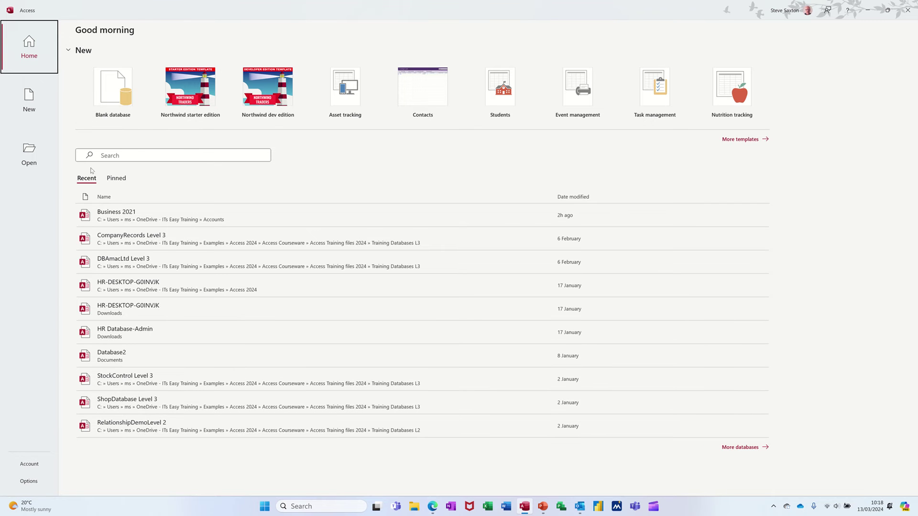
- Create a new blank database named Staff in Documents
{"action": "left_click", "coordinate": [106, 89]}
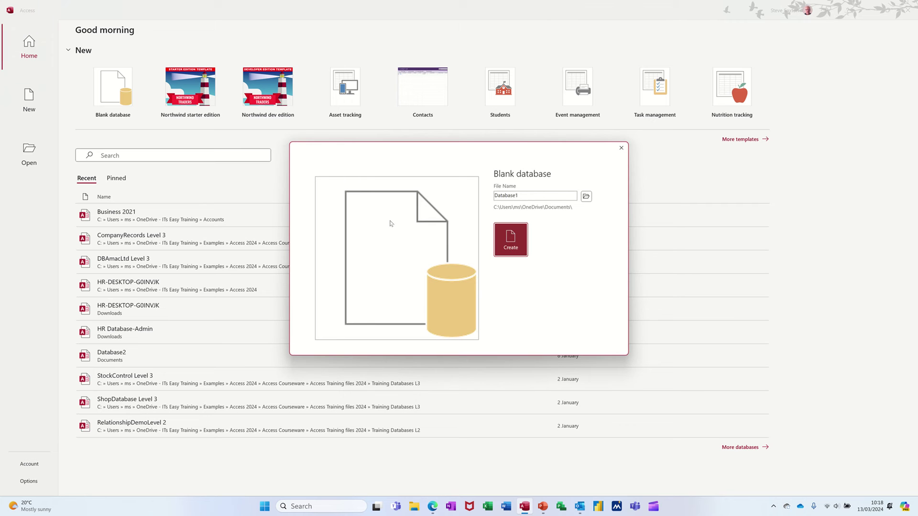
{"action": "left_click", "coordinate": [543, 196]}
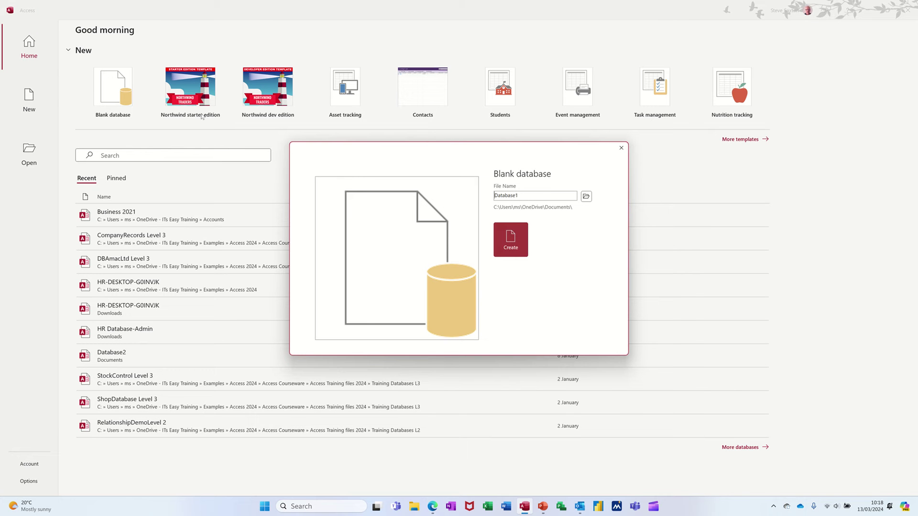
{"action": "left_click_drag", "start_coordinate": [525, 195], "coordinate": [496, 192]}
{"action": "type", "text": "Staff"}
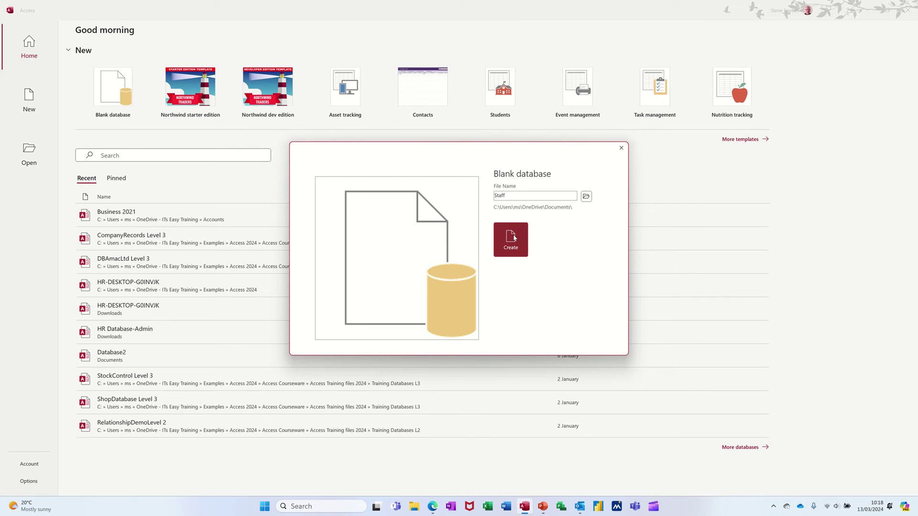
{"action": "left_click", "coordinate": [514, 238]}
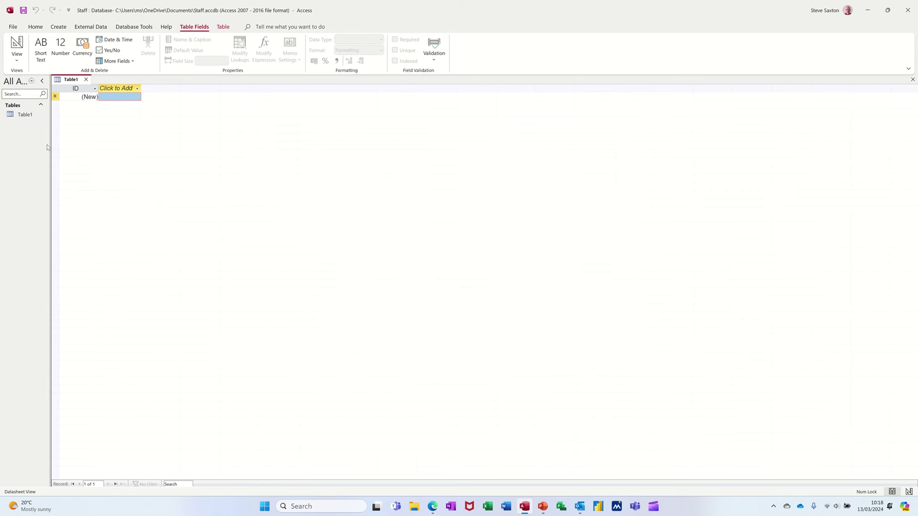
- Widen the navigation pane, check the available data types, and close the default Table1
{"action": "left_click_drag", "start_coordinate": [50, 144], "coordinate": [97, 146]}
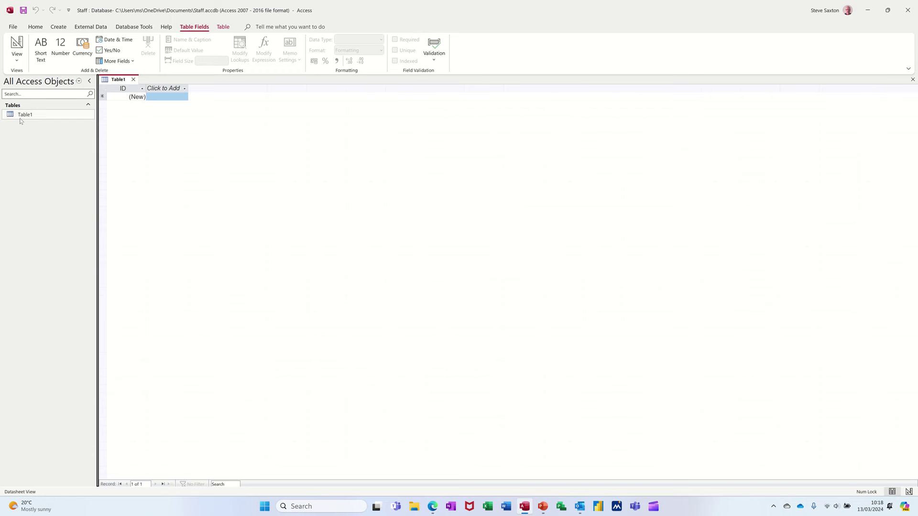
{"action": "left_click", "coordinate": [166, 89]}
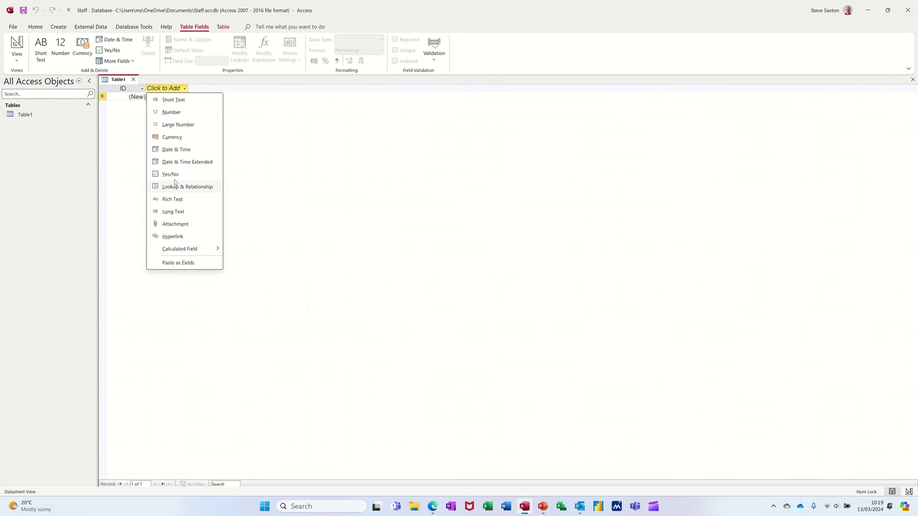
{"action": "left_click", "coordinate": [134, 80]}
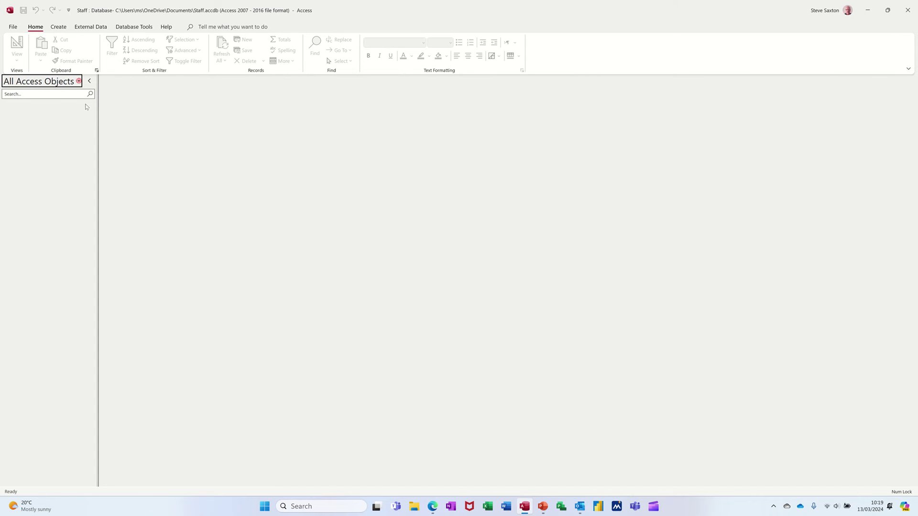
- Start a new table in Design View with StaffID as an AutoNumber primary key
{"action": "left_click", "coordinate": [58, 29]}
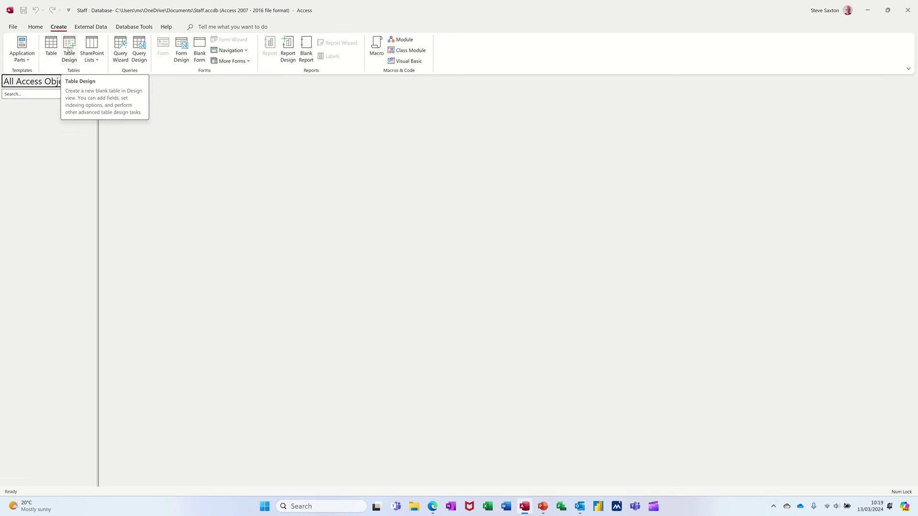
{"action": "left_click", "coordinate": [69, 53]}
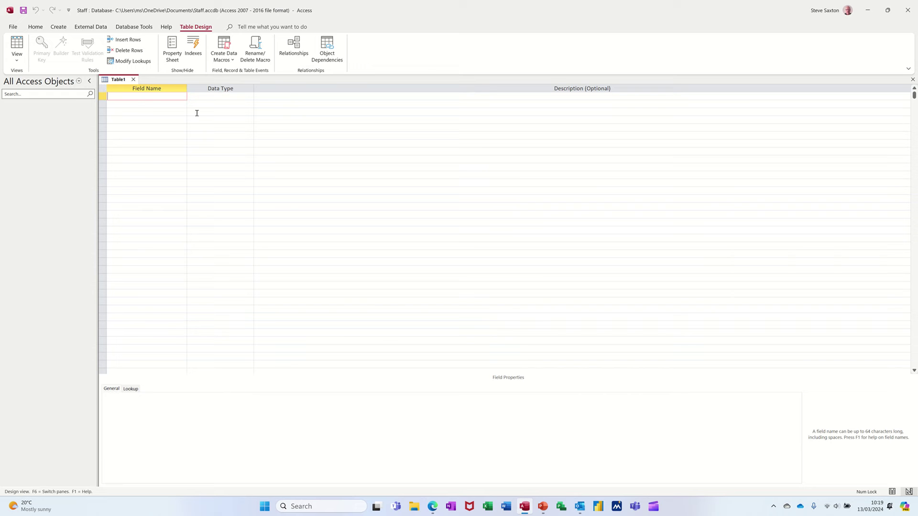
{"action": "type", "text": "StaffID"}
{"action": "key", "text": "Tab"}
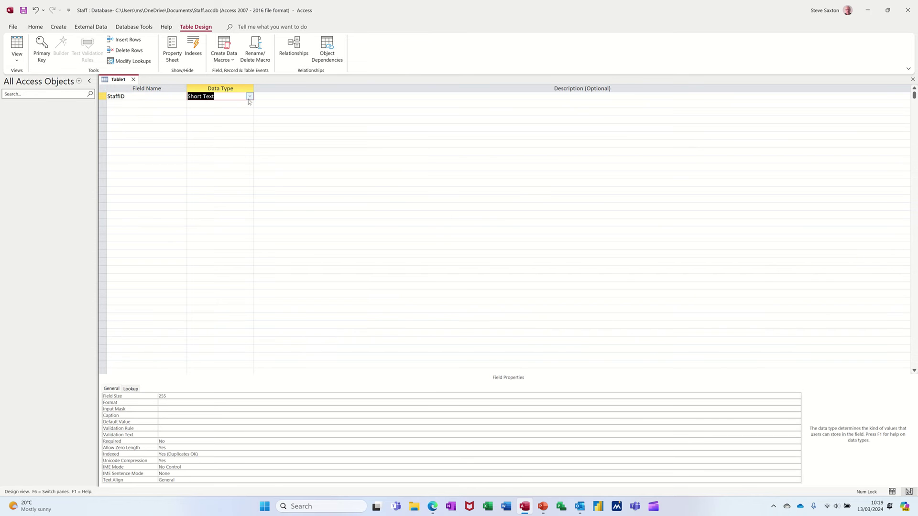
{"action": "left_click", "coordinate": [249, 98]}
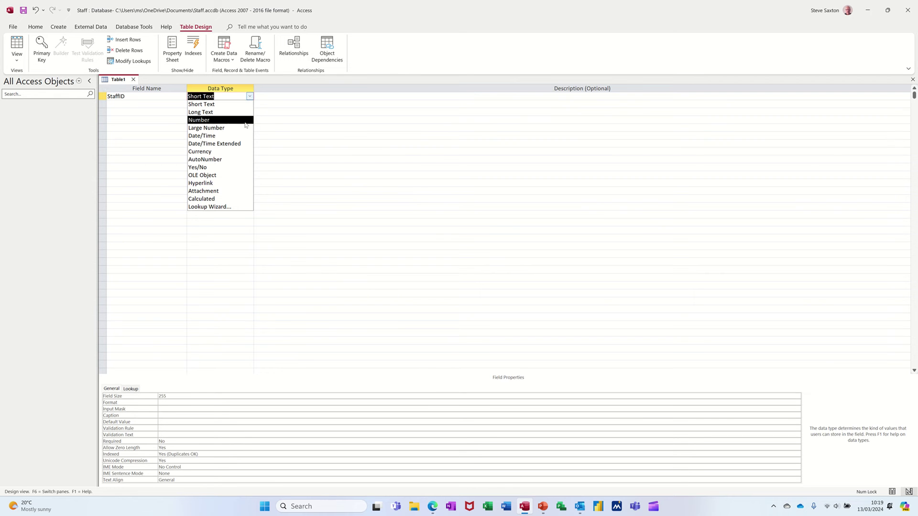
{"action": "left_click", "coordinate": [231, 160]}
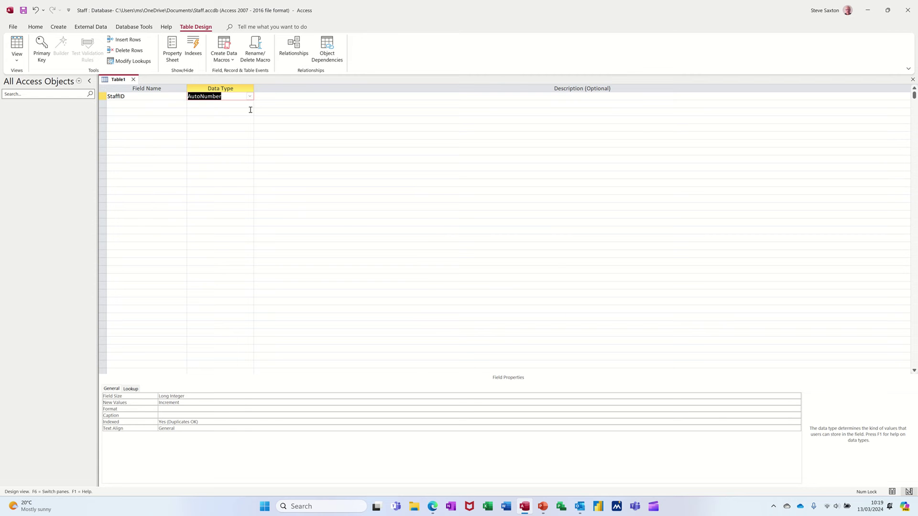
{"action": "left_click", "coordinate": [148, 96]}
{"action": "left_click", "coordinate": [41, 48]}
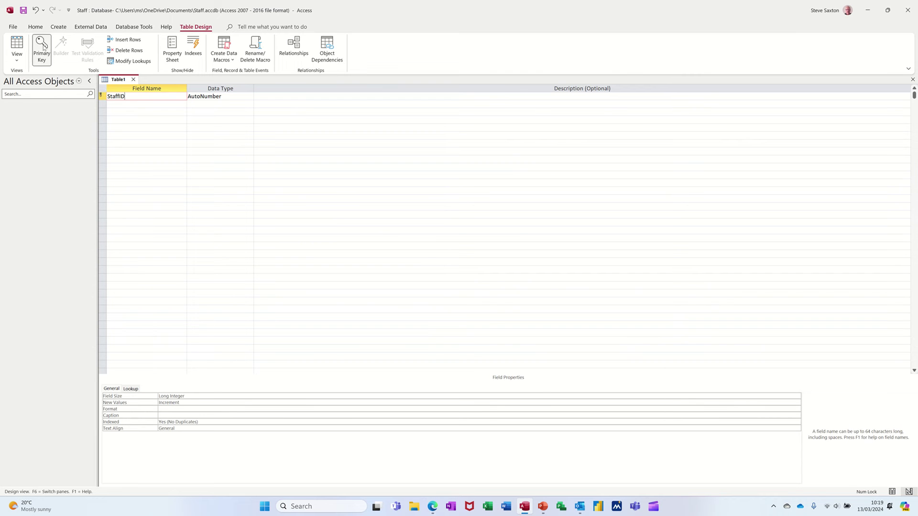
- Add a FirstName Short Text field with a field size of 50
{"action": "left_click", "coordinate": [139, 103]}
{"action": "type", "text": "Fi"}
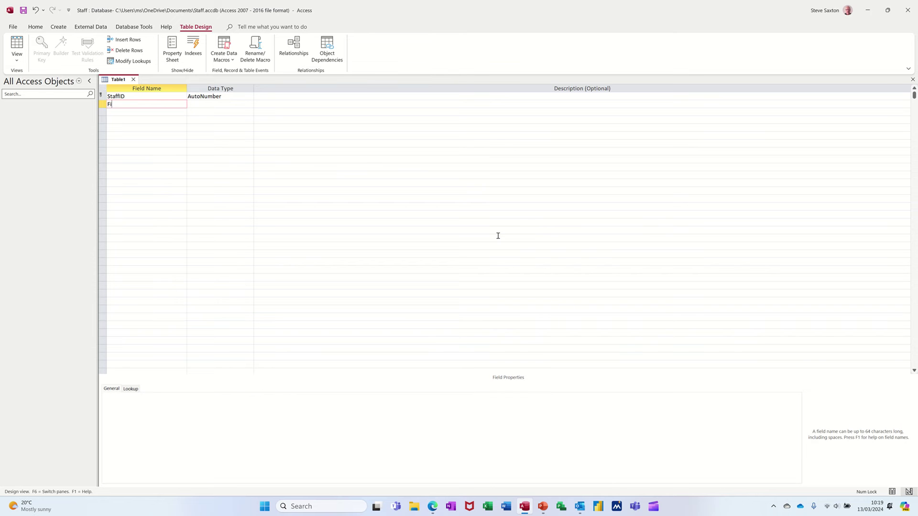
{"action": "type", "text": "rstName"}
{"action": "key", "text": "Tab"}
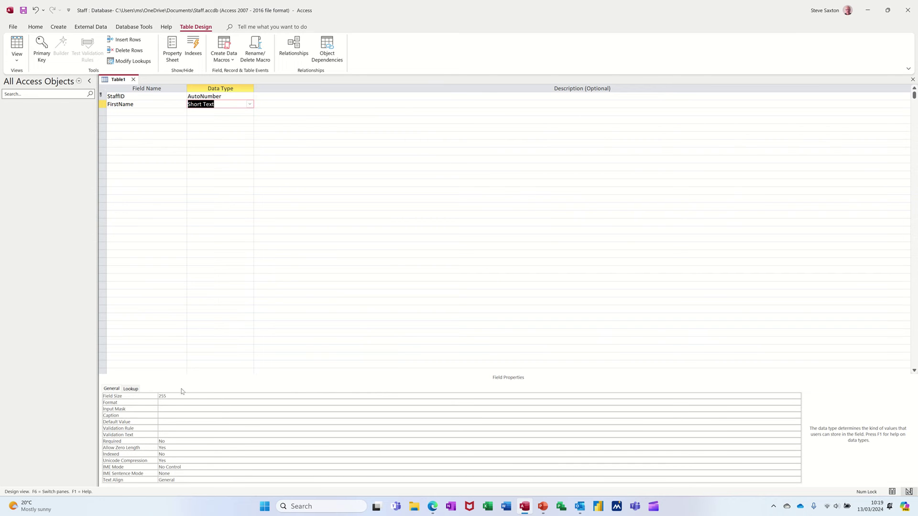
{"action": "double_click", "coordinate": [178, 395]}
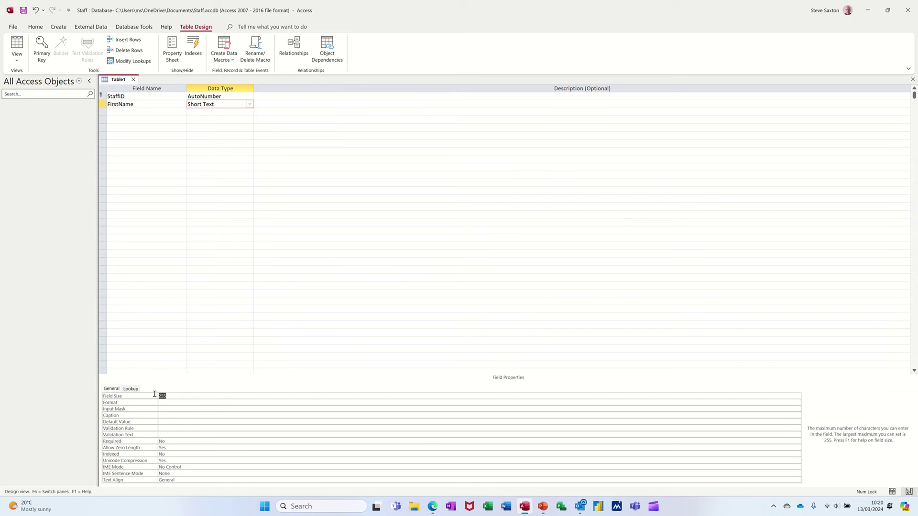
{"action": "type", "text": "50"}
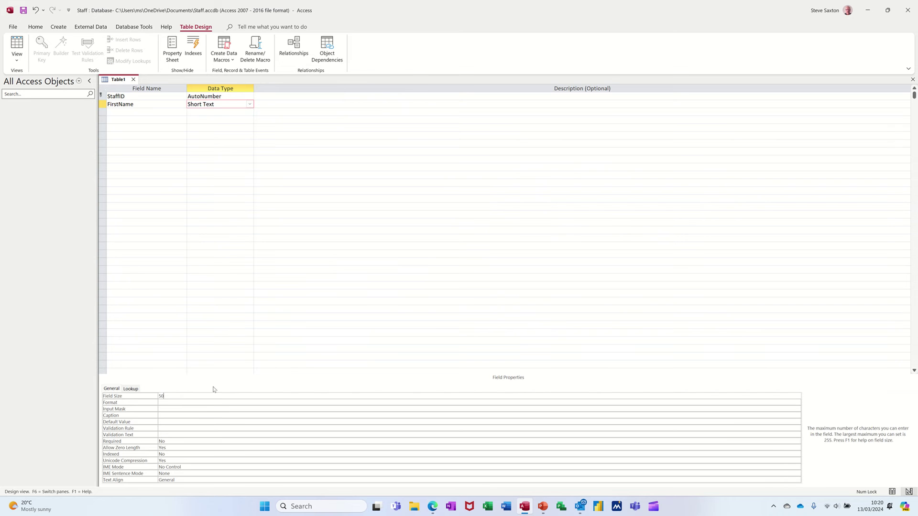
{"action": "left_click", "coordinate": [142, 112]}
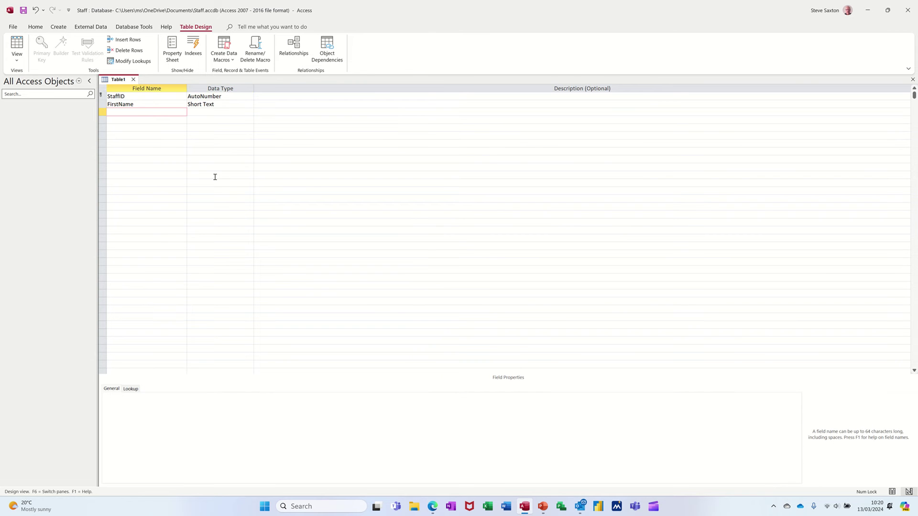
- Add a Surname field sized 75, then enter Address as the fourth field name
{"action": "type", "text": "Surname"}
{"action": "key", "text": "Tab"}
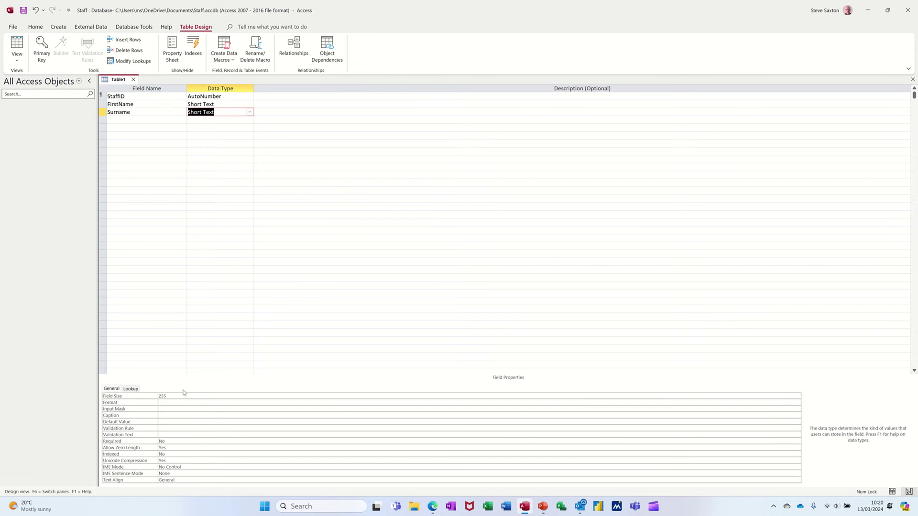
{"action": "left_click", "coordinate": [181, 396]}
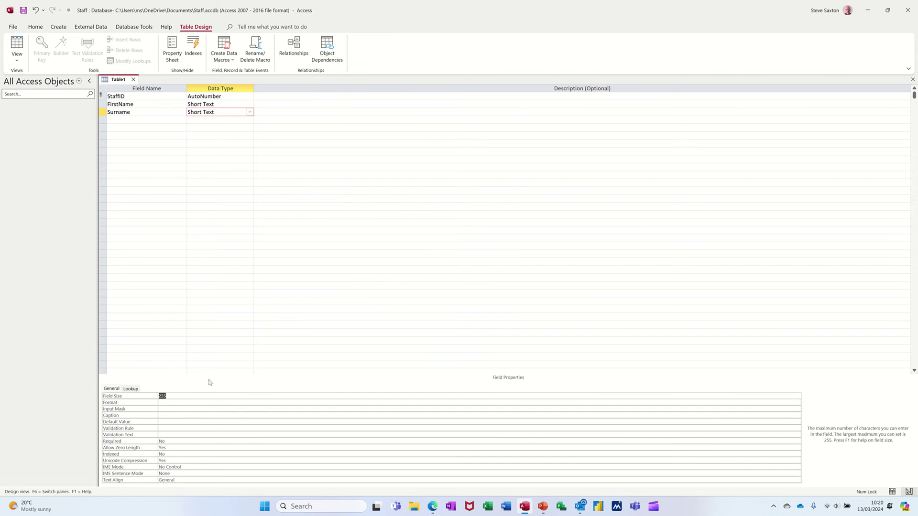
{"action": "type", "text": "75"}
{"action": "left_click", "coordinate": [194, 401]}
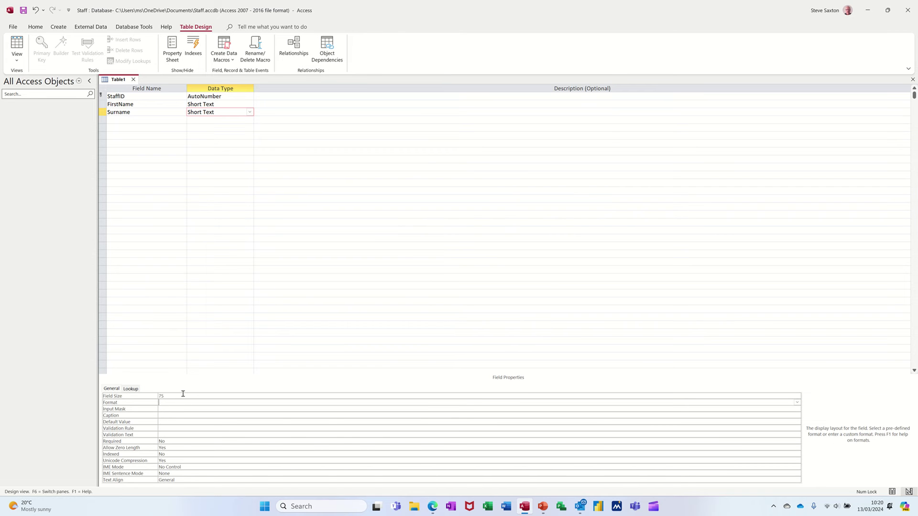
{"action": "left_click", "coordinate": [135, 120]}
{"action": "type", "text": "Address"}
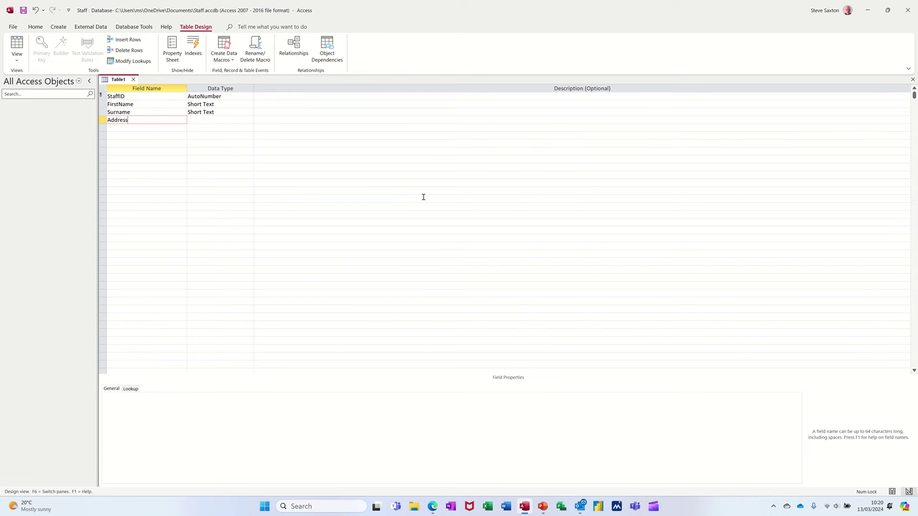
- Enter City, PostCode and DateJoined as the next field names
{"action": "key", "text": "Down"}
{"action": "type", "text": "City"}
{"action": "key", "text": "Down"}
{"action": "type", "text": "PostCo"}
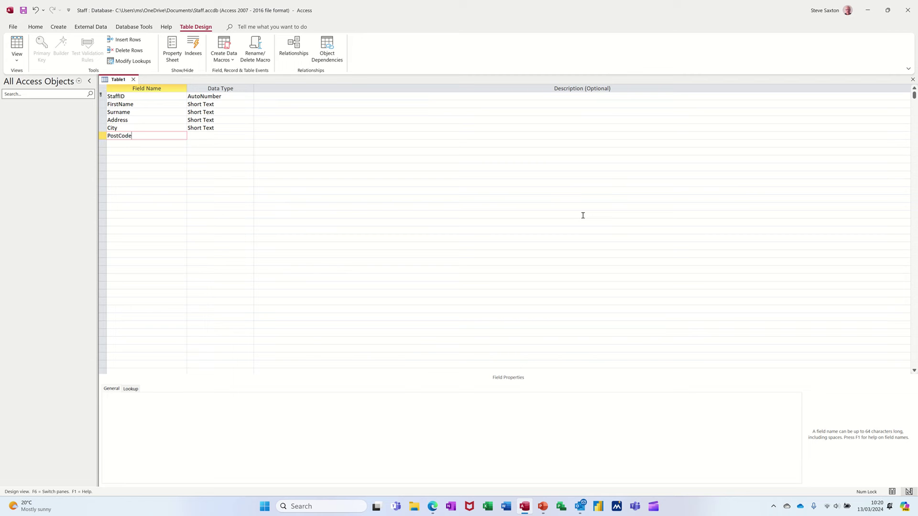
{"action": "left_click", "coordinate": [141, 145]}
{"action": "type", "text": "DateJoined"}
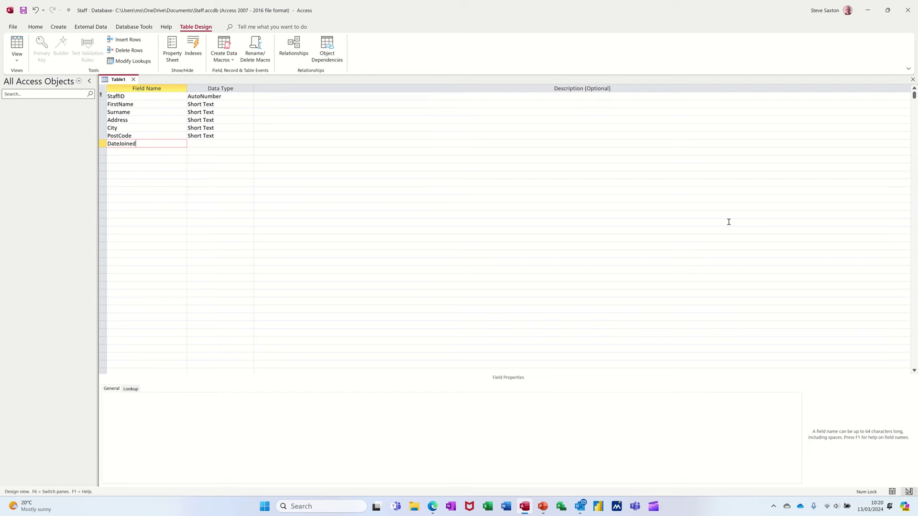
{"action": "key", "text": "Down"}
- Add a DateofBirth field and set both DateofBirth and DateJoined to Date/Time
{"action": "type", "text": "Date"}
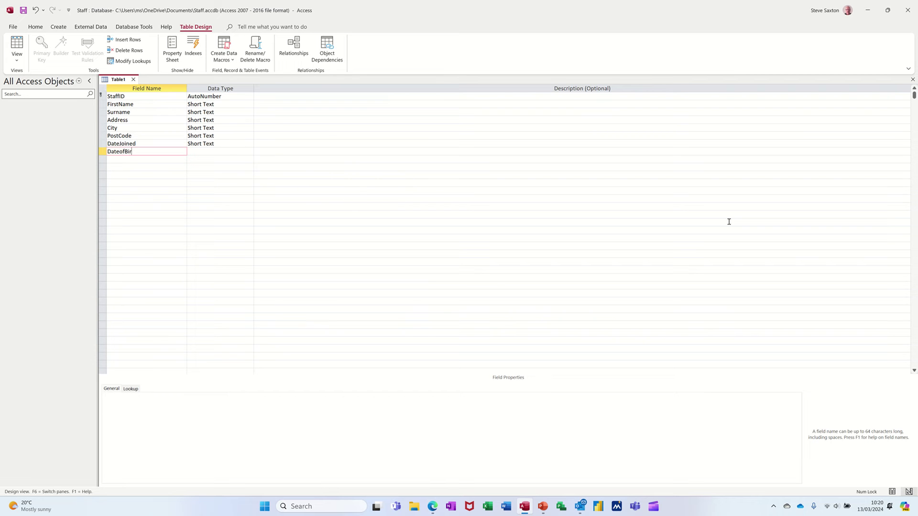
{"action": "key", "text": "Tab"}
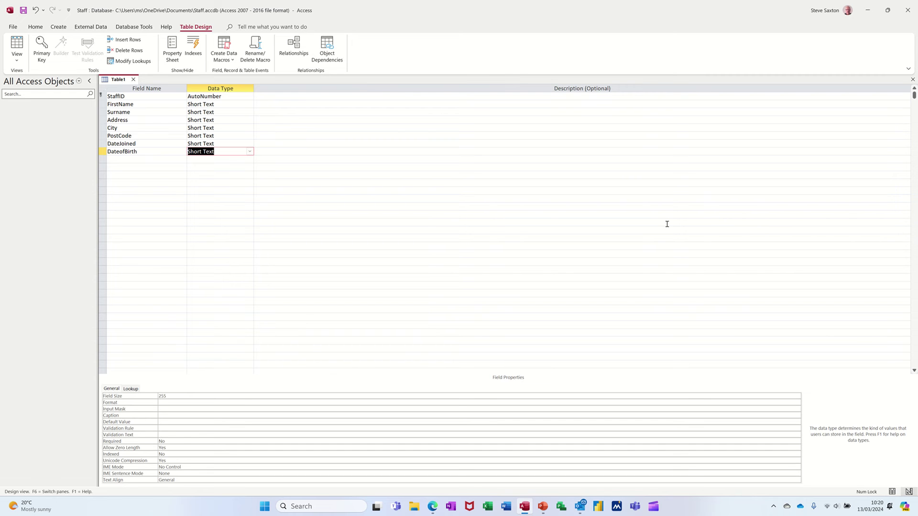
{"action": "type", "text": "date/Time"}
{"action": "left_click", "coordinate": [234, 144]}
{"action": "left_click", "coordinate": [249, 144]}
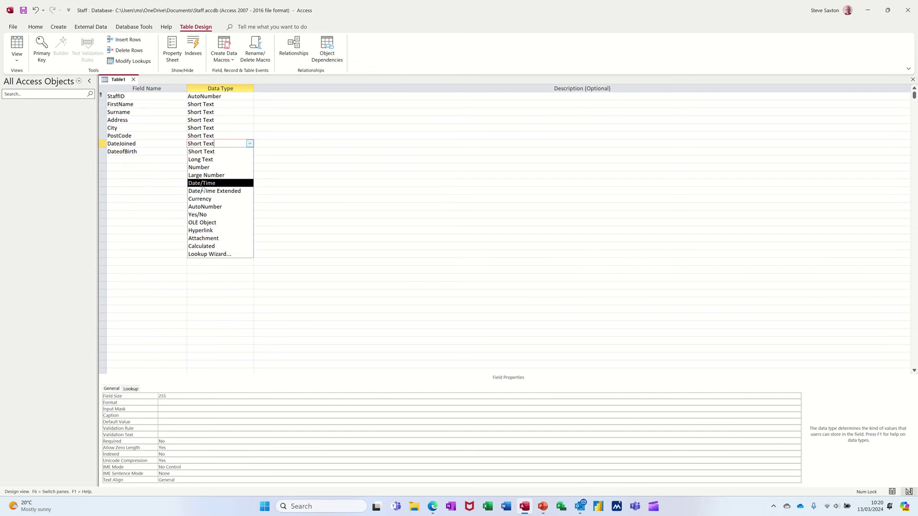
{"action": "left_click", "coordinate": [202, 185]}
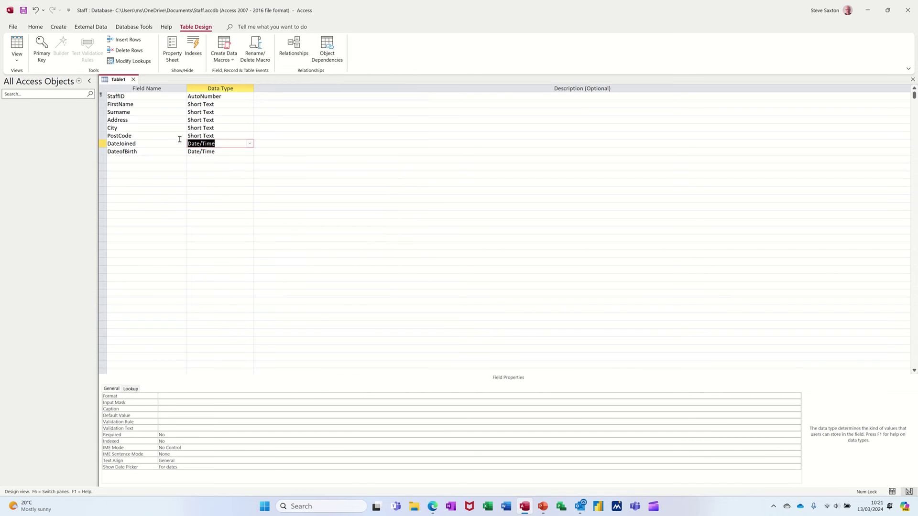
{"action": "left_click", "coordinate": [158, 144]}
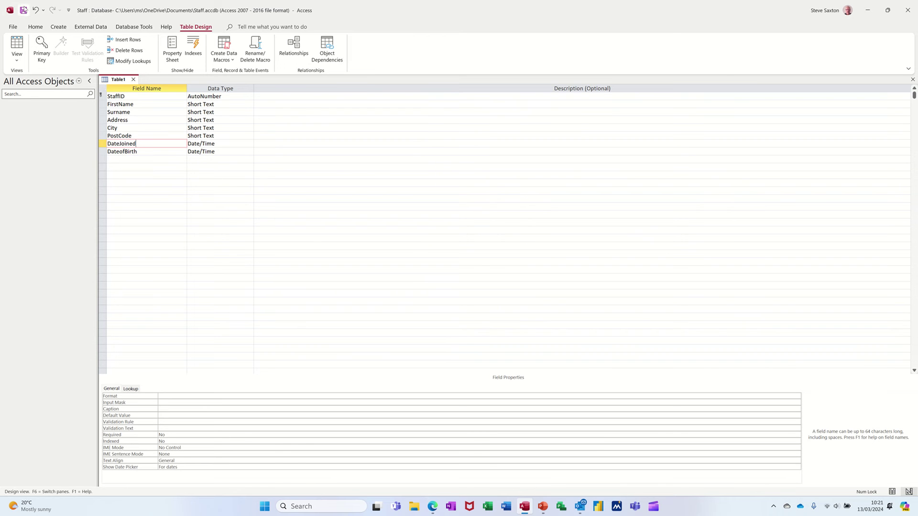
{"action": "left_click", "coordinate": [23, 10]}
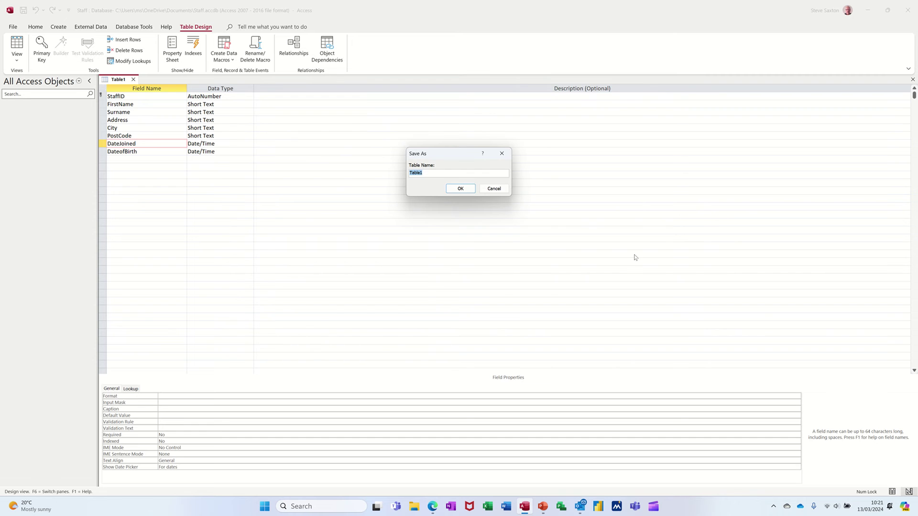
- Save the table as TblStaff and give DateJoined the Short Date mask 00/00/0000;0;_
{"action": "type", "text": "T"}
{"action": "left_click", "coordinate": [460, 189]}
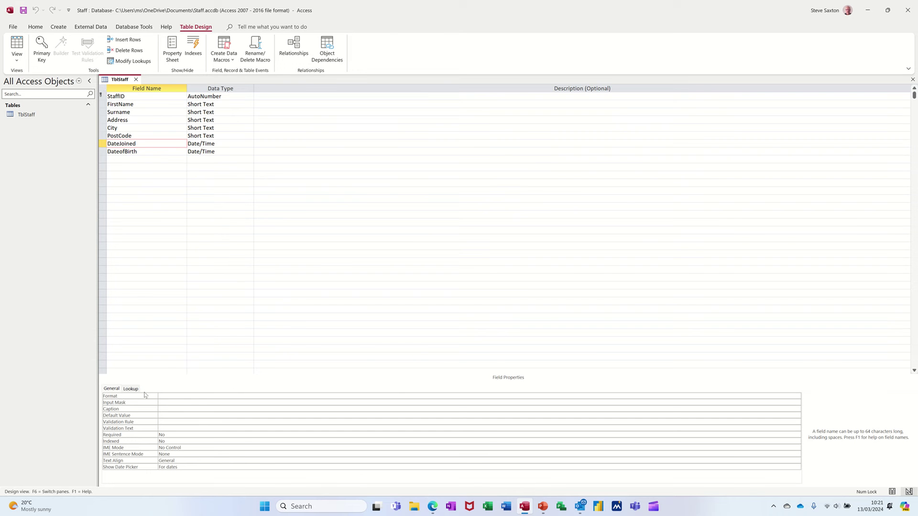
{"action": "left_click", "coordinate": [174, 403]}
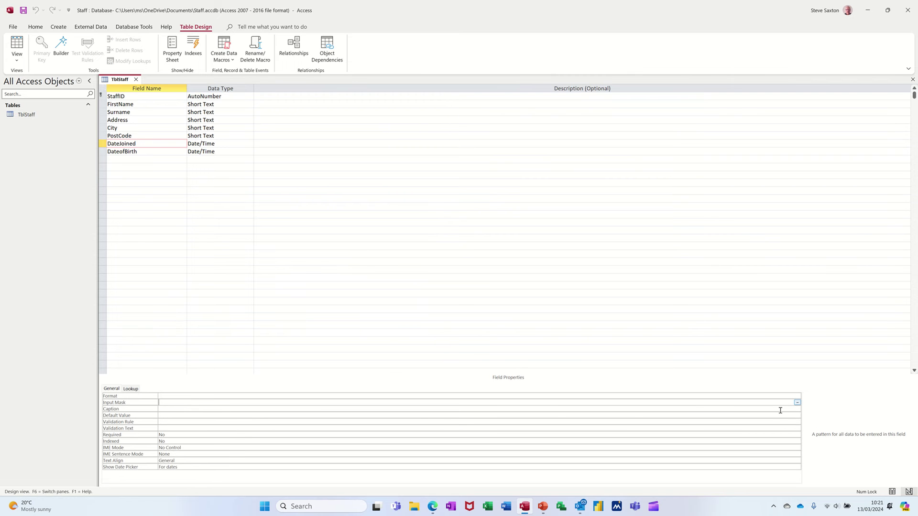
{"action": "left_click", "coordinate": [797, 404]}
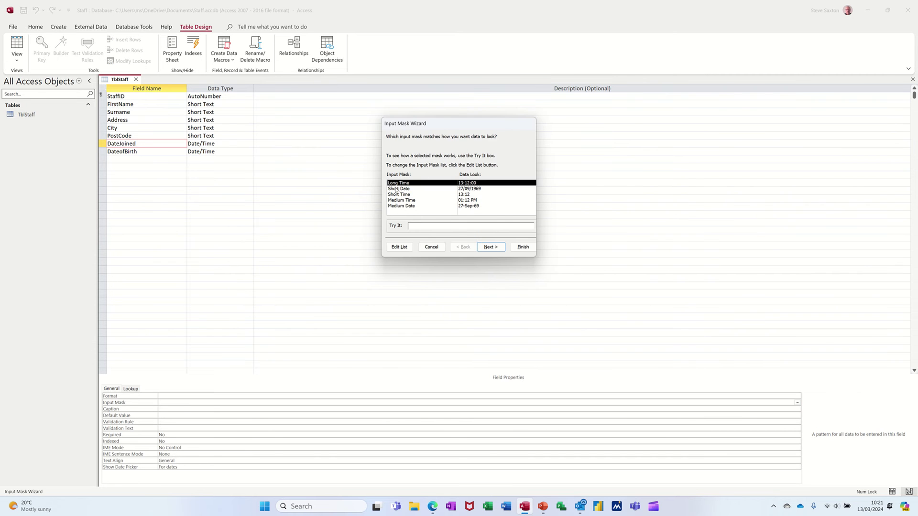
{"action": "left_click", "coordinate": [396, 190]}
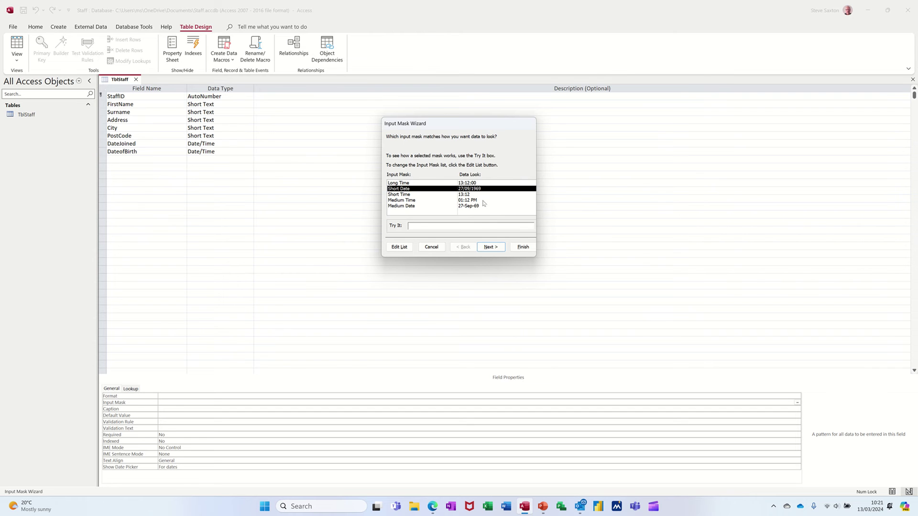
{"action": "left_click", "coordinate": [418, 225]}
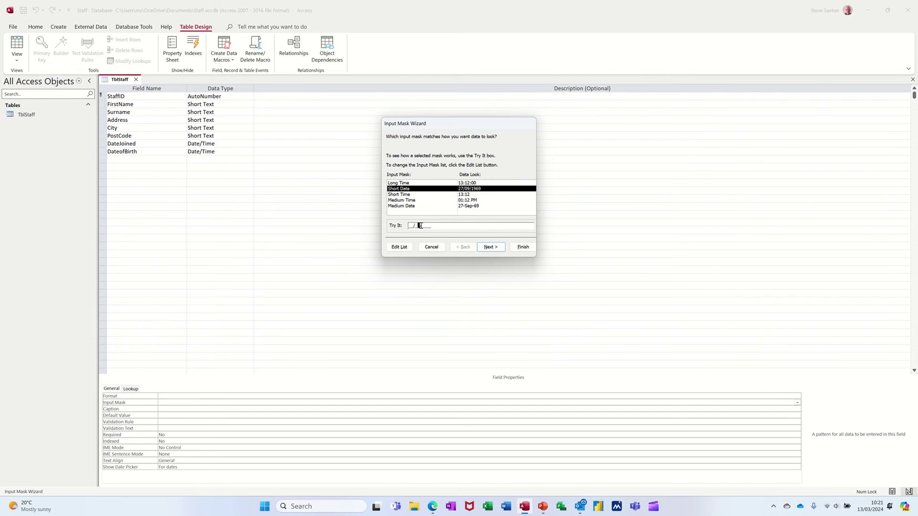
{"action": "left_click", "coordinate": [521, 249]}
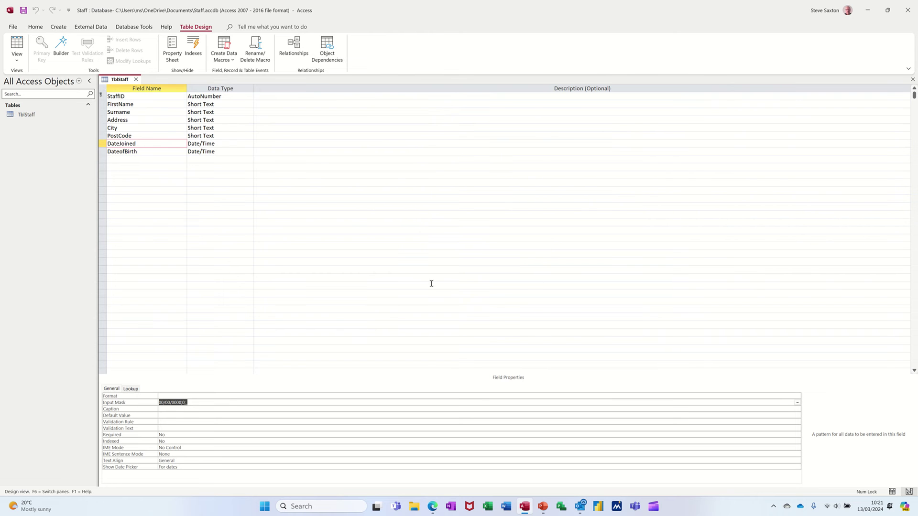
{"action": "left_click", "coordinate": [192, 408]}
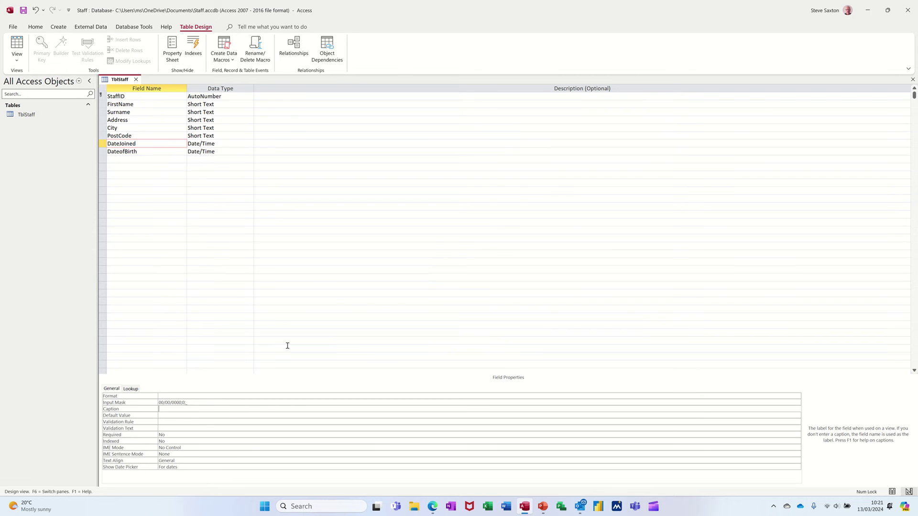
- Apply the Short Date input mask 00/00/0000;0;_ to DateofBirth, saving the table when prompted
{"action": "left_click", "coordinate": [162, 152]}
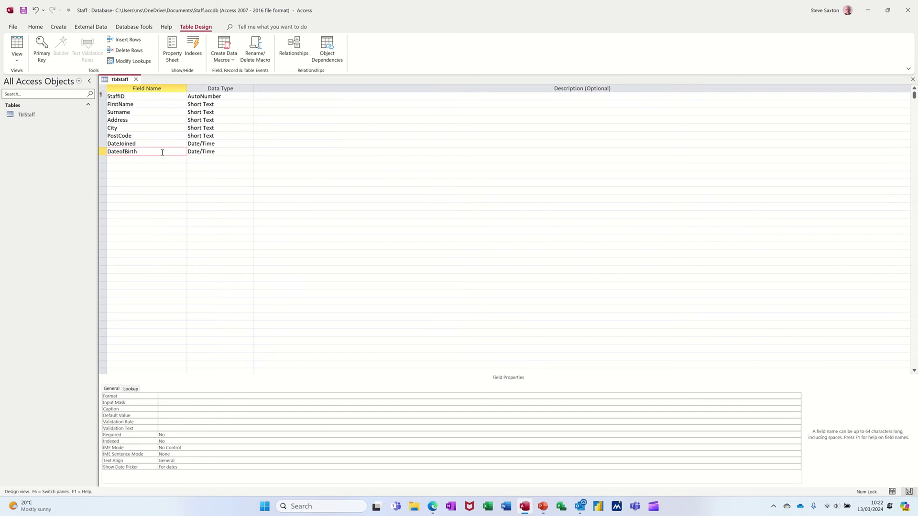
{"action": "left_click", "coordinate": [170, 402]}
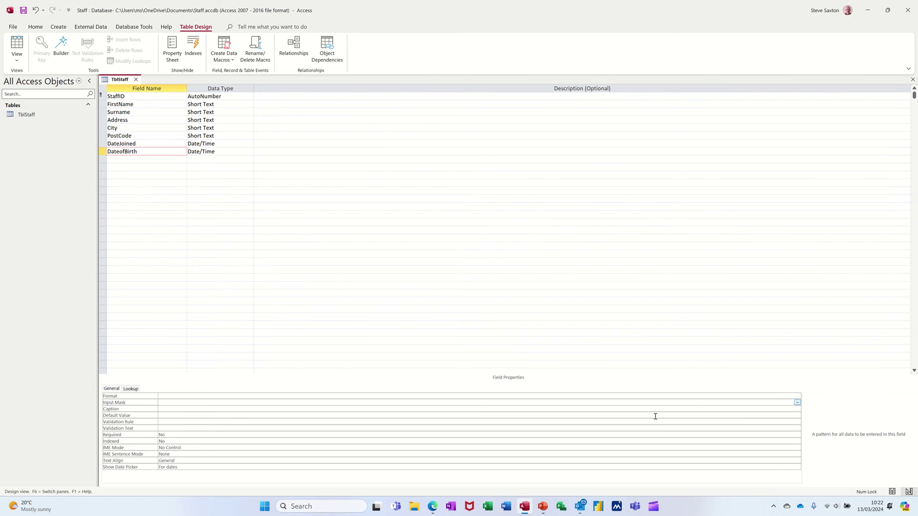
{"action": "left_click", "coordinate": [797, 402]}
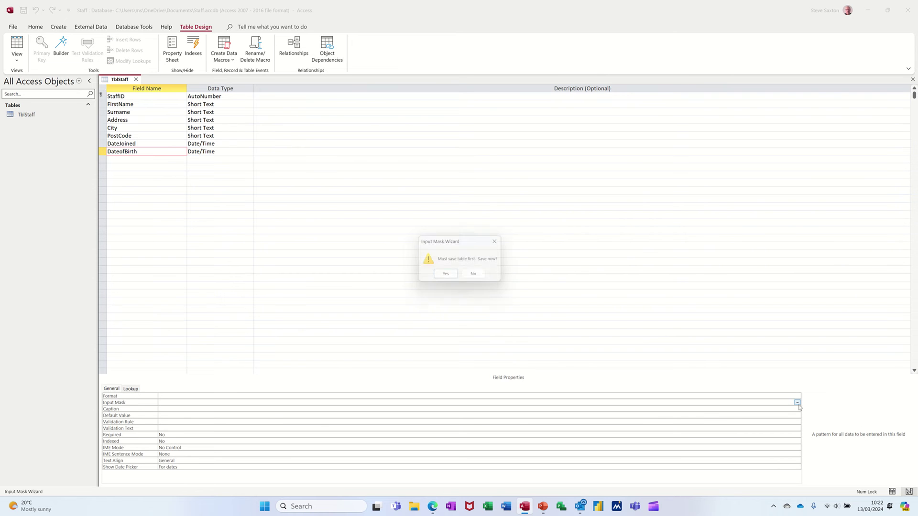
{"action": "left_click", "coordinate": [445, 276]}
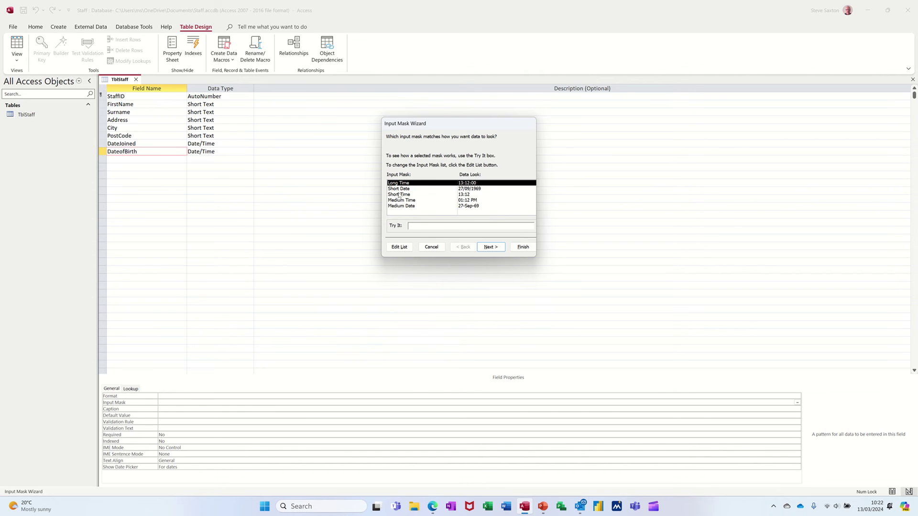
{"action": "left_click", "coordinate": [398, 190]}
{"action": "left_click", "coordinate": [417, 225]}
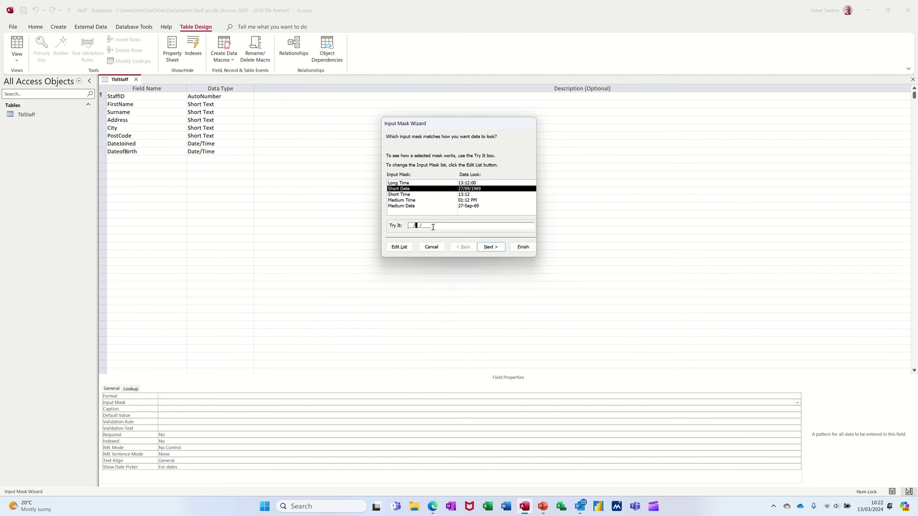
{"action": "left_click", "coordinate": [523, 248]}
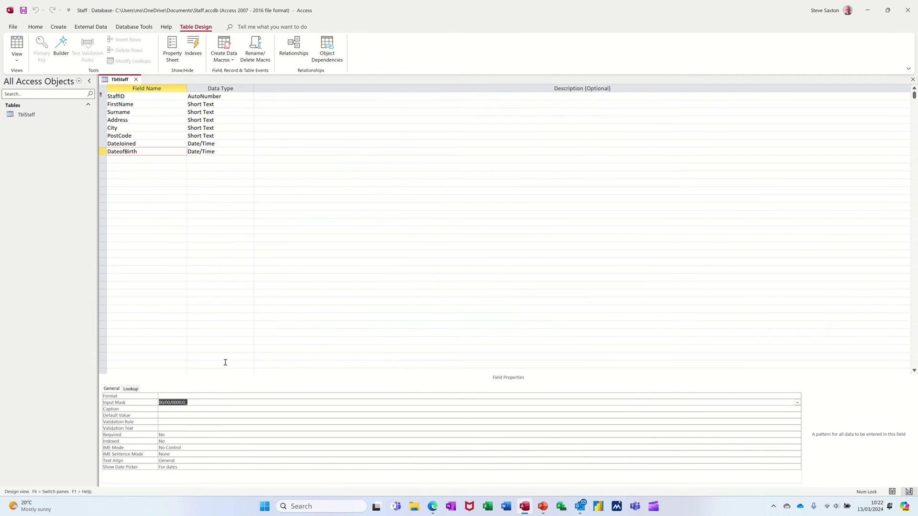
{"action": "left_click", "coordinate": [151, 145]}
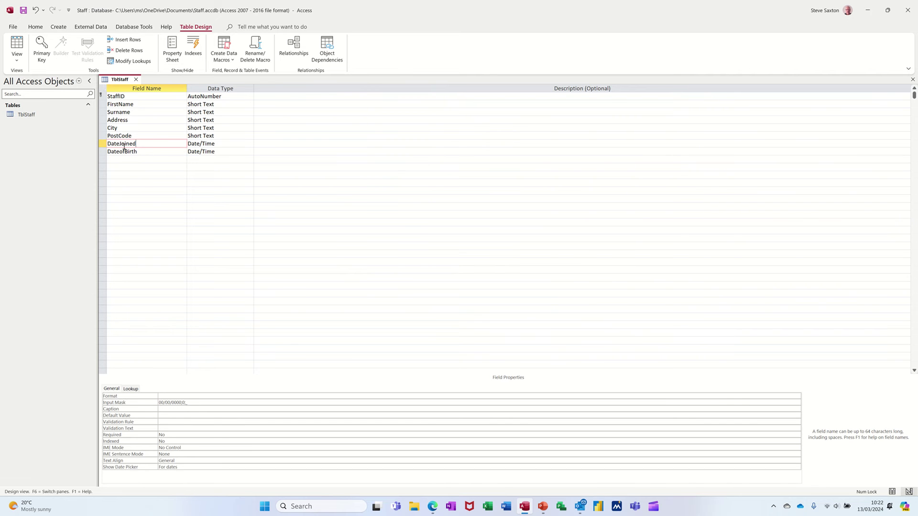
- Show TblStaff's property sheet and launch the Expression Builder for its Validation Rule
{"action": "left_click", "coordinate": [149, 151]}
{"action": "left_click", "coordinate": [151, 142]}
{"action": "left_click", "coordinate": [172, 48]}
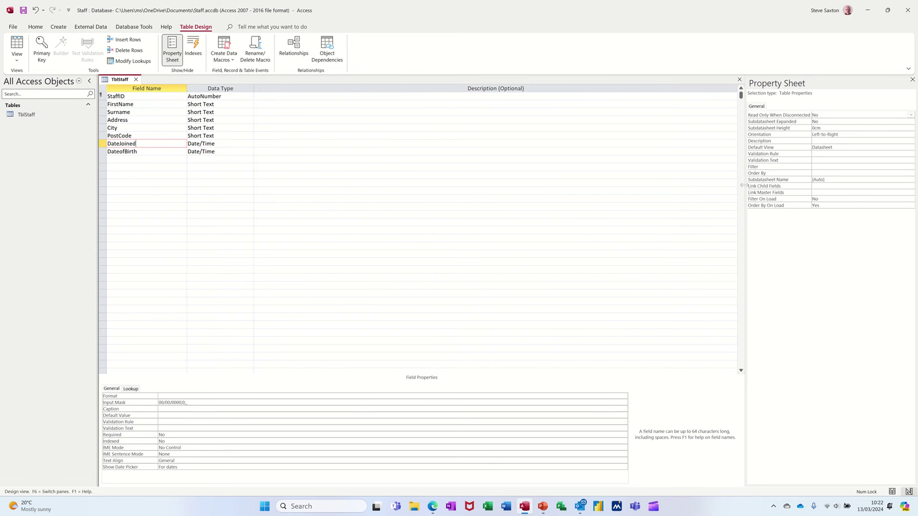
{"action": "left_click_drag", "start_coordinate": [743, 185], "coordinate": [638, 186]}
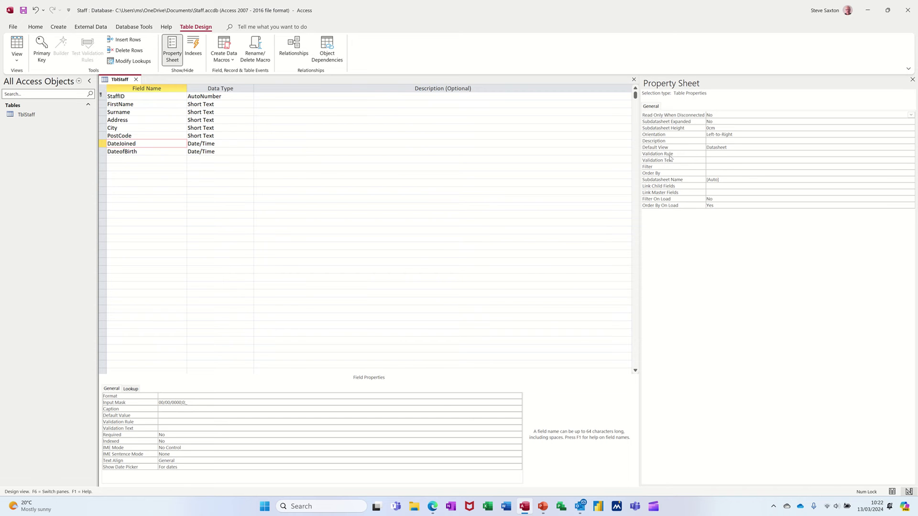
{"action": "left_click", "coordinate": [712, 155]}
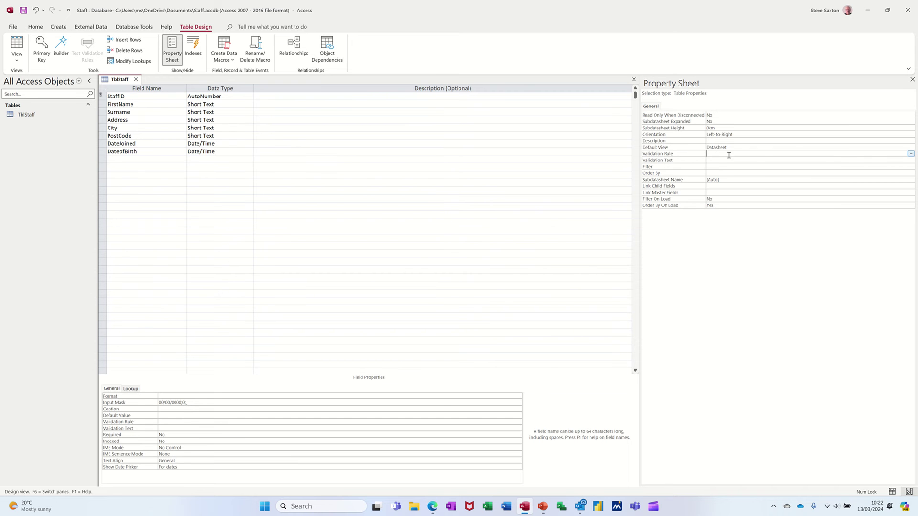
{"action": "left_click", "coordinate": [911, 153]}
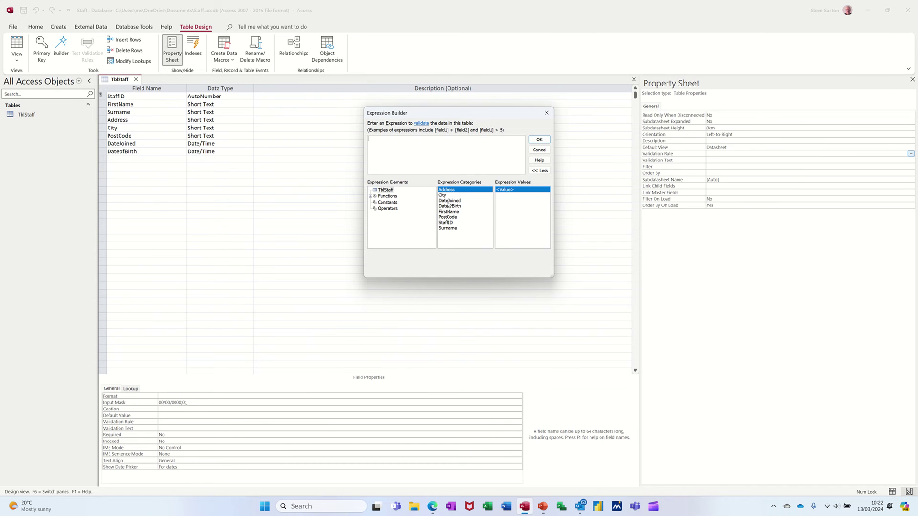
- Build the rule [DateJoined]>[DateofBirth] from the two date fields and accept it
{"action": "double_click", "coordinate": [448, 201]}
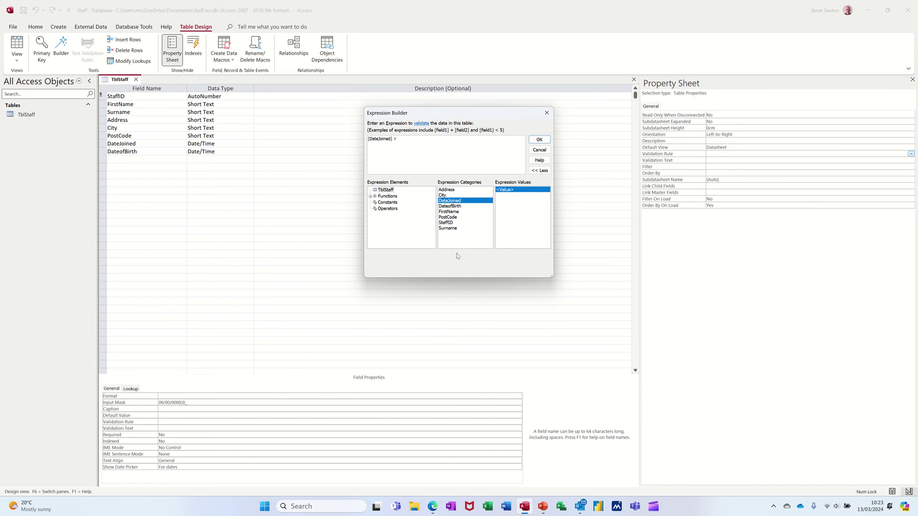
{"action": "double_click", "coordinate": [453, 206]}
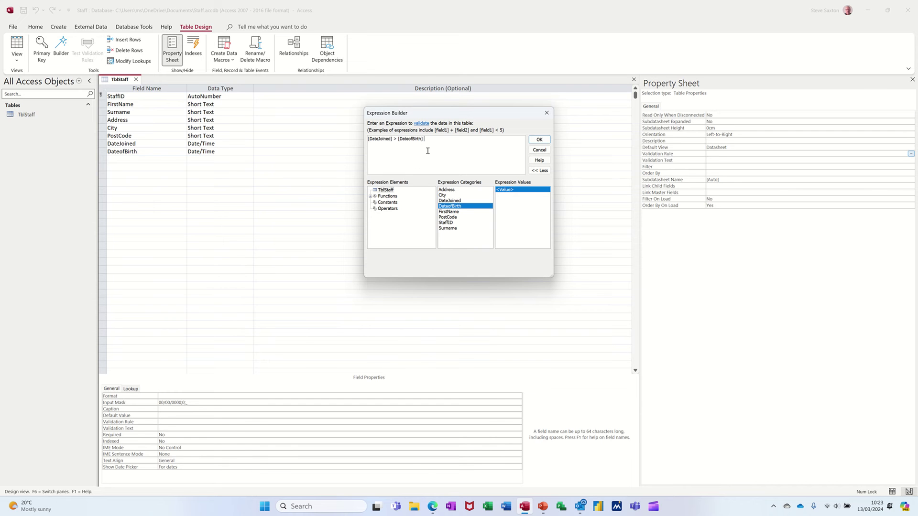
{"action": "left_click", "coordinate": [536, 141]}
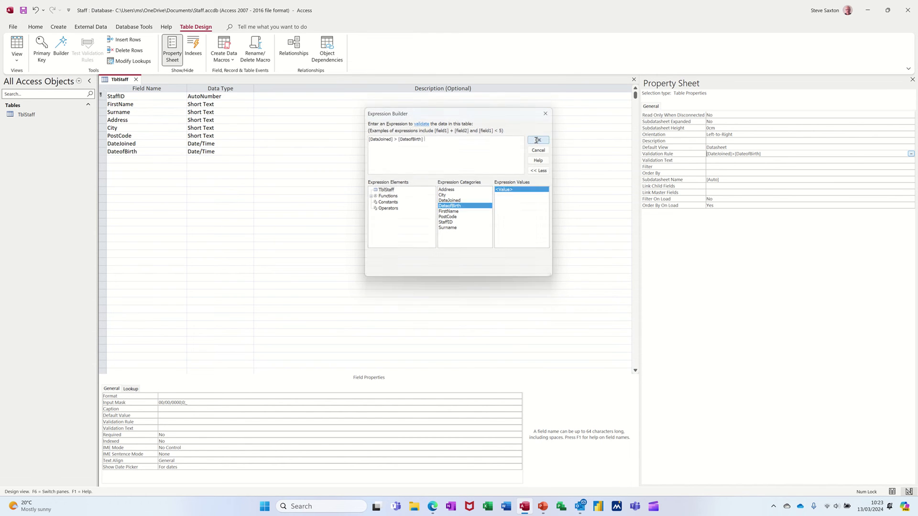
- Enter 'Check Date' as the table's validation text and close the property sheet
{"action": "left_click", "coordinate": [699, 161]}
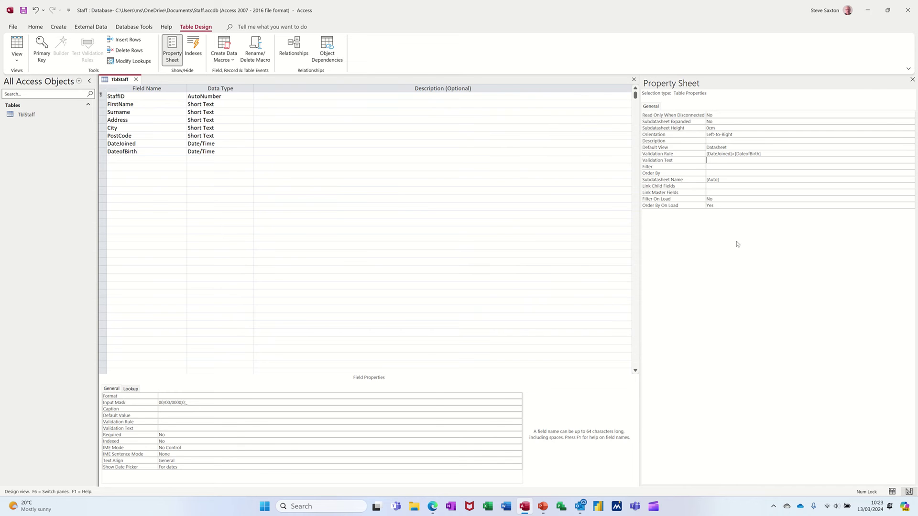
{"action": "type", "text": "Check Date"}
{"action": "left_click", "coordinate": [911, 80]}
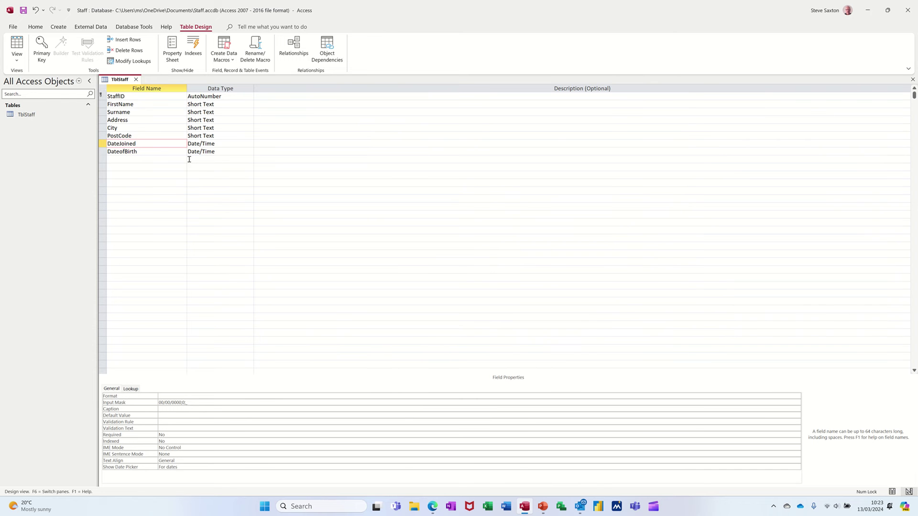
{"action": "left_click", "coordinate": [153, 151]}
{"action": "left_click", "coordinate": [144, 144]}
- Give the City field a default value of Leeds, then view tblStaff as a datasheet
{"action": "left_click", "coordinate": [135, 128]}
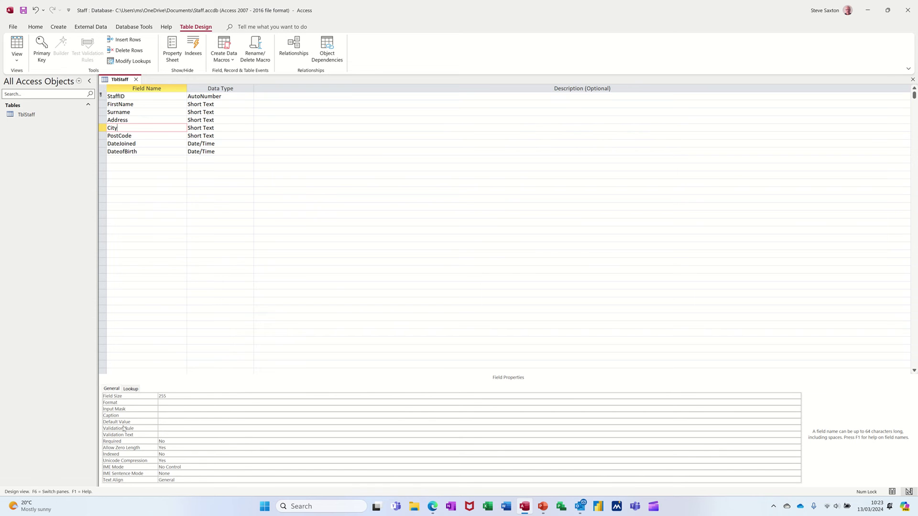
{"action": "left_click", "coordinate": [171, 421]}
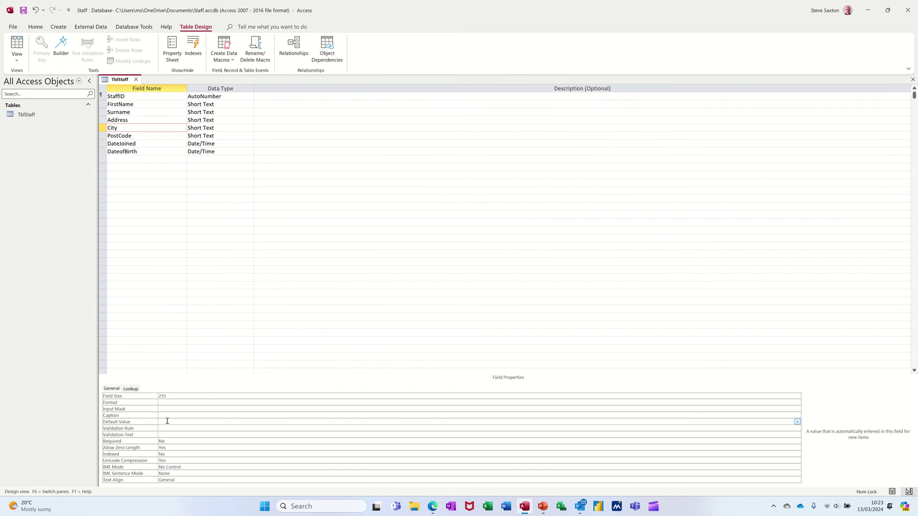
{"action": "type", "text": "Leeds"}
{"action": "left_click", "coordinate": [189, 427]}
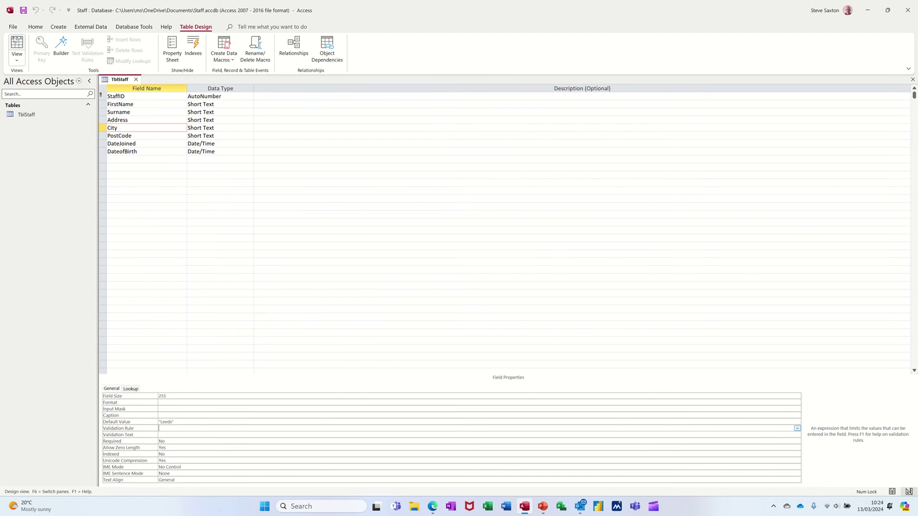
{"action": "left_click", "coordinate": [16, 42]}
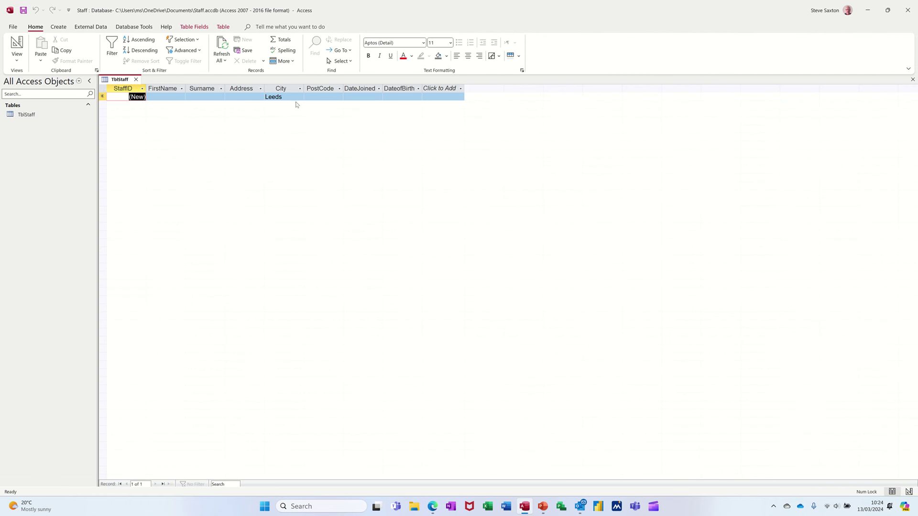
- Enter the staff member's first name, surname, street address and postcode, keeping the Leeds city
{"action": "left_click", "coordinate": [172, 95]}
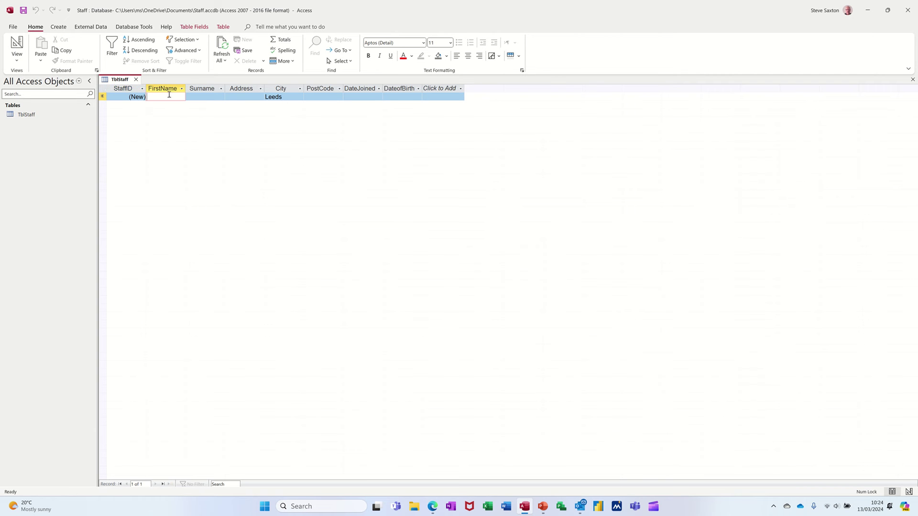
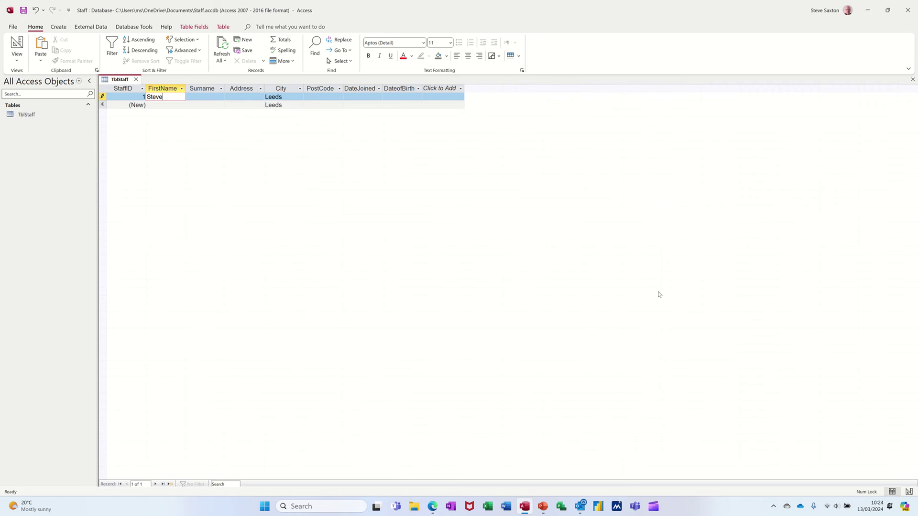
{"action": "key", "text": "Tab"}
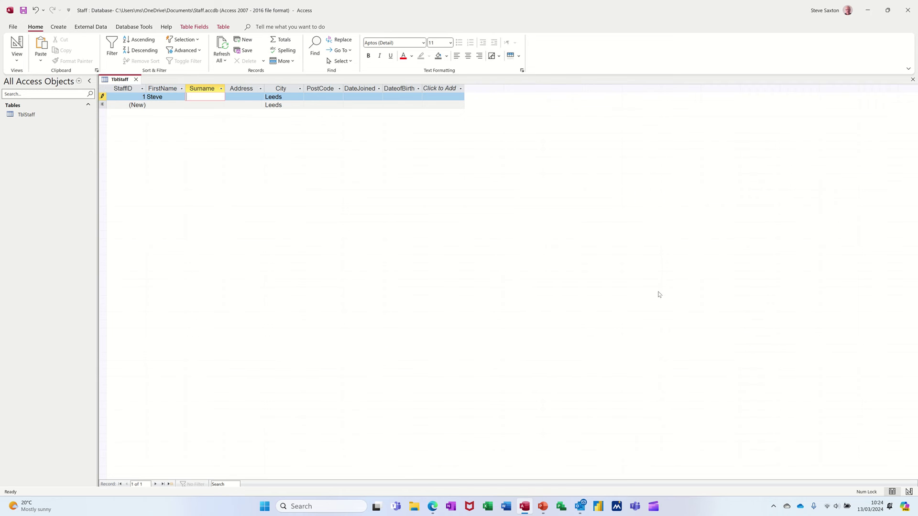
{"action": "key", "text": "Tab"}
{"action": "key", "text": "Tab"}
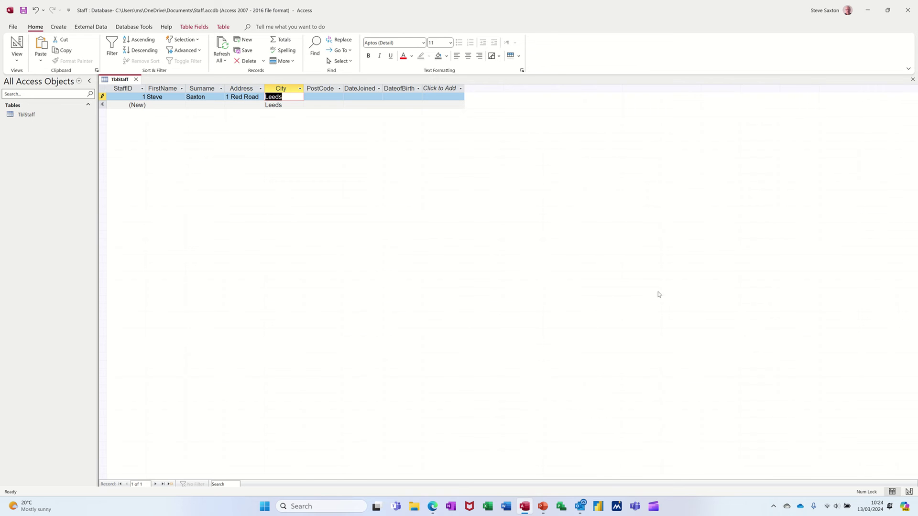
{"action": "key", "text": "Tab"}
{"action": "type", "text": "LS21 "}
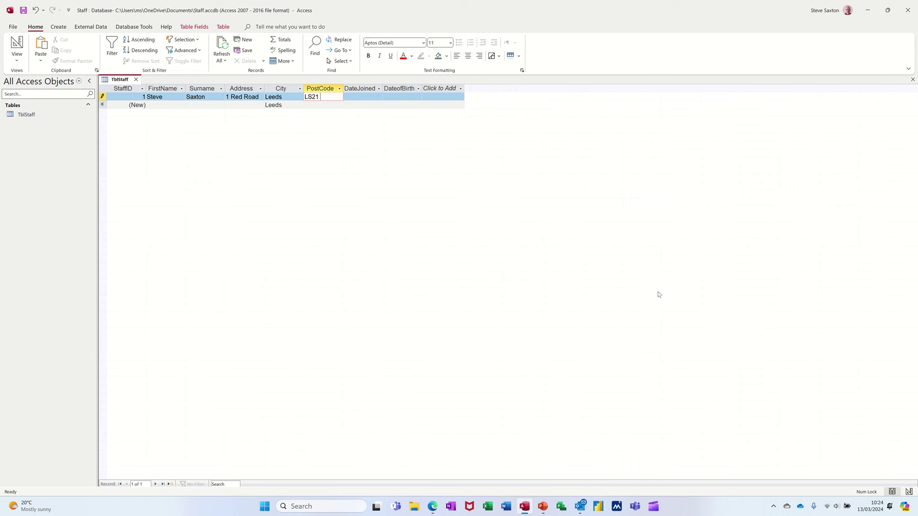
{"action": "type", "text": "2DF"}
- Set DateJoined to today's date (13/03/2024) and date of birth to 21/08/1990, saving the record
{"action": "key", "text": "Tab"}
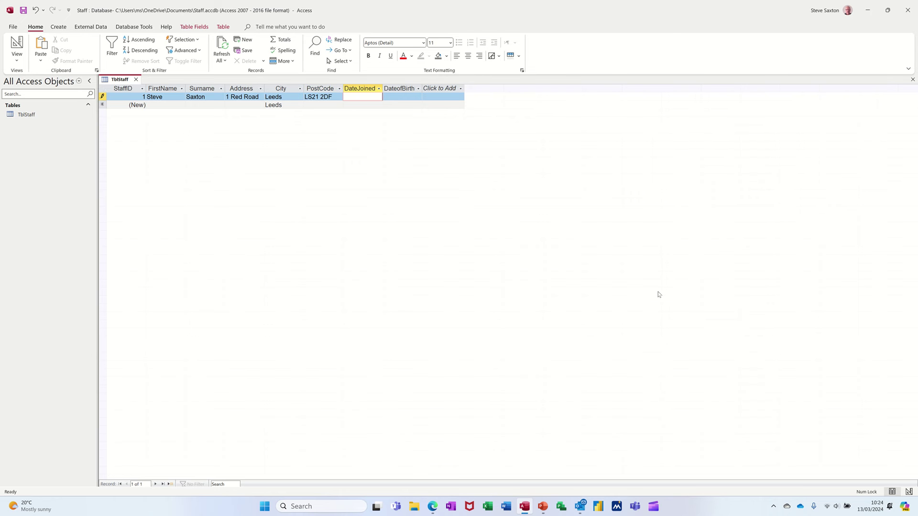
{"action": "key", "text": "ctrl+semicolon"}
{"action": "key", "text": "Tab"}
{"action": "type", "text": "21"}
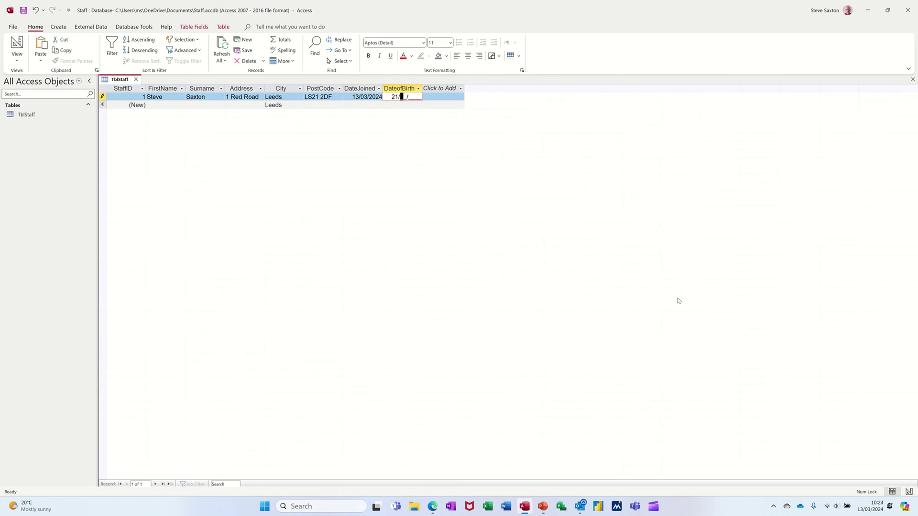
{"action": "type", "text": "08/1990"}
{"action": "key", "text": "Tab"}
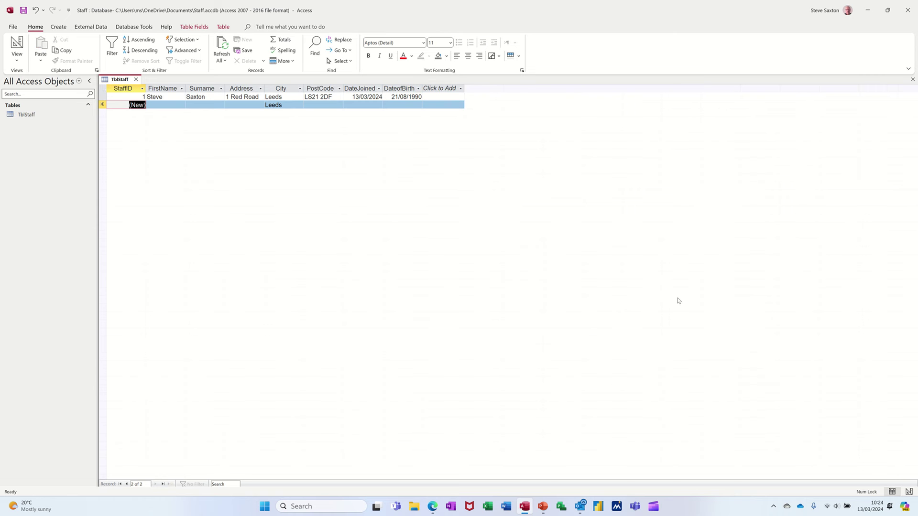
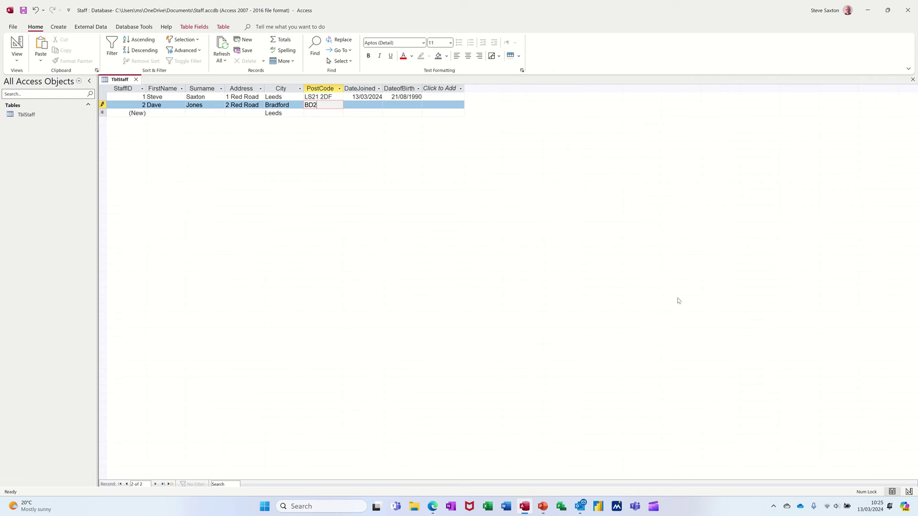
- Finish the postcode, enter join date 21/08/2003 and birth date 01/01/1980, and save the second record
{"action": "type", "text": "ER"}
{"action": "key", "text": "Tab"}
{"action": "type", "text": "21/"}
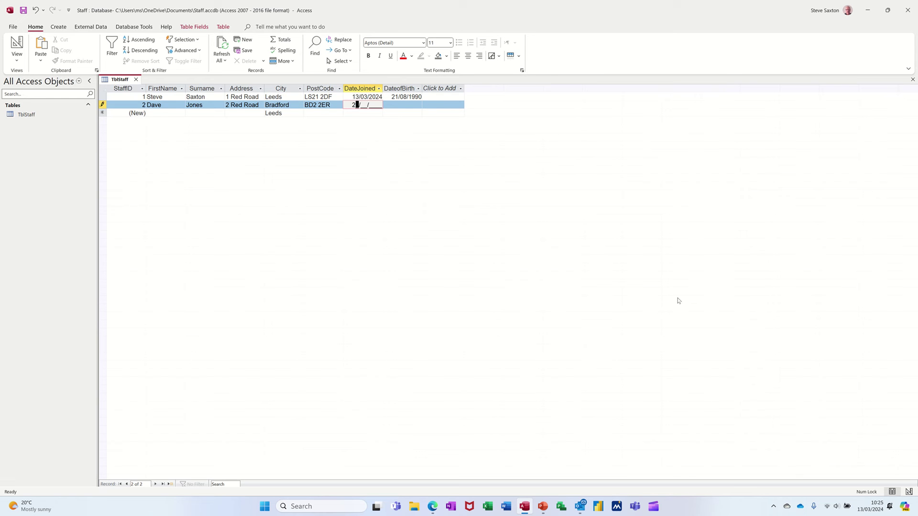
{"action": "type", "text": "08/2003"}
{"action": "key", "text": "Tab"}
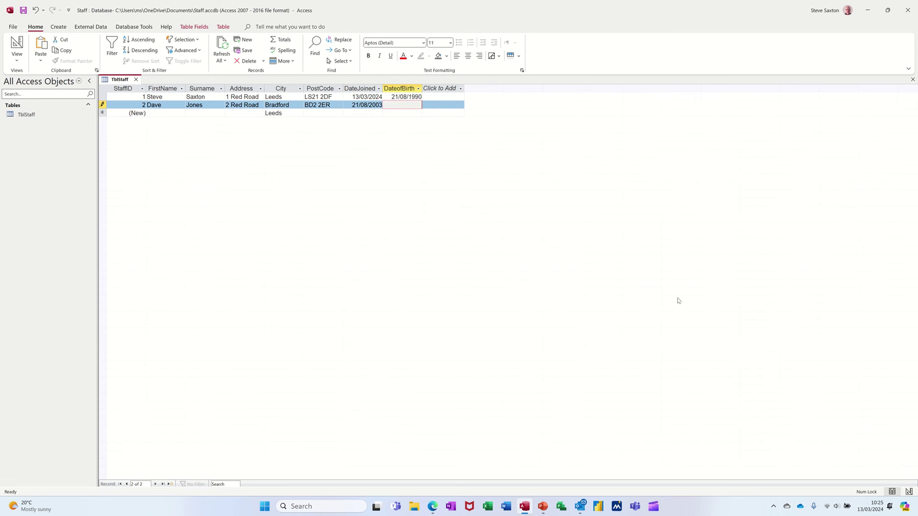
{"action": "type", "text": "01/01/1980"}
{"action": "key", "text": "Tab"}
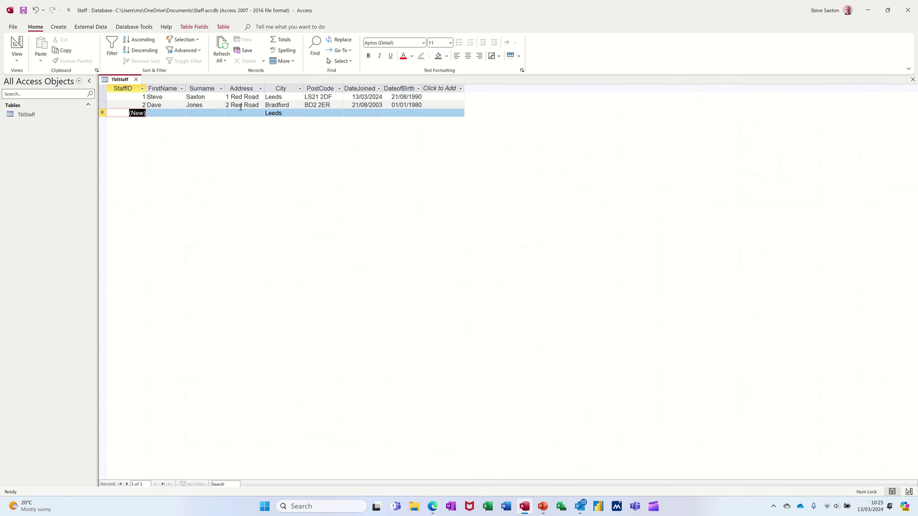
- Start a third staff record with the person's name, street address and postcode, keeping the Leeds default
{"action": "key", "text": "Tab"}
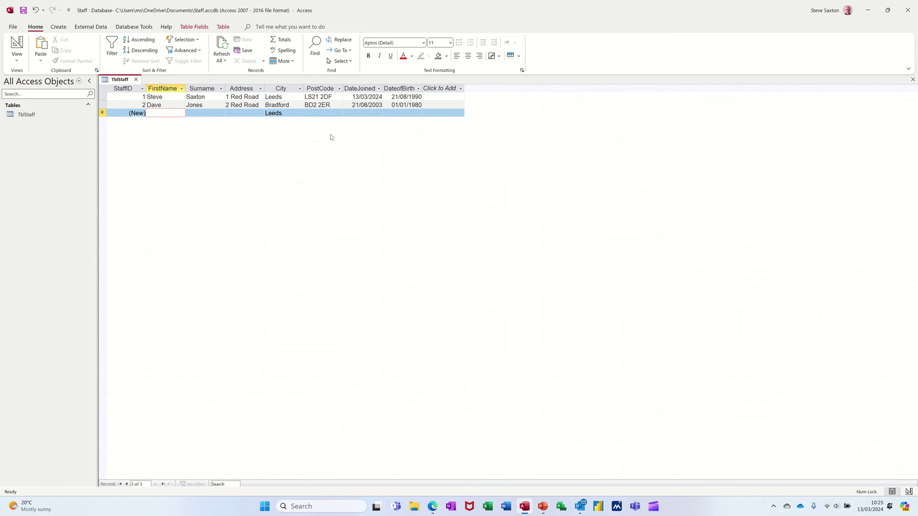
{"action": "type", "text": "J"}
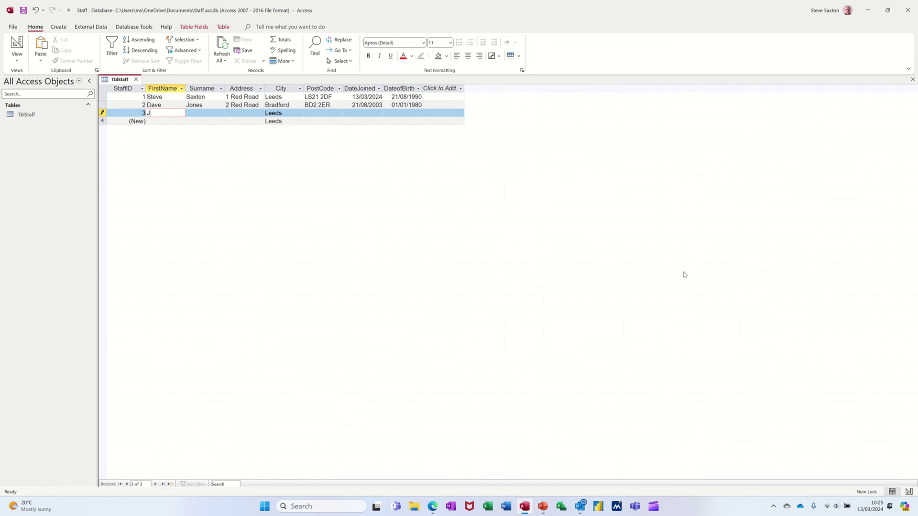
{"action": "type", "text": "ohn"}
{"action": "key", "text": "Tab"}
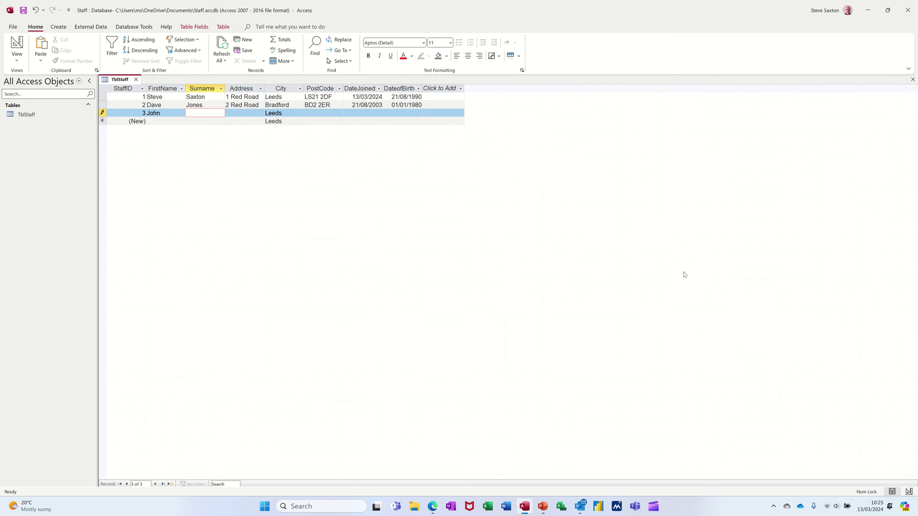
{"action": "type", "text": "Smith"}
{"action": "key", "text": "Tab"}
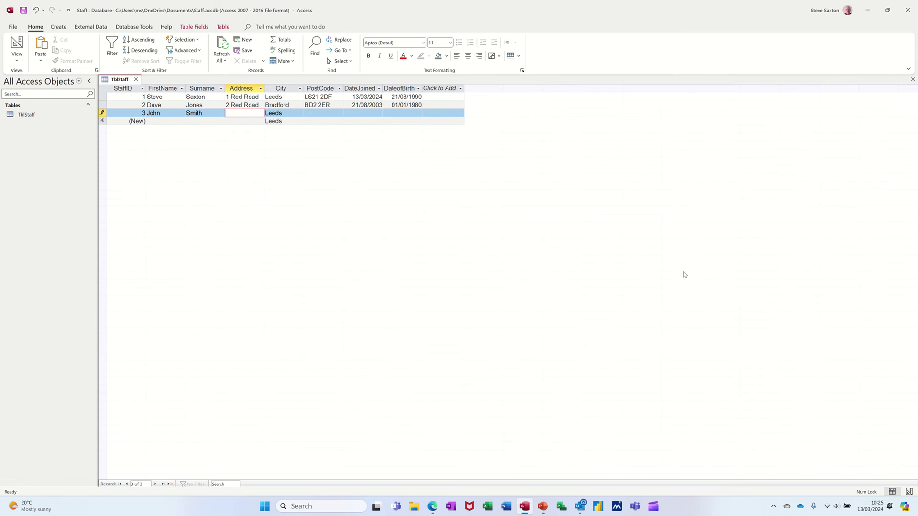
{"action": "key", "text": "Tab"}
{"action": "key", "text": "Tab"}
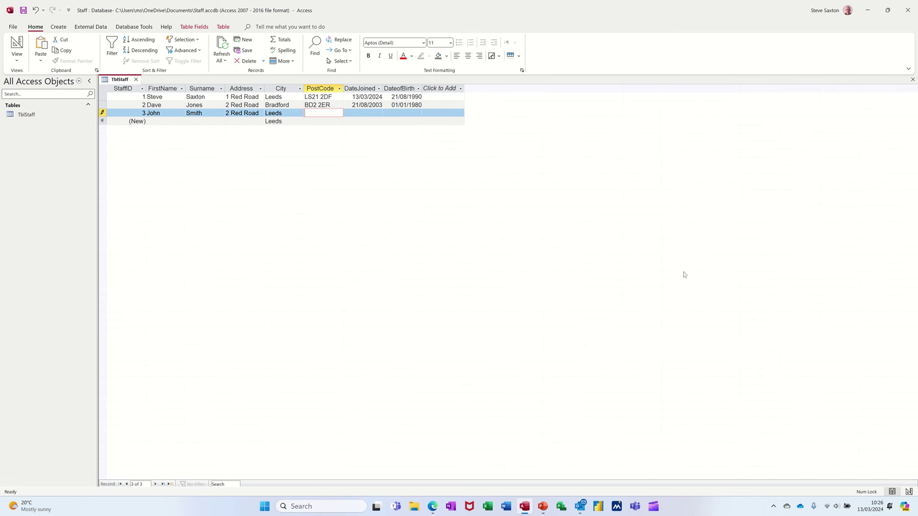
{"action": "type", "text": "LS21 2WE"}
- Enter join date 01/01/2000 and today's date as birth date, triggering the Check Date warning
{"action": "key", "text": "Tab"}
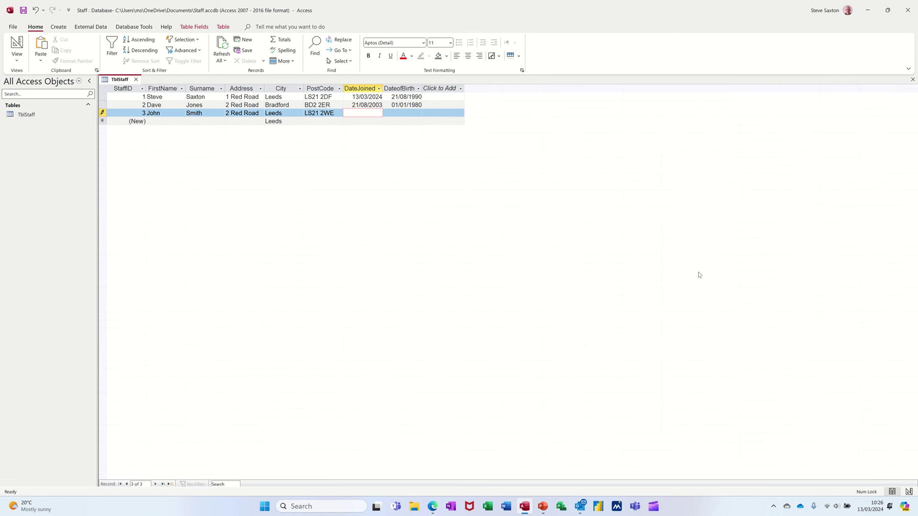
{"action": "type", "text": "01/01/2000"}
{"action": "key", "text": "Tab"}
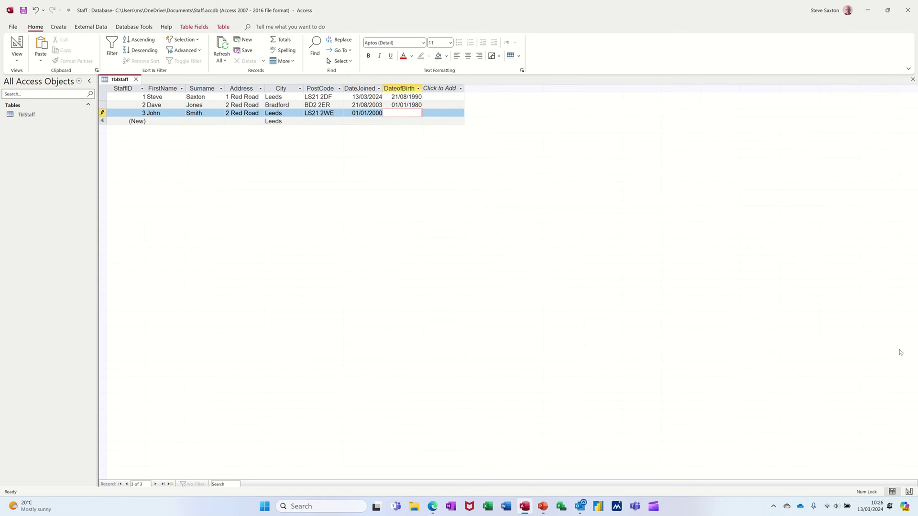
{"action": "key", "text": "ctrl+semicolon"}
{"action": "key", "text": "Tab"}
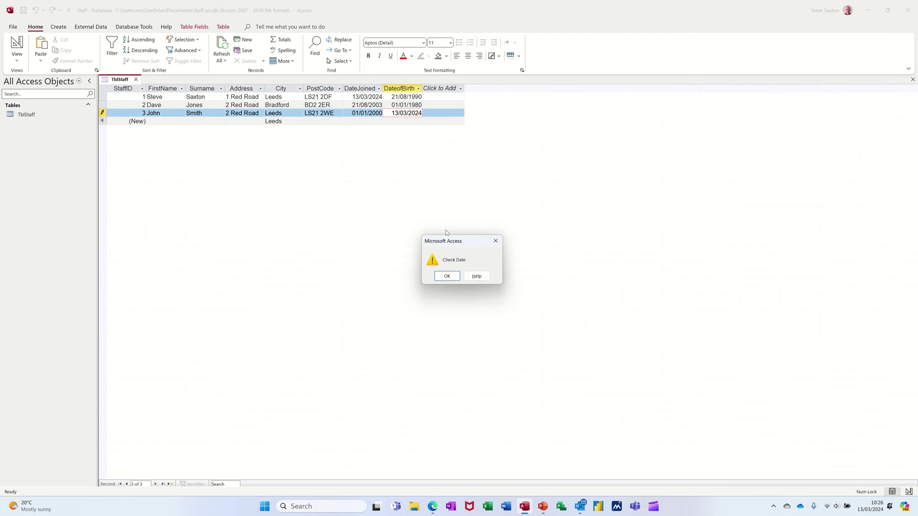
- Dismiss the Check Date warning and change the birth year from 2024 to 1980, saving the record
{"action": "left_click_drag", "start_coordinate": [452, 241], "coordinate": [400, 144]}
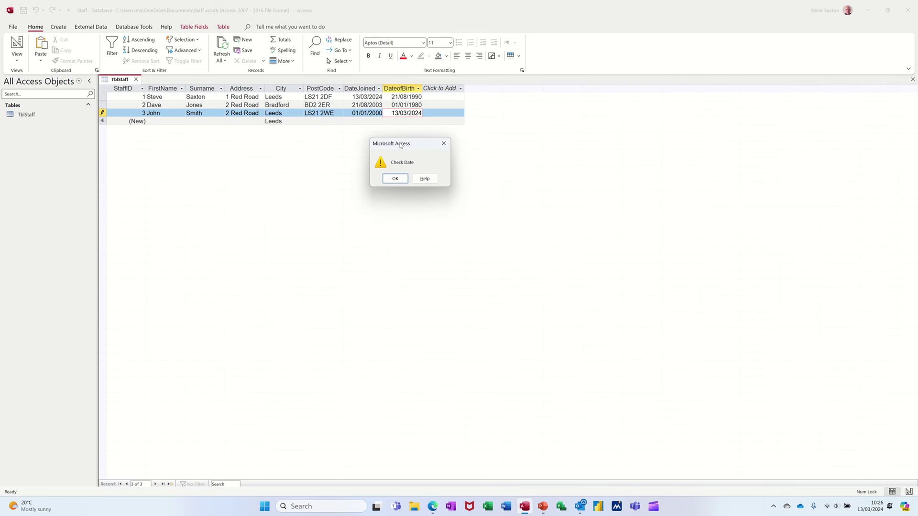
{"action": "left_click", "coordinate": [397, 179]}
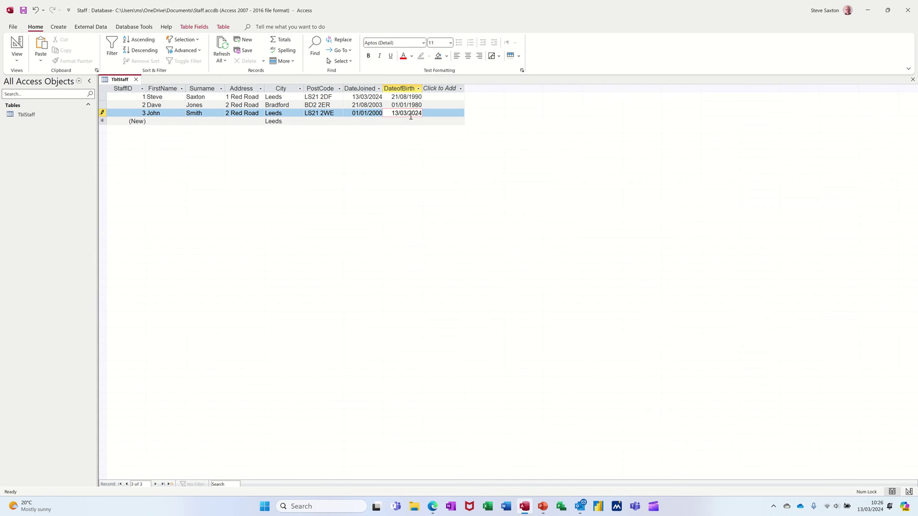
{"action": "left_click_drag", "start_coordinate": [410, 115], "coordinate": [438, 120]}
{"action": "type", "text": "1980"}
{"action": "key", "text": "Tab"}
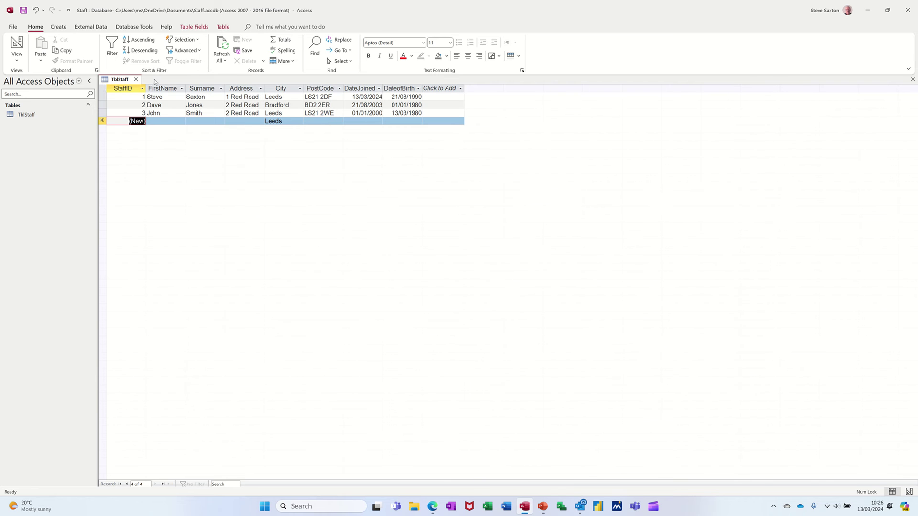
- Reopen TblStaff, widen the PostCode column, and save the layout when closing the table
{"action": "left_click", "coordinate": [136, 80]}
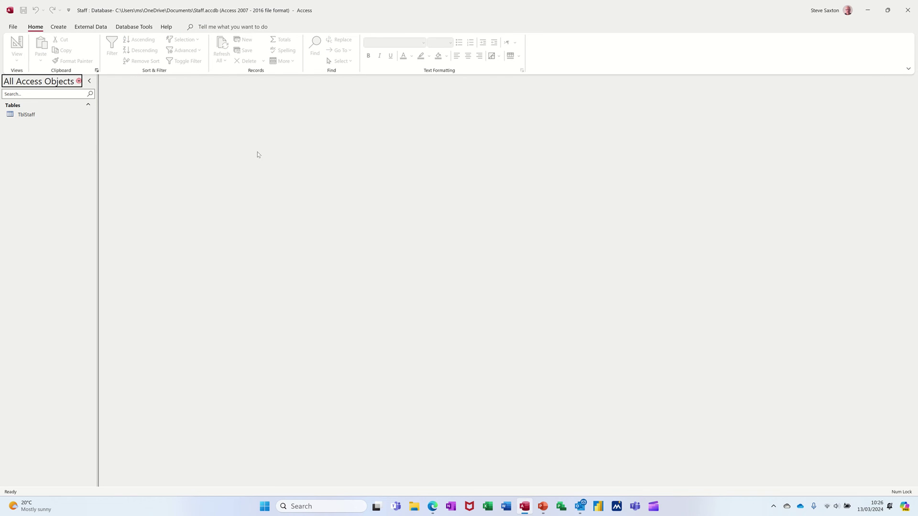
{"action": "double_click", "coordinate": [19, 116]}
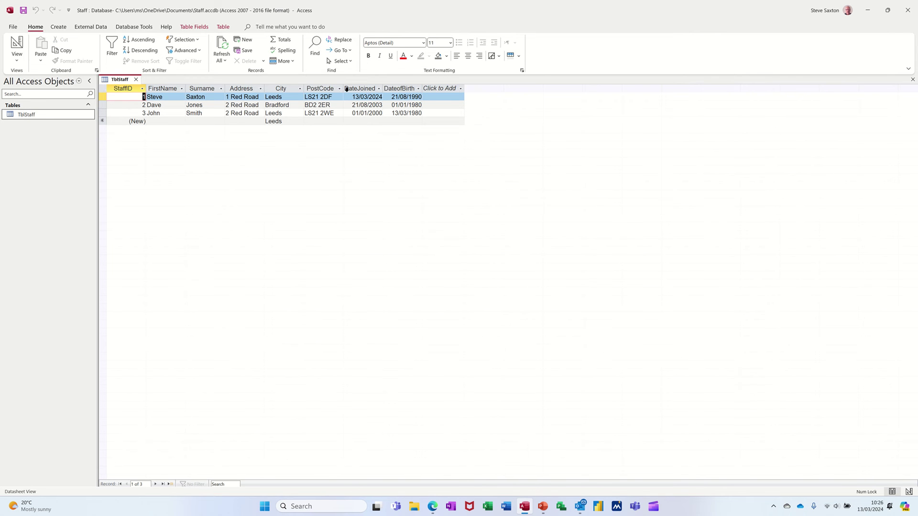
{"action": "left_click_drag", "start_coordinate": [343, 88], "coordinate": [381, 89]}
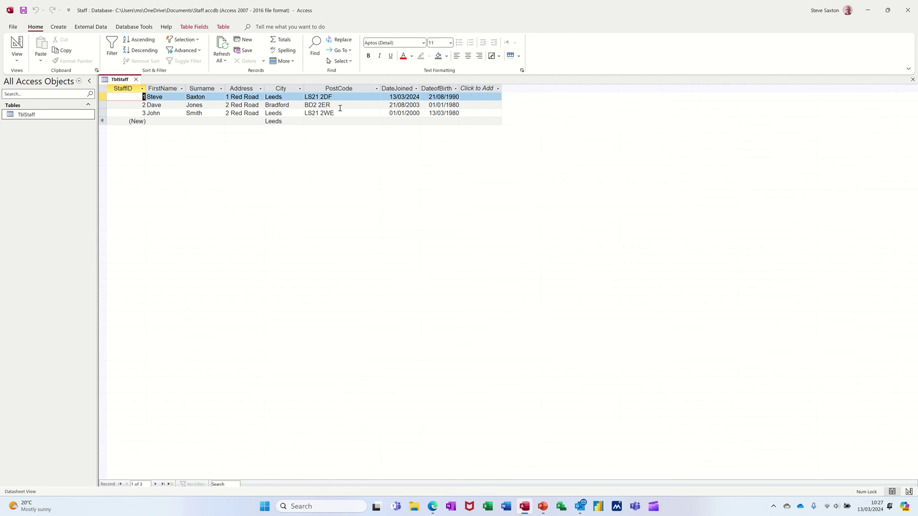
{"action": "left_click", "coordinate": [135, 79]}
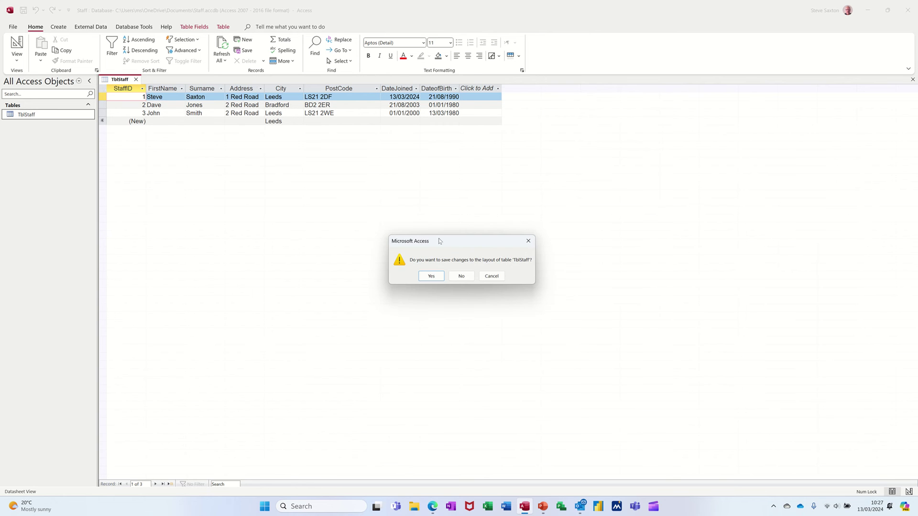
{"action": "left_click_drag", "start_coordinate": [445, 240], "coordinate": [305, 165]}
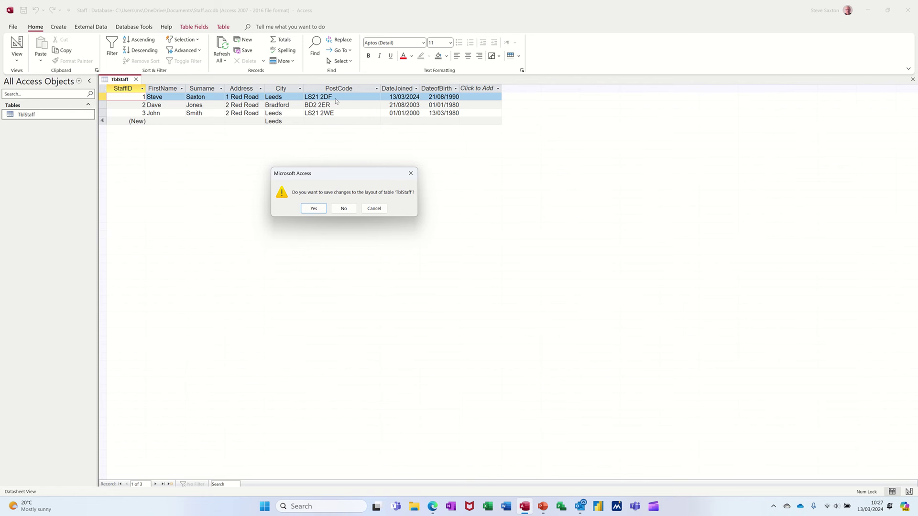
{"action": "left_click", "coordinate": [314, 209]}
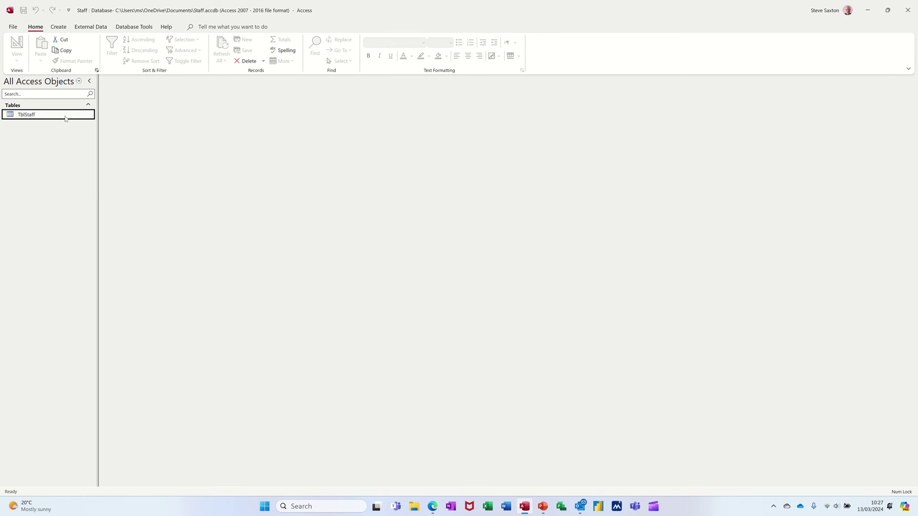
- Narrow the PostCode column back down and save that layout when closing TblStaff
{"action": "double_click", "coordinate": [50, 116]}
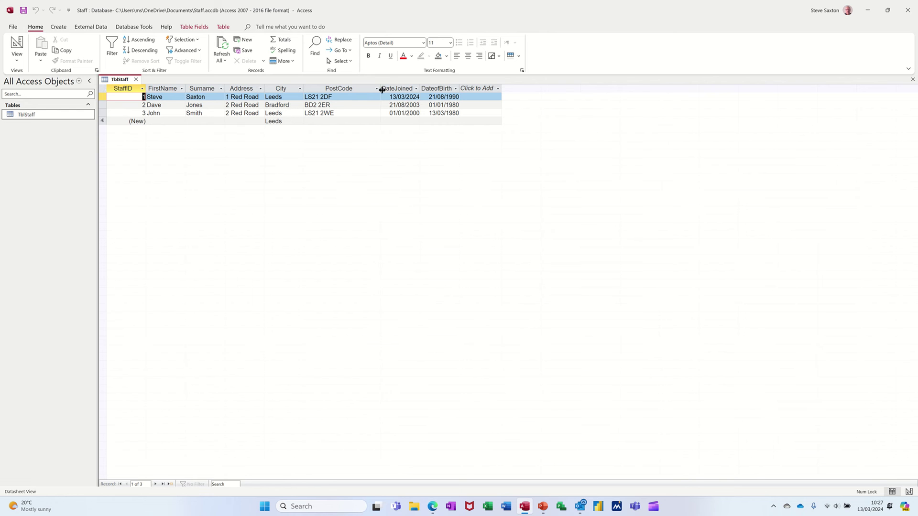
{"action": "left_click_drag", "start_coordinate": [381, 88], "coordinate": [347, 88]}
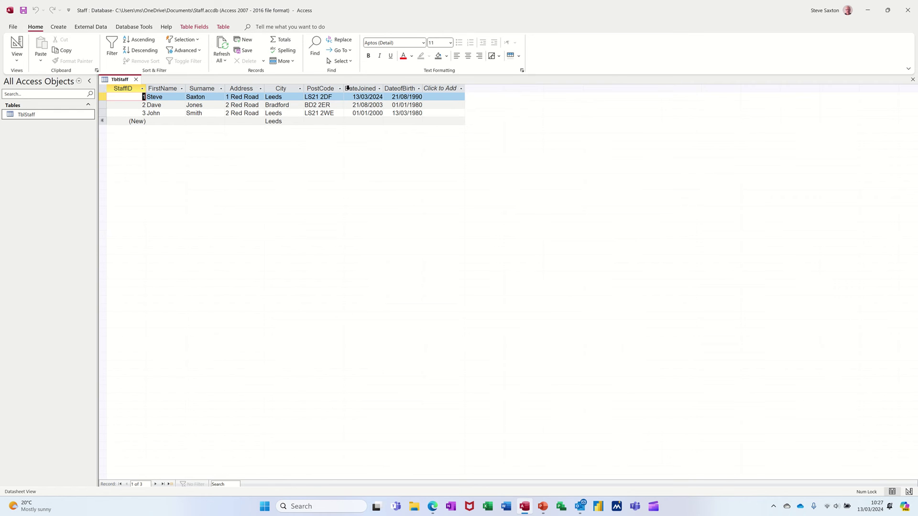
{"action": "left_click", "coordinate": [136, 79]}
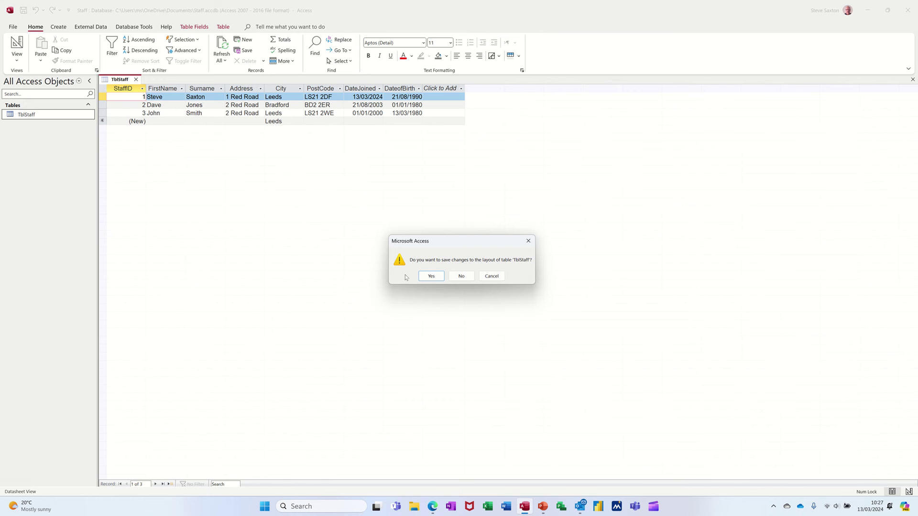
{"action": "left_click", "coordinate": [429, 276]}
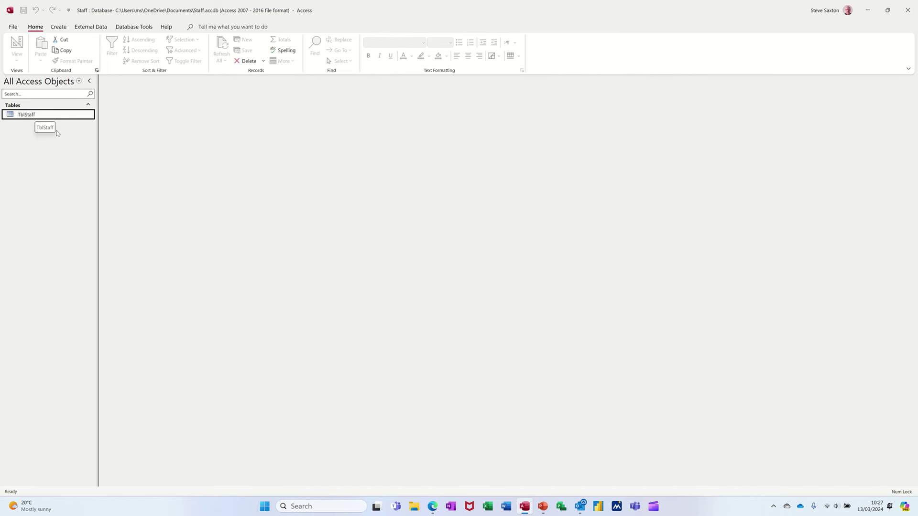
- Create a new table in design view with CourseID as an AutoNumber primary key
{"action": "left_click", "coordinate": [53, 28]}
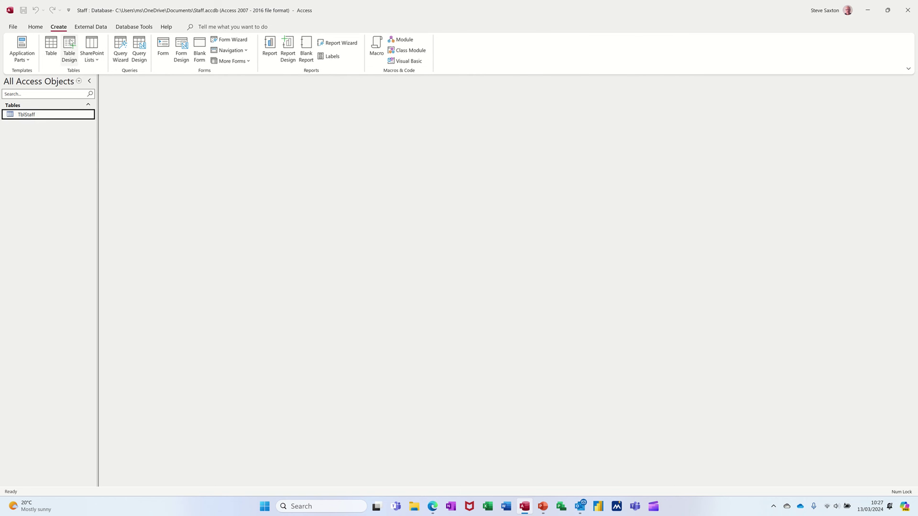
{"action": "left_click", "coordinate": [69, 44]}
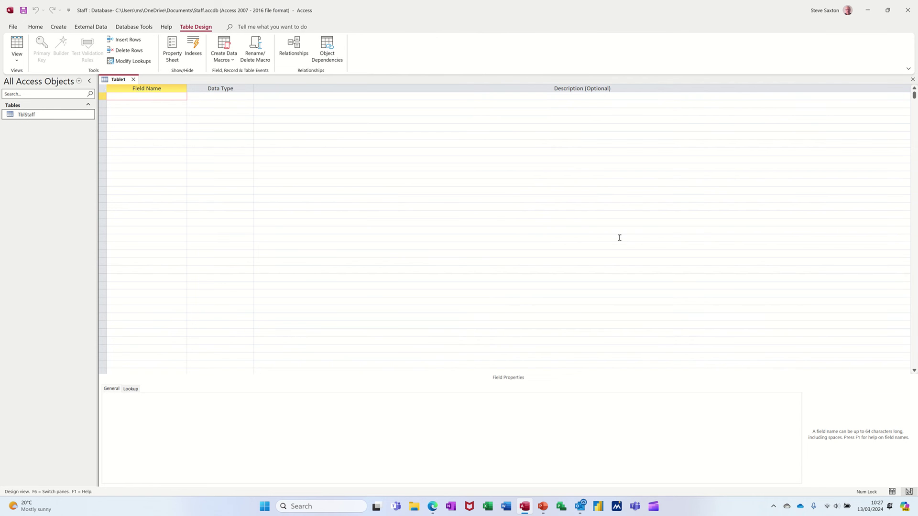
{"action": "type", "text": "Coursel"}
{"action": "type", "text": "D"}
{"action": "key", "text": "Tab"}
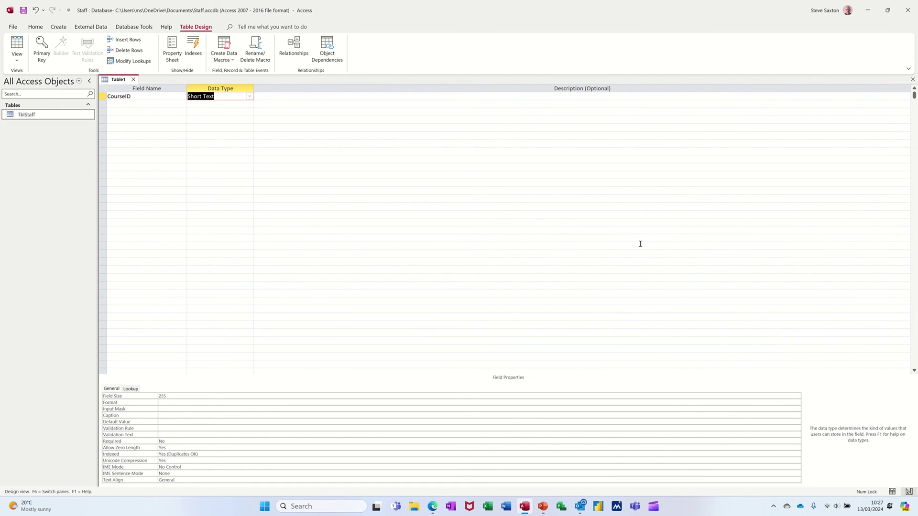
{"action": "type", "text": "autoNumber"}
{"action": "left_click", "coordinate": [125, 104]}
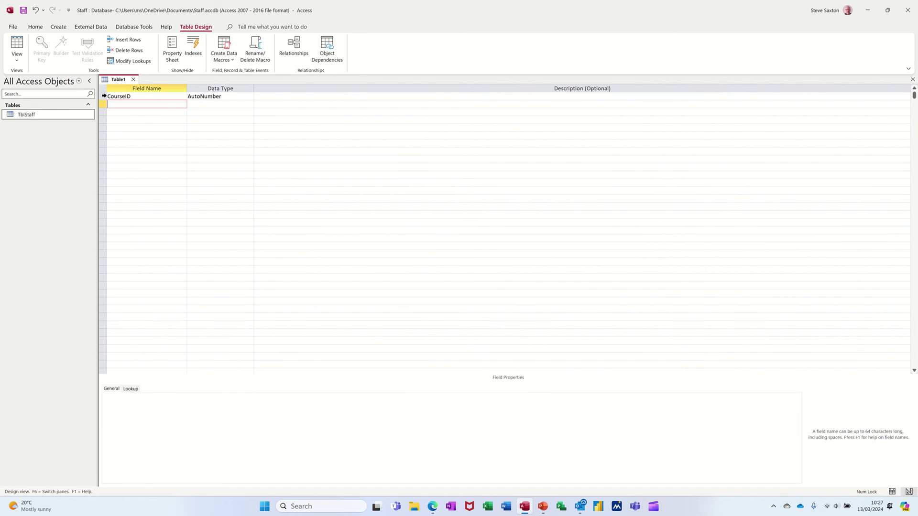
{"action": "left_click", "coordinate": [102, 96]}
{"action": "left_click", "coordinate": [41, 47]}
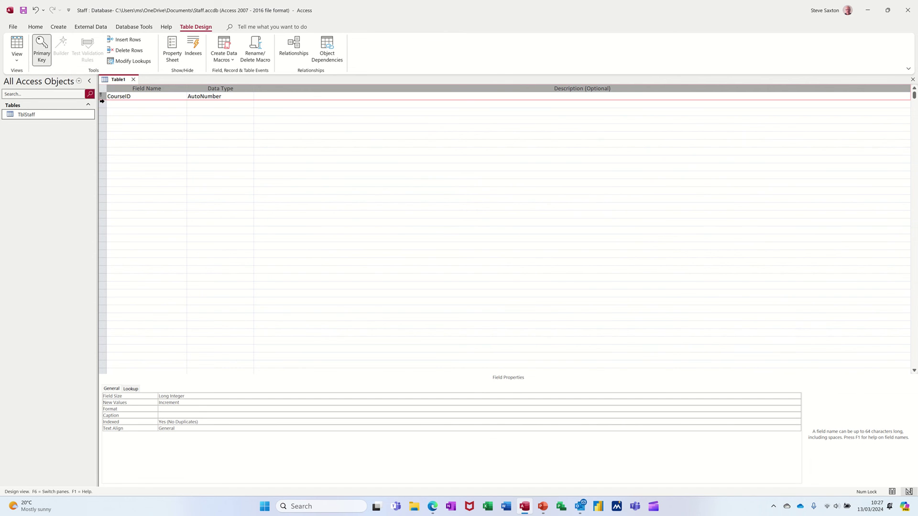
- Add Course and Level as text fields and DateofTraining as a Date/Time field
{"action": "left_click", "coordinate": [126, 105]}
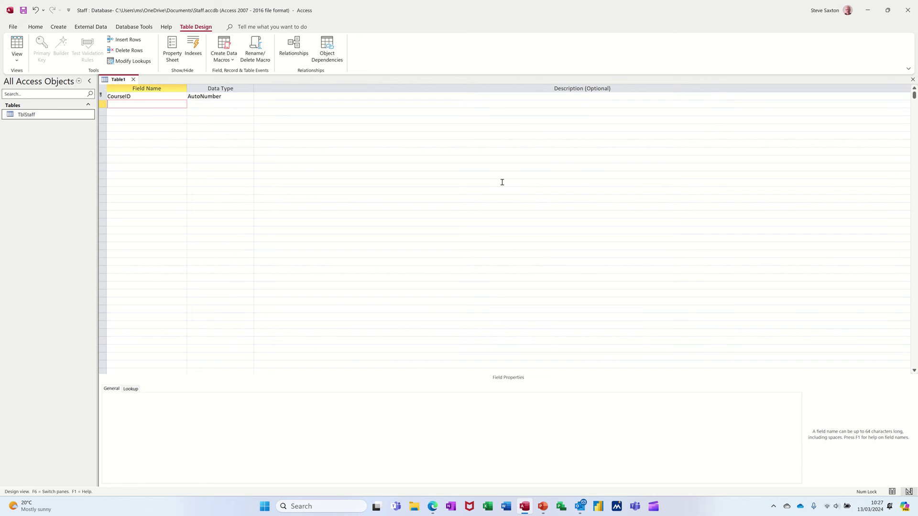
{"action": "type", "text": "Course"}
{"action": "left_click", "coordinate": [146, 112]}
{"action": "type", "text": "Level"}
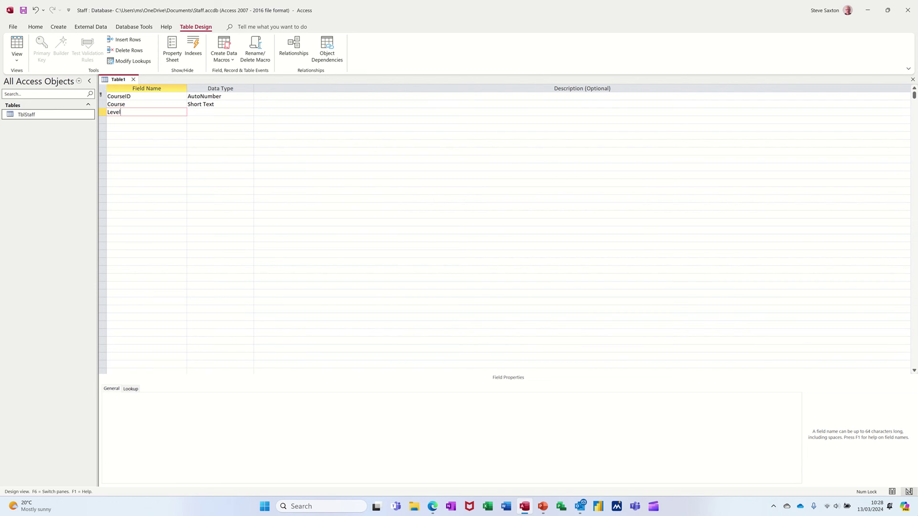
{"action": "left_click", "coordinate": [146, 119]}
{"action": "type", "text": "D"}
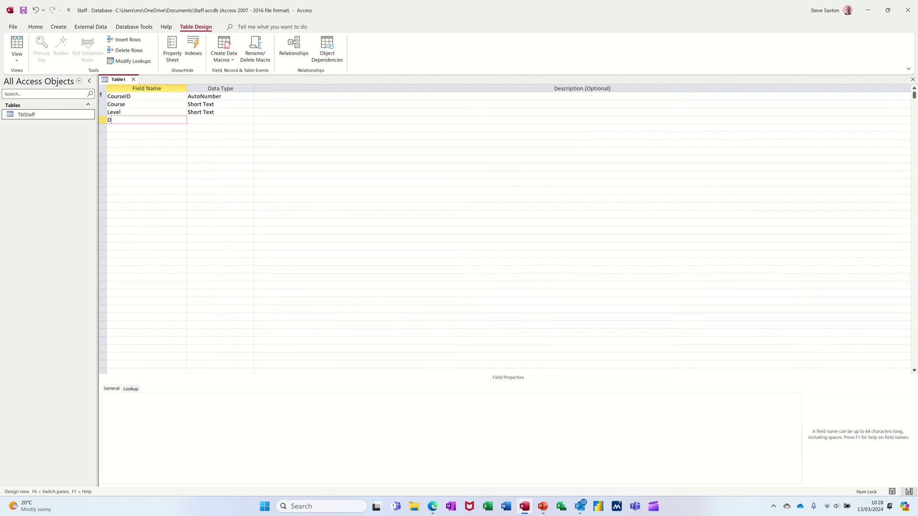
{"action": "type", "text": "ateofTraining"}
{"action": "key", "text": "Tab"}
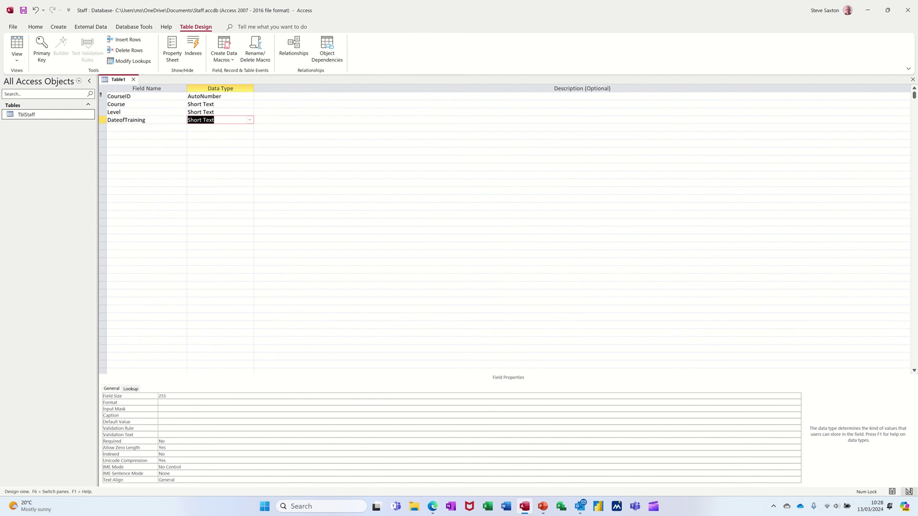
{"action": "type", "text": "date/Time"}
{"action": "left_click", "coordinate": [190, 143]}
- Save the new table as TblCourses
{"action": "left_click", "coordinate": [23, 10]}
{"action": "type", "text": "T"}
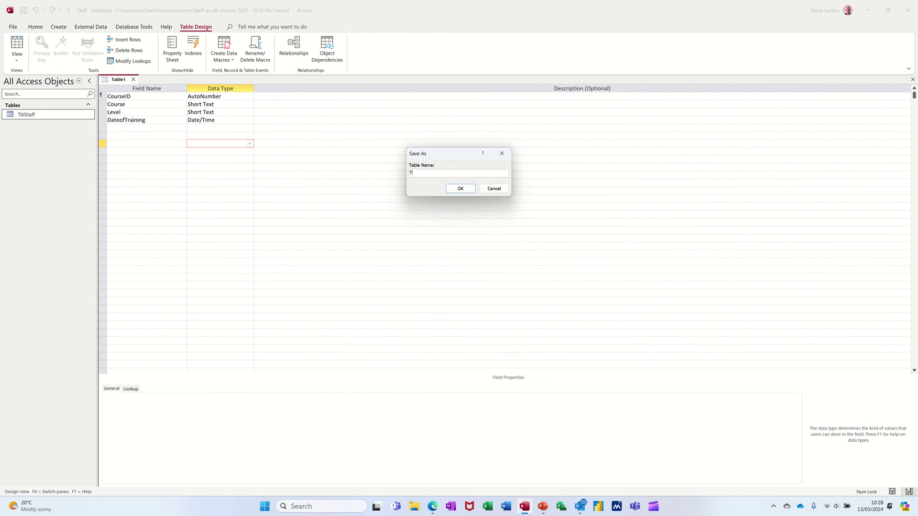
{"action": "type", "text": "blCourses"}
{"action": "left_click", "coordinate": [460, 189]}
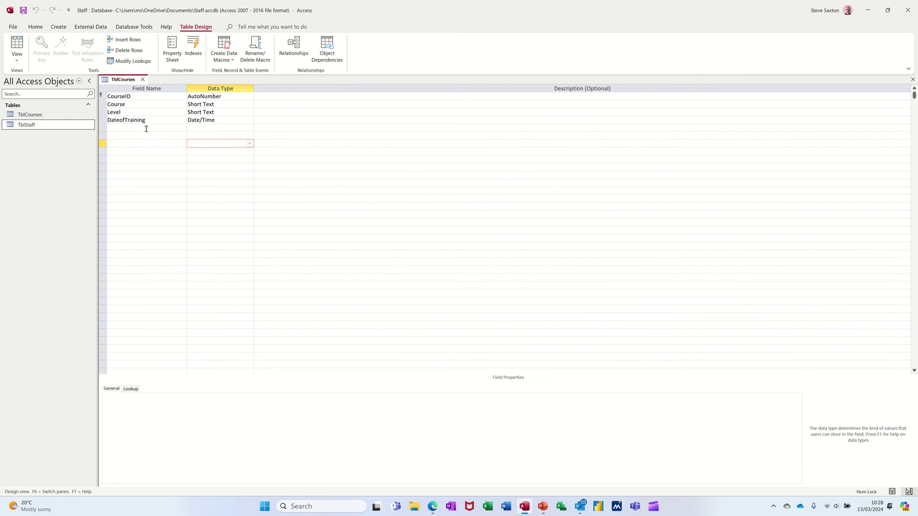
- Apply the Short Date input mask to the DateofTraining field
{"action": "left_click", "coordinate": [176, 119]}
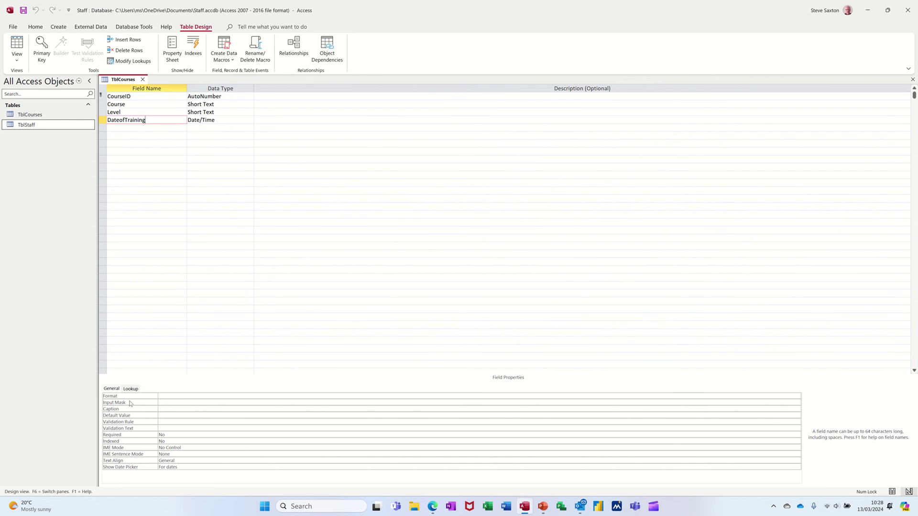
{"action": "left_click", "coordinate": [186, 403]}
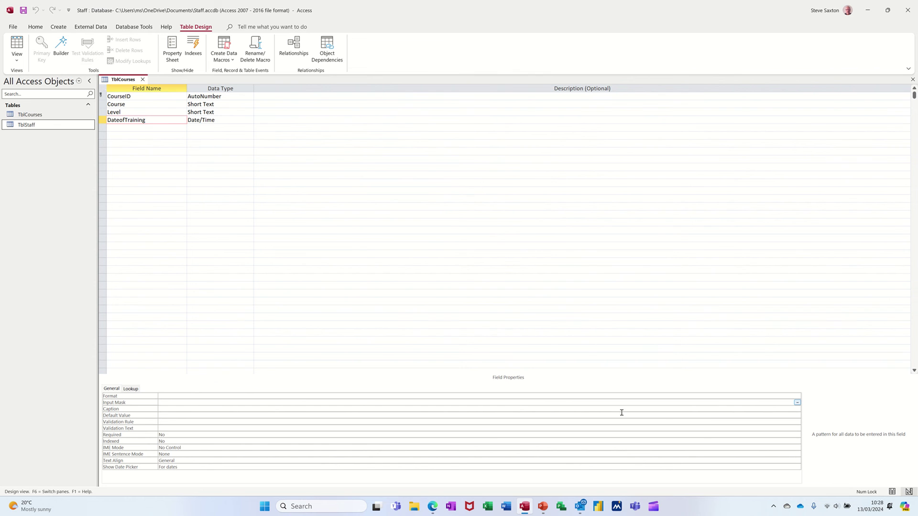
{"action": "left_click", "coordinate": [797, 402]}
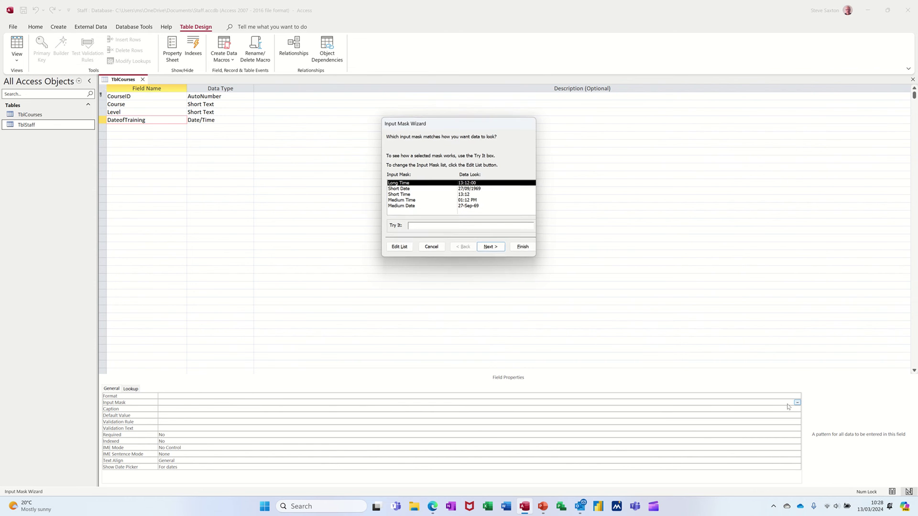
{"action": "left_click", "coordinate": [396, 194]}
{"action": "left_click", "coordinate": [397, 189]}
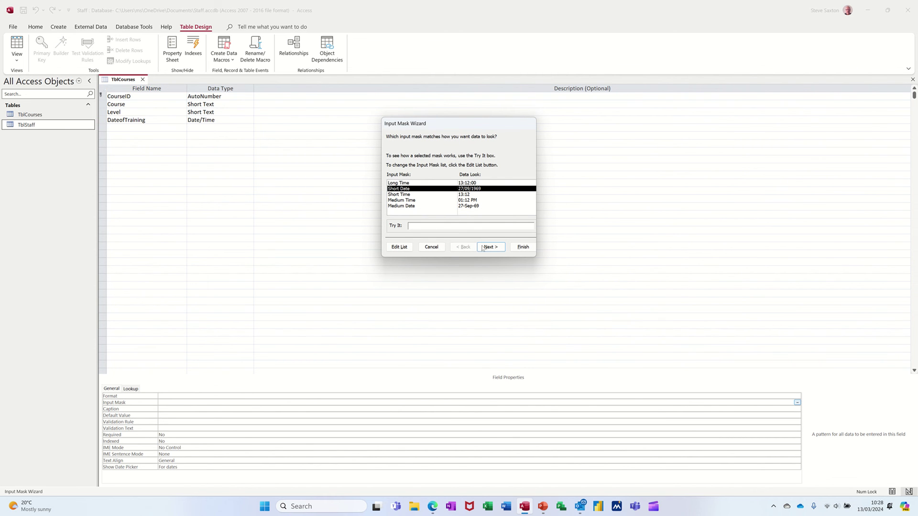
{"action": "left_click", "coordinate": [522, 246]}
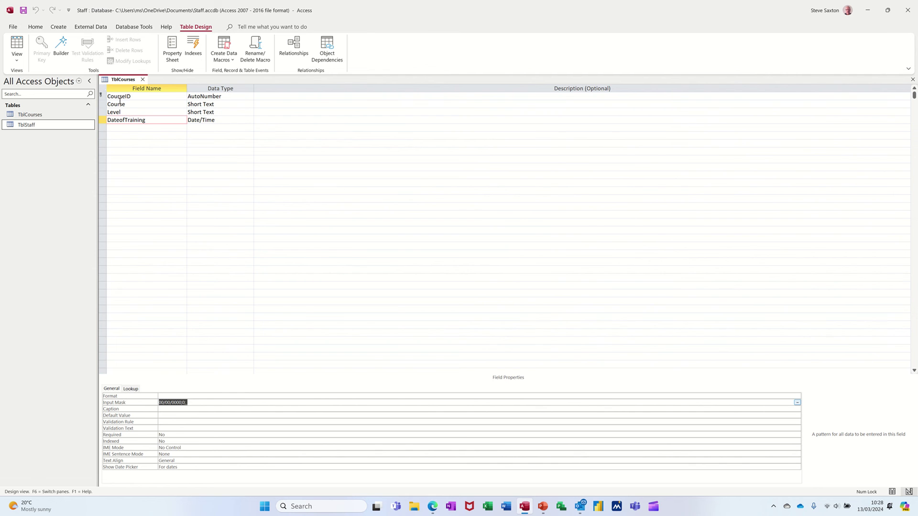
{"action": "key", "text": "End"}
{"action": "left_click", "coordinate": [115, 124]}
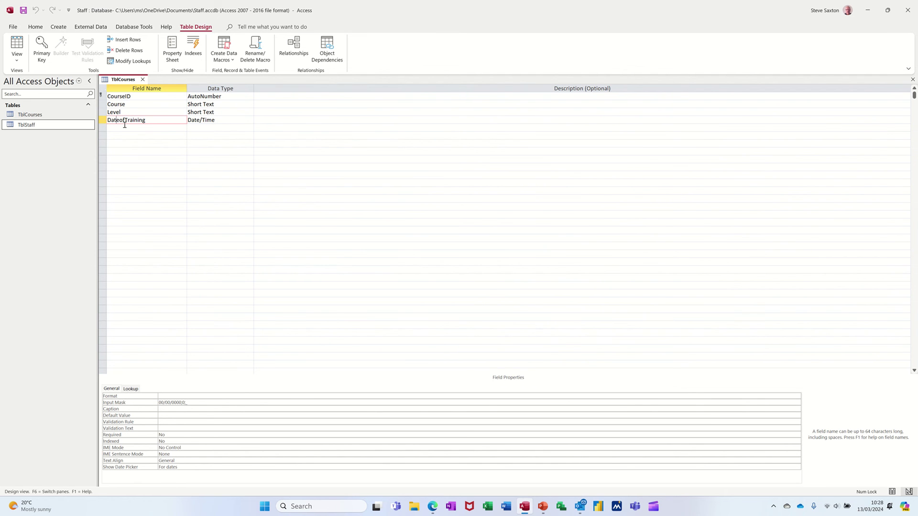
- Add a StaffID field with the Number data type below DateofTraining
{"action": "left_click", "coordinate": [27, 125]}
{"action": "left_click", "coordinate": [143, 128]}
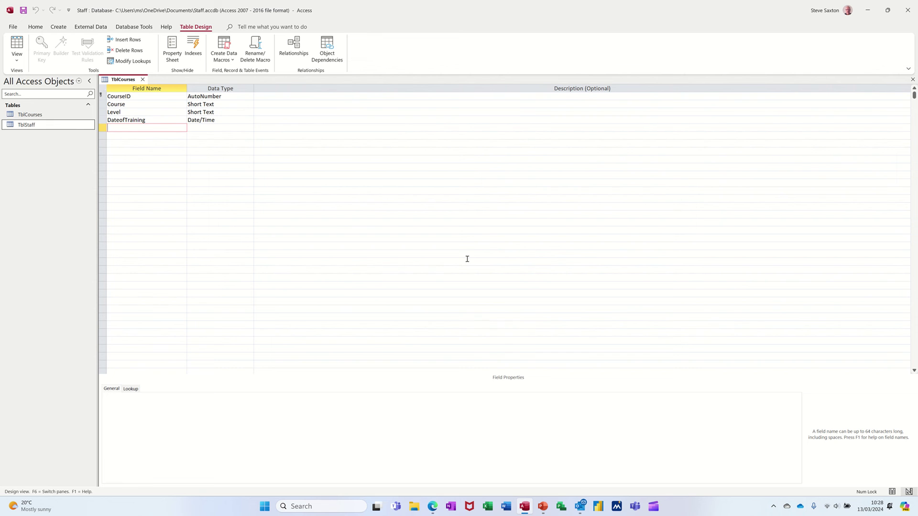
{"action": "type", "text": "StaffID"}
{"action": "key", "text": "Tab"}
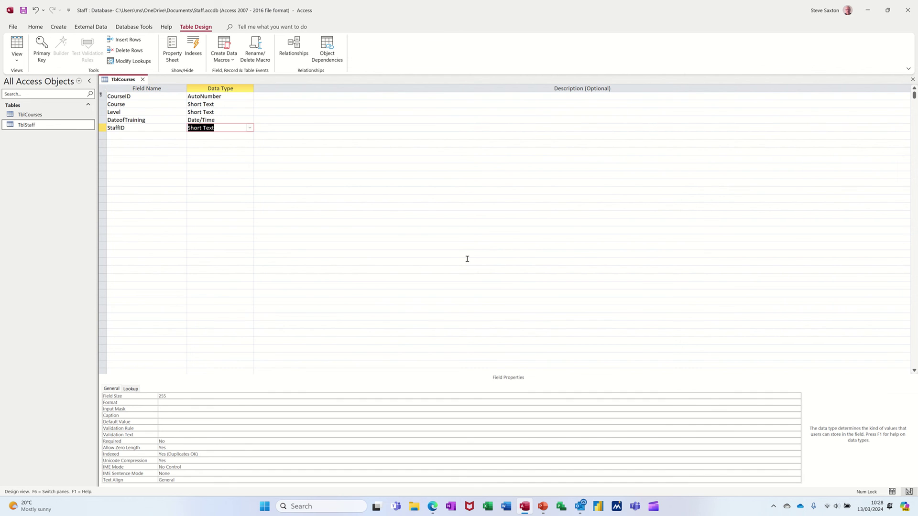
{"action": "type", "text": "number"}
{"action": "left_click", "coordinate": [162, 138]}
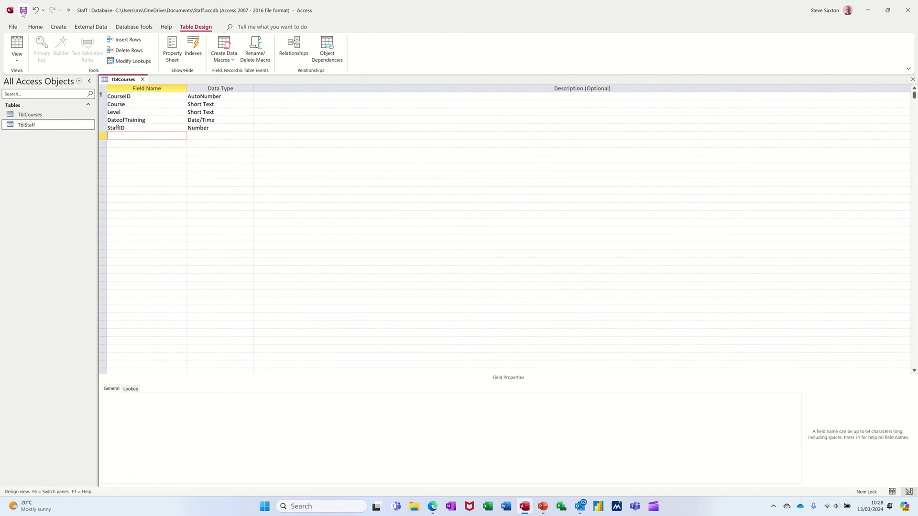
- In datasheet view, enter Excel at level 1 as the first course record, then close TblCourses
{"action": "left_click", "coordinate": [17, 43]}
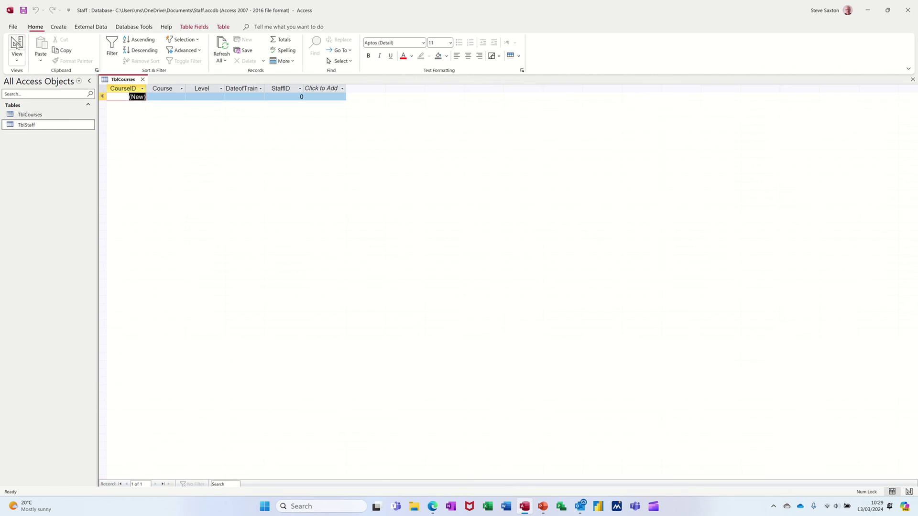
{"action": "left_click", "coordinate": [154, 97]}
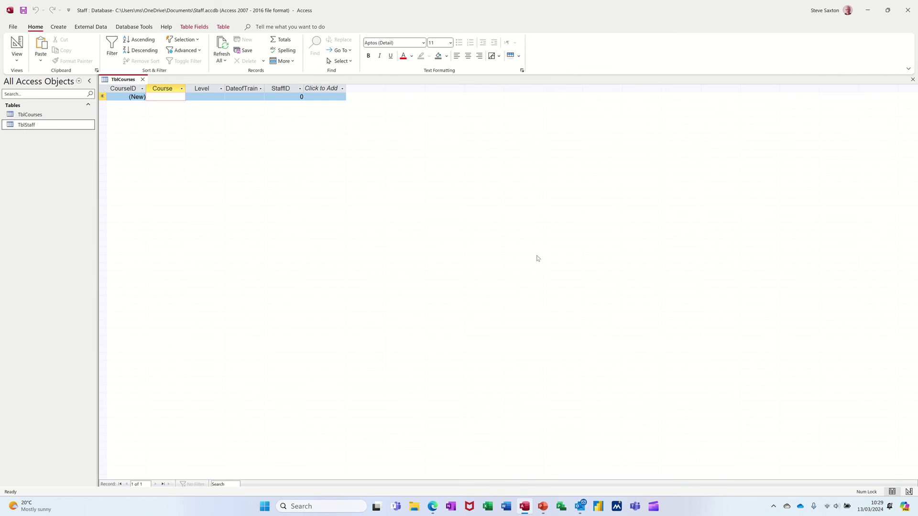
{"action": "type", "text": "Excel"}
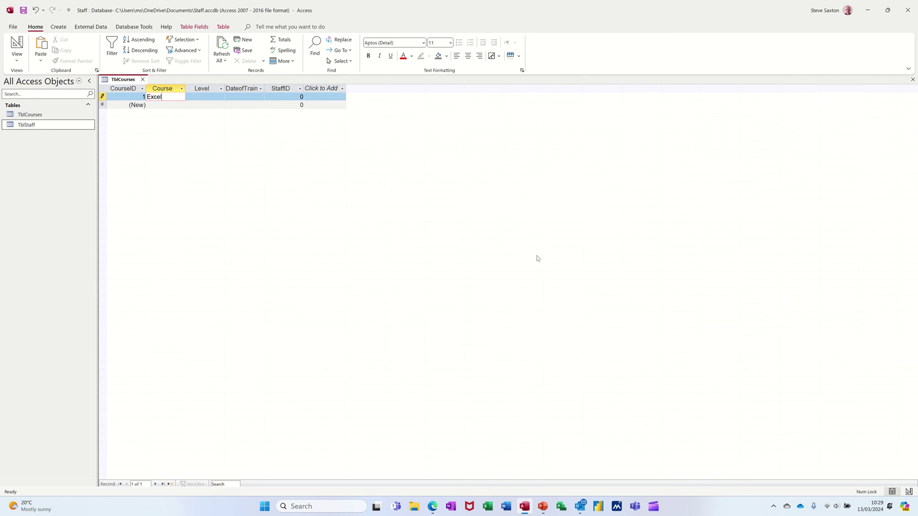
{"action": "key", "text": "Tab"}
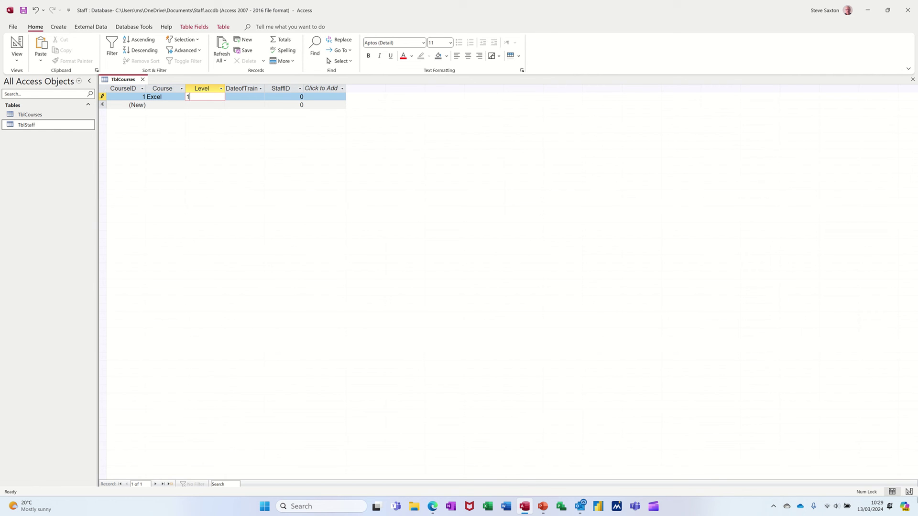
{"action": "key", "text": "Tab"}
{"action": "key", "text": "Tab"}
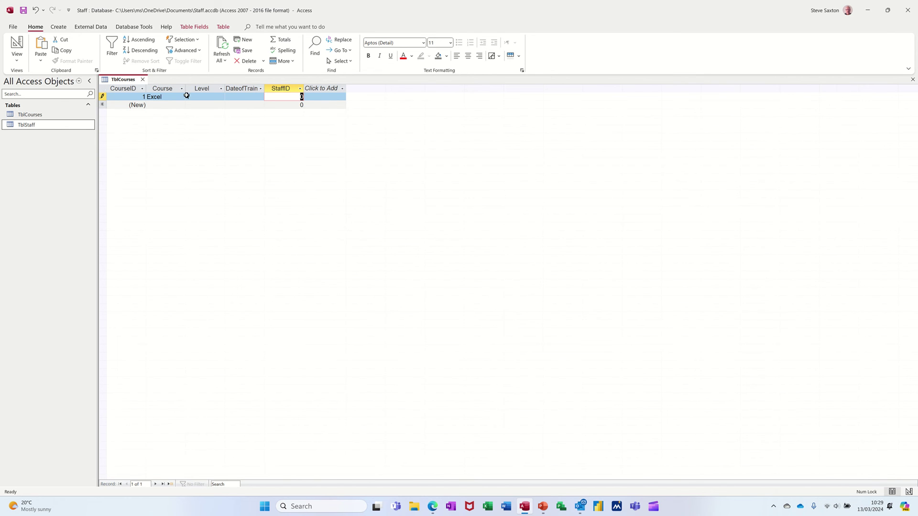
{"action": "left_click", "coordinate": [142, 80]}
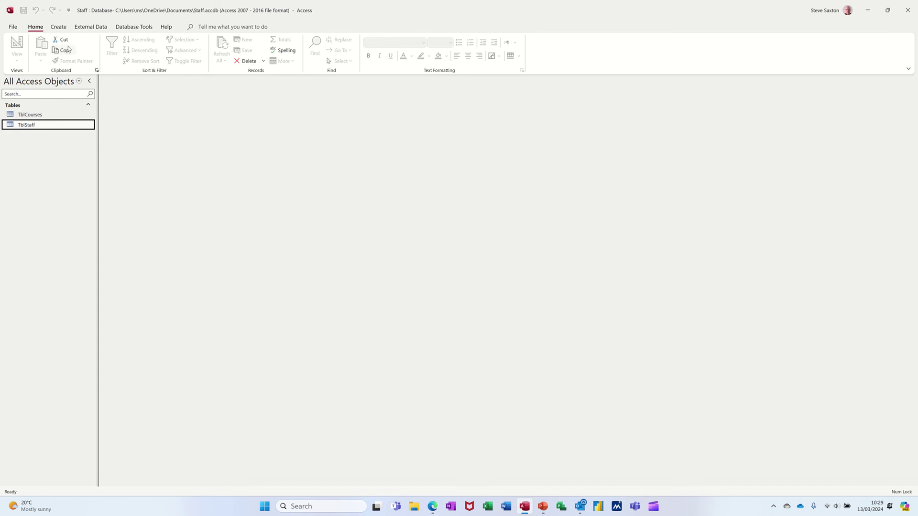
- Place TblStaff and TblCourses in the Relationships window, resize their lists, and drag StaffID between them
{"action": "left_click", "coordinate": [120, 30]}
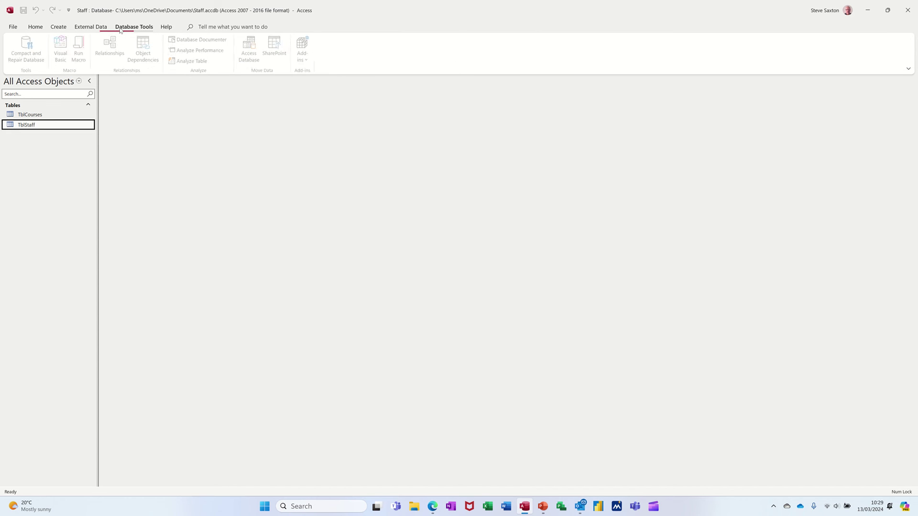
{"action": "left_click", "coordinate": [111, 47]}
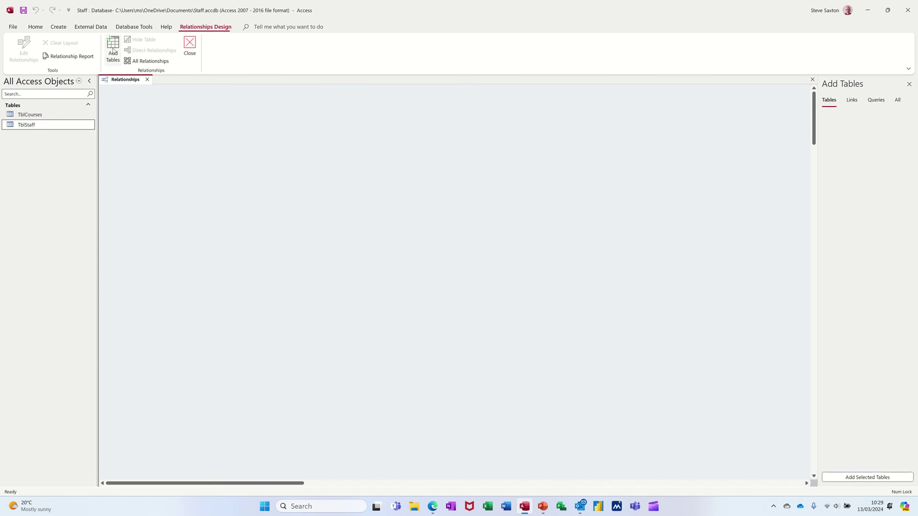
{"action": "left_click_drag", "start_coordinate": [54, 125], "coordinate": [336, 126]}
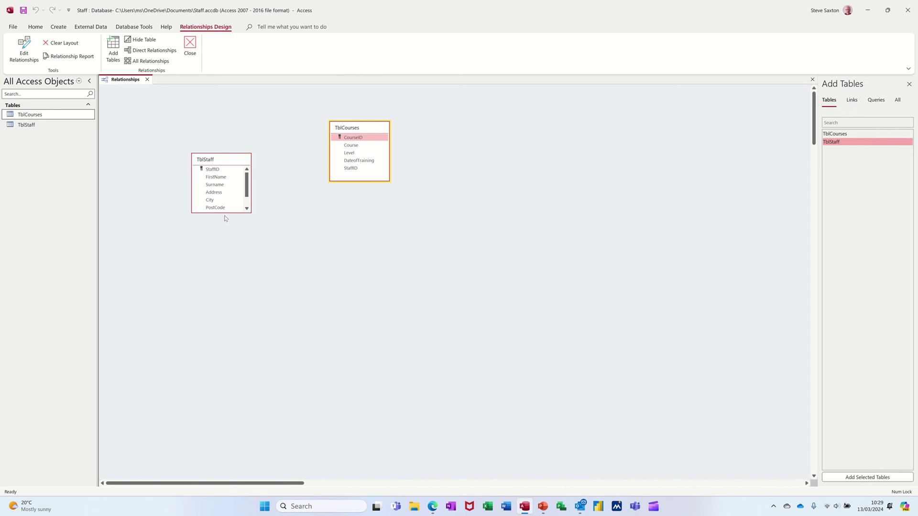
{"action": "left_click_drag", "start_coordinate": [233, 212], "coordinate": [241, 237]}
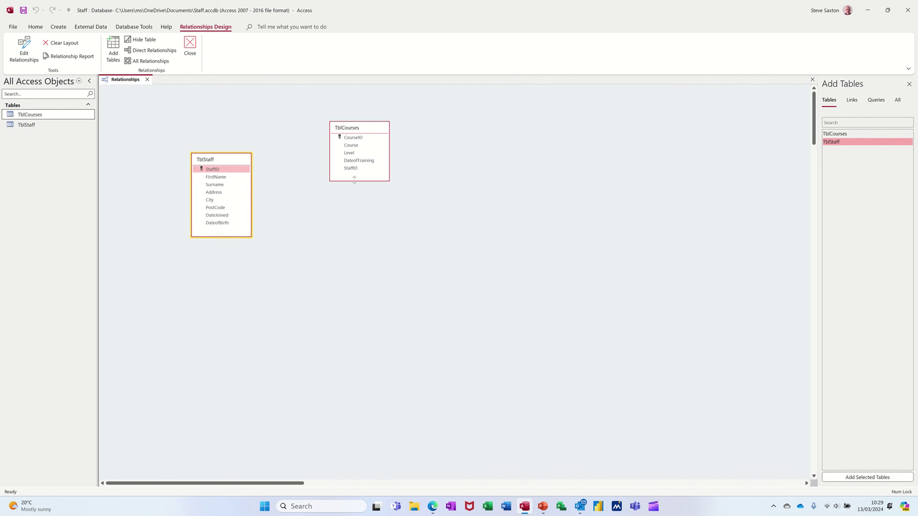
{"action": "left_click_drag", "start_coordinate": [354, 180], "coordinate": [354, 212]}
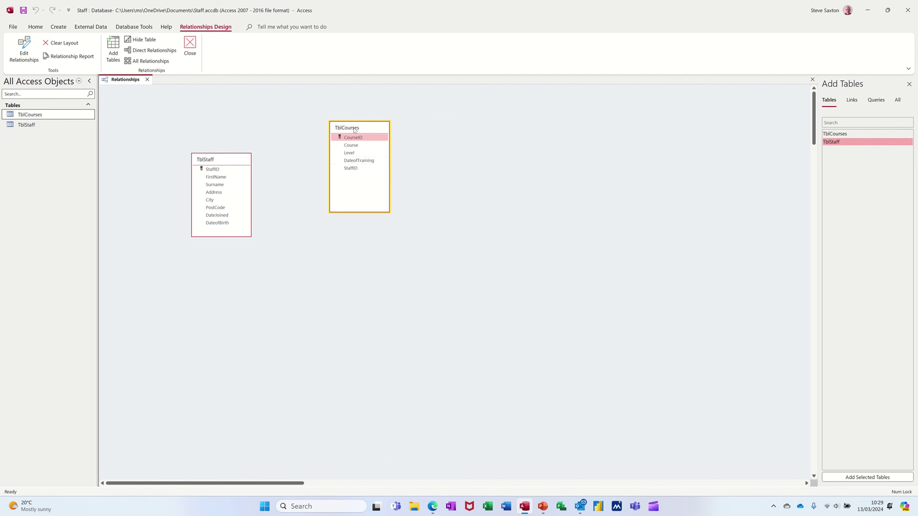
{"action": "left_click_drag", "start_coordinate": [359, 127], "coordinate": [320, 183]}
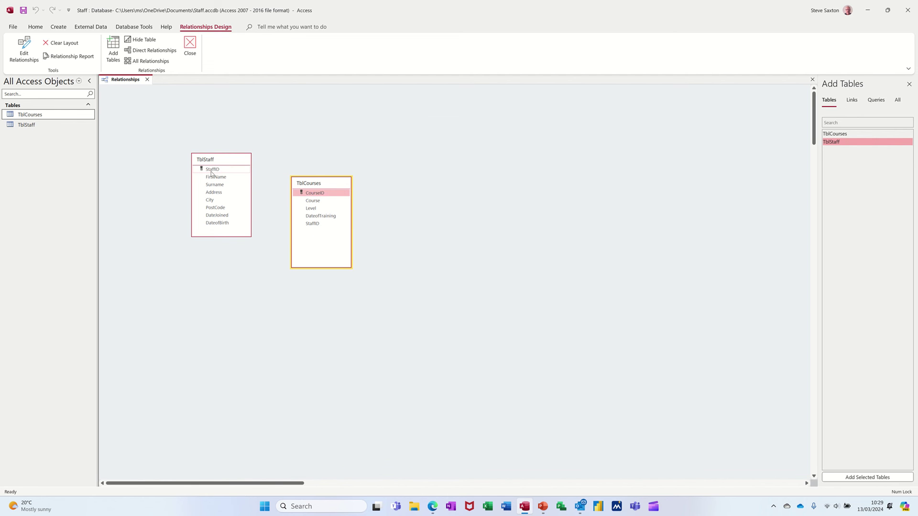
{"action": "left_click_drag", "start_coordinate": [210, 171], "coordinate": [319, 232]}
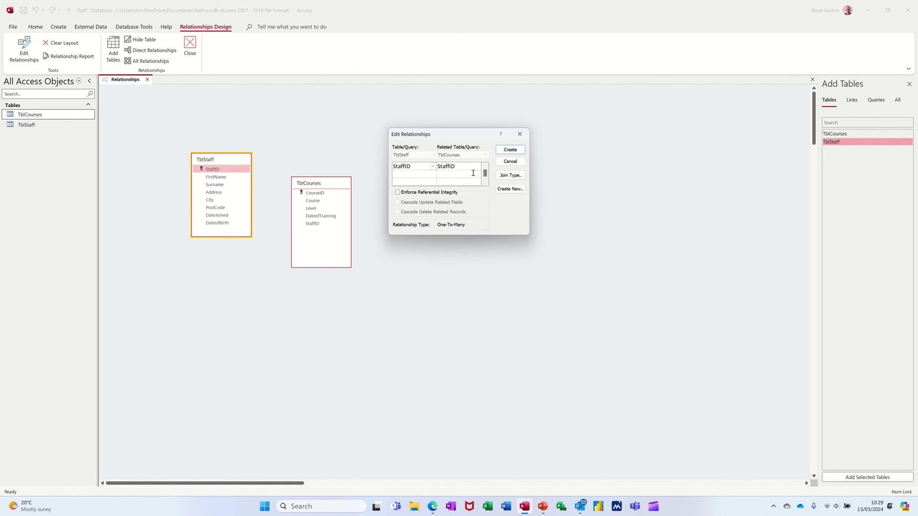
- Try enforcing referential integrity, dismiss the resulting error, then create the StaffID relationship without it
{"action": "left_click", "coordinate": [397, 193]}
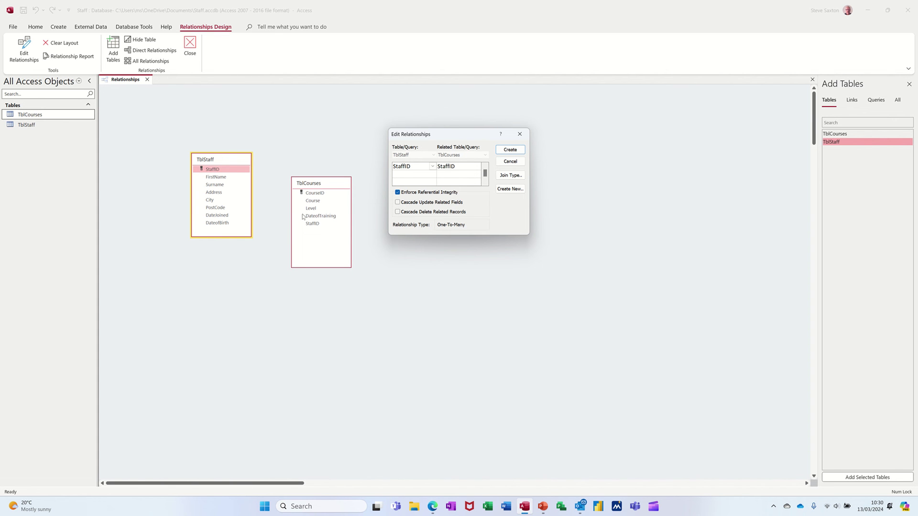
{"action": "left_click", "coordinate": [503, 152]}
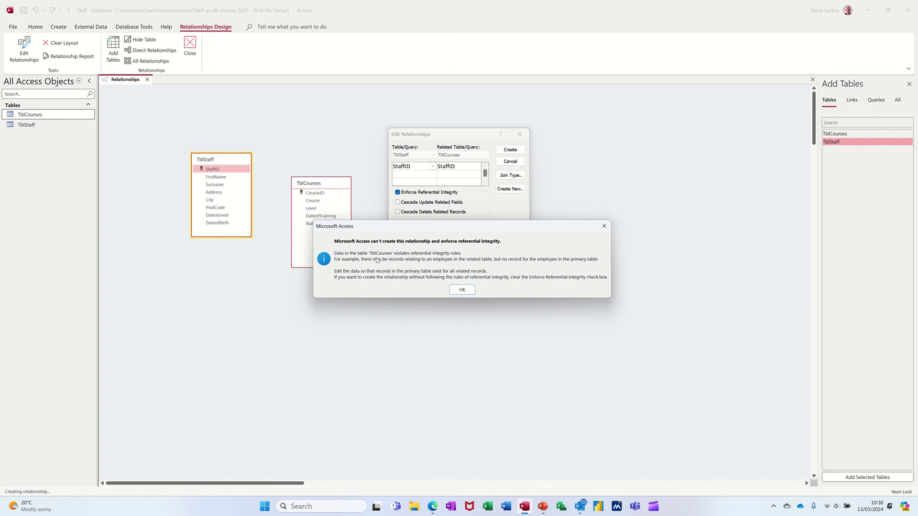
{"action": "left_click", "coordinate": [459, 290]}
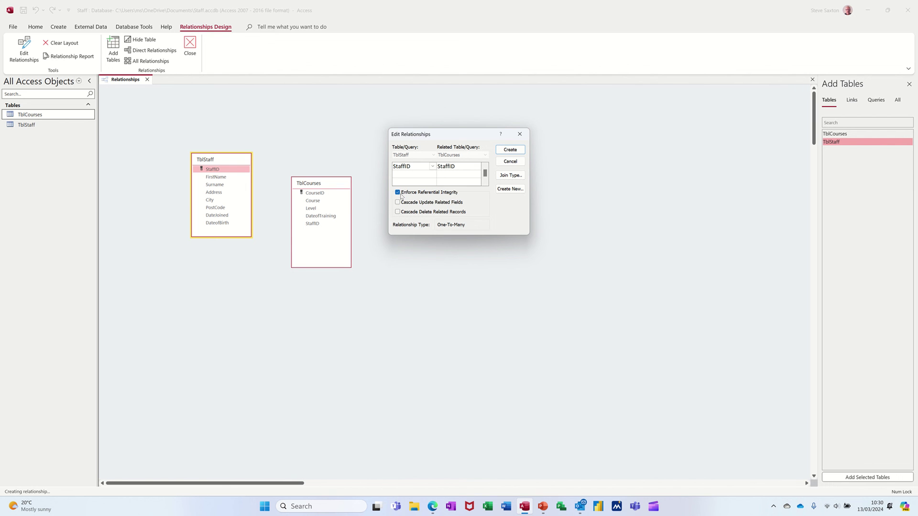
{"action": "left_click", "coordinate": [398, 193]}
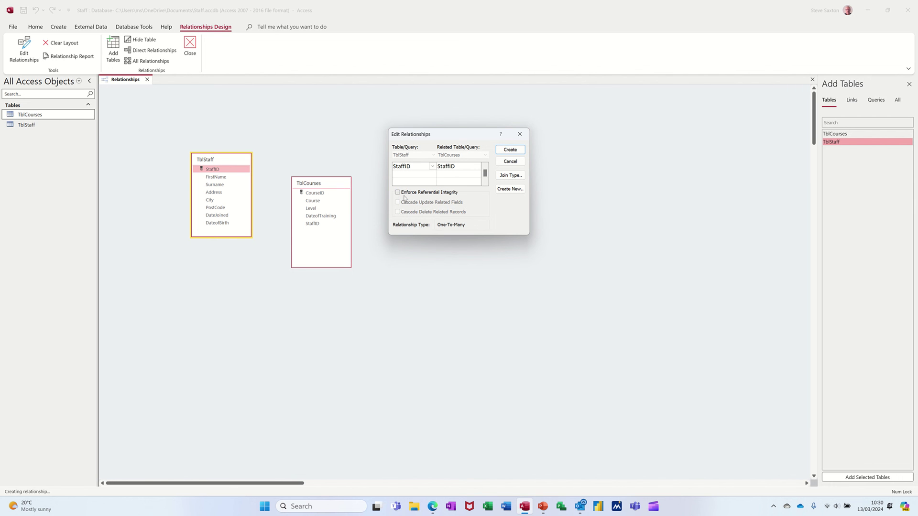
{"action": "left_click", "coordinate": [510, 150]}
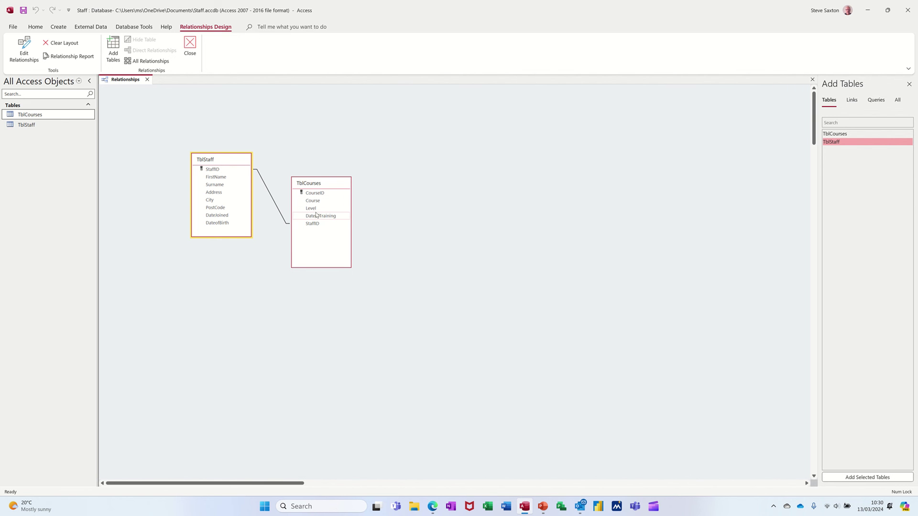
- Open TblCourses, delete and confirm removal of the Excel record, then close the table
{"action": "double_click", "coordinate": [30, 116]}
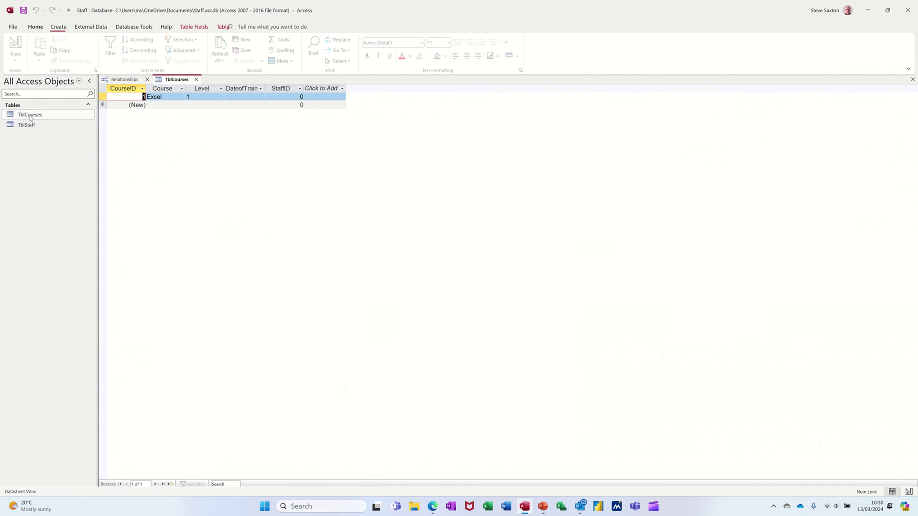
{"action": "left_click", "coordinate": [101, 96]}
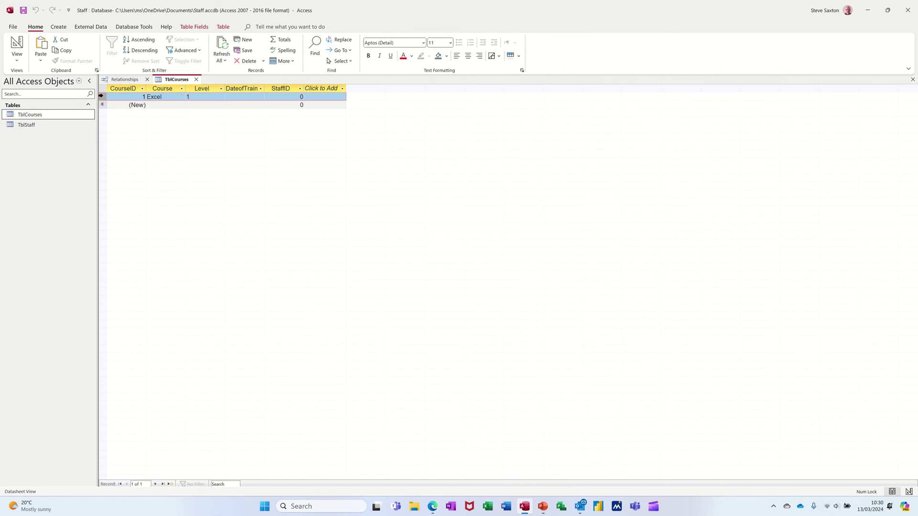
{"action": "key", "text": "Delete"}
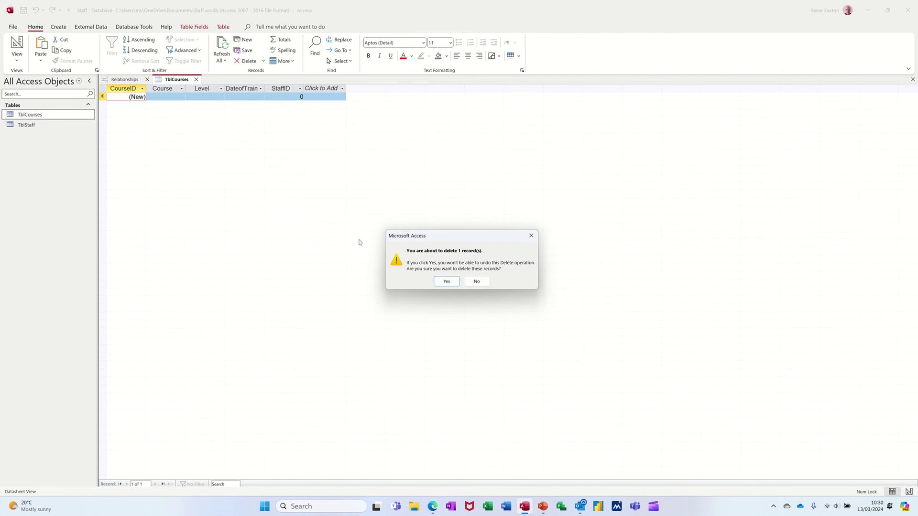
{"action": "key", "text": "Return"}
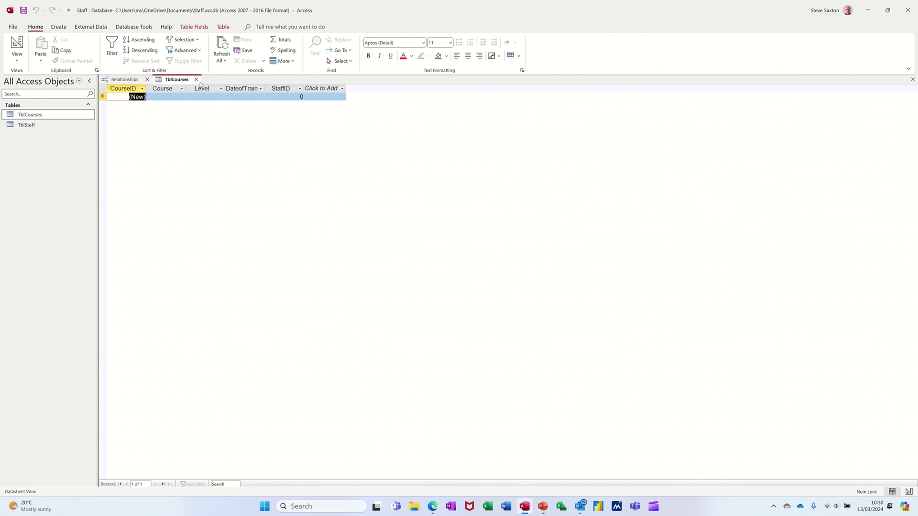
{"action": "left_click", "coordinate": [196, 80]}
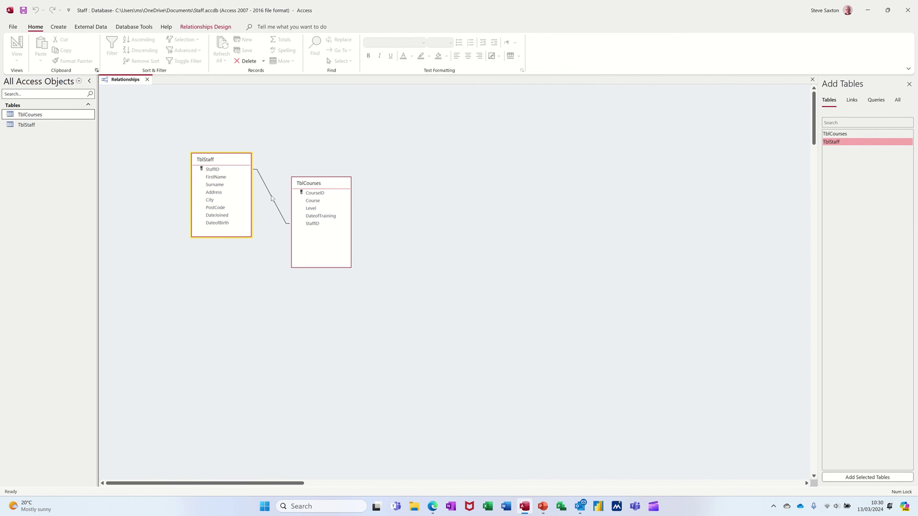
- Turn on Enforce Referential Integrity for the StaffID link between TblStaff and TblCourses, then recheck it
{"action": "double_click", "coordinate": [271, 198]}
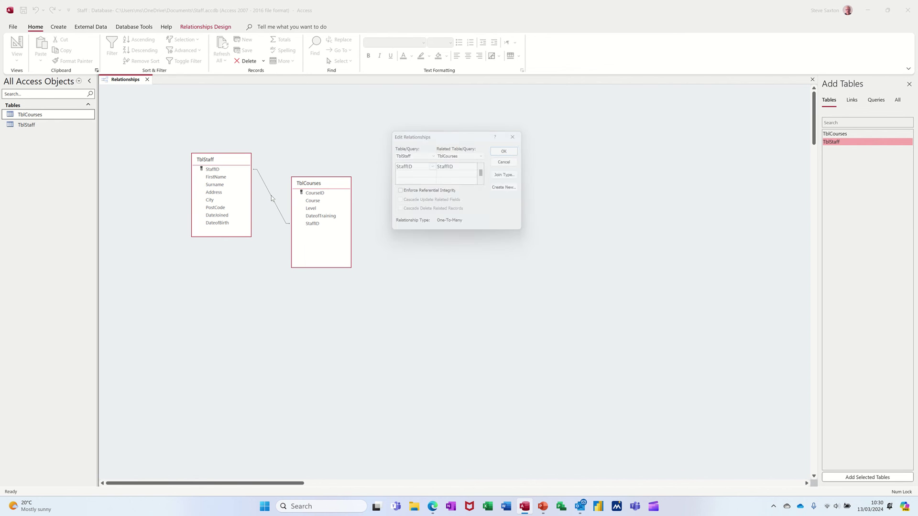
{"action": "left_click", "coordinate": [398, 193]}
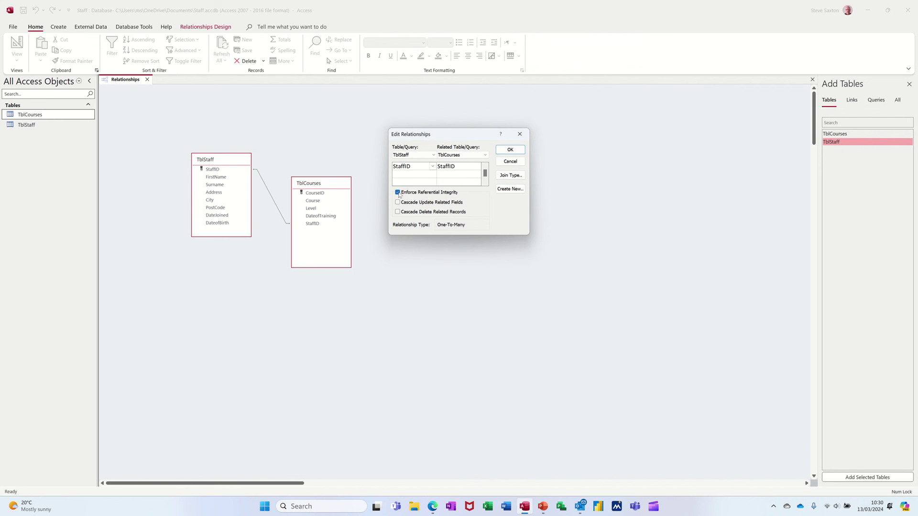
{"action": "left_click", "coordinate": [505, 151]}
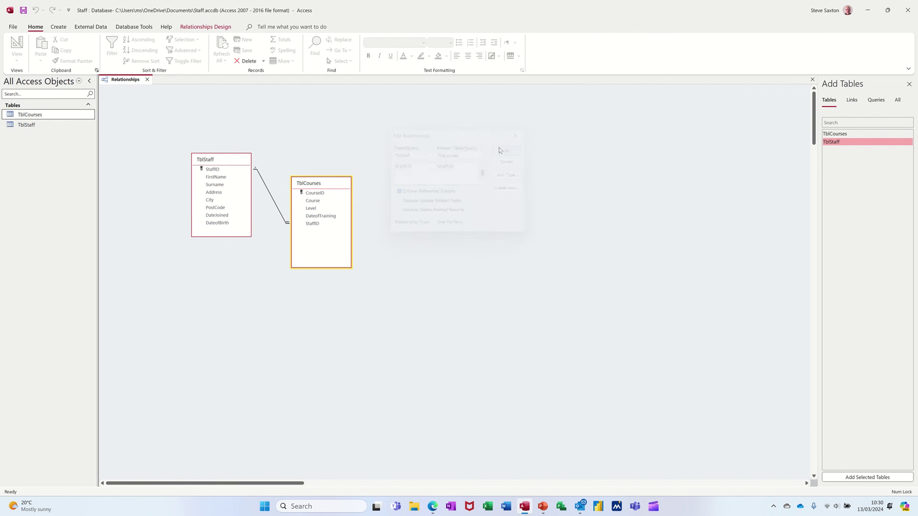
{"action": "double_click", "coordinate": [277, 210]}
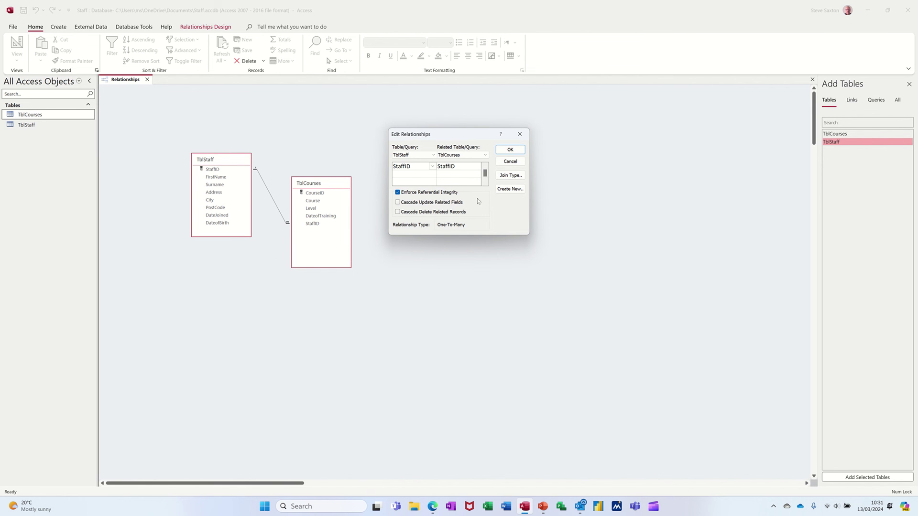
{"action": "left_click", "coordinate": [504, 150]}
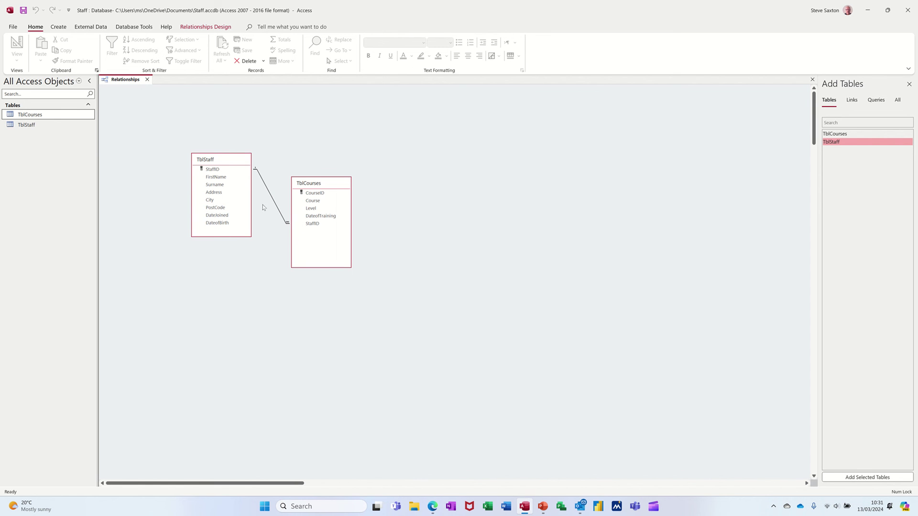
- Close the Relationships layout and open TblCourses in Design View
{"action": "left_click", "coordinate": [147, 80]}
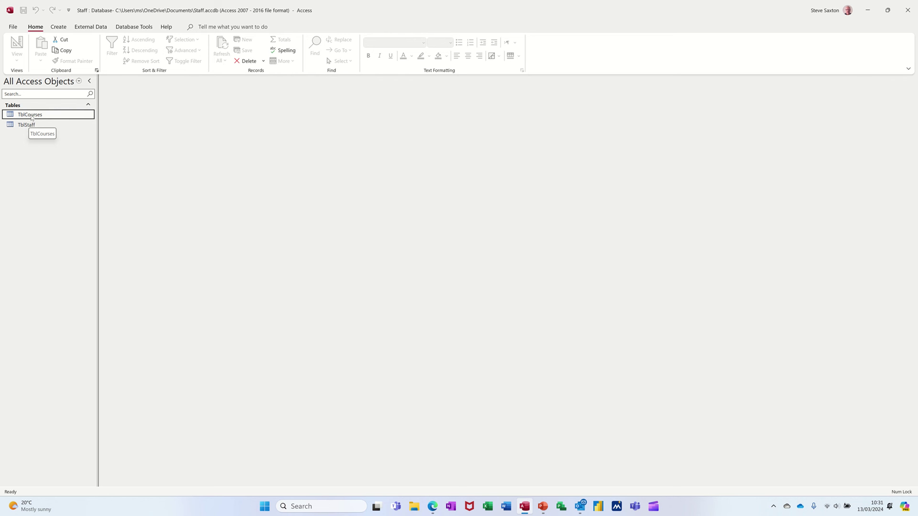
{"action": "right_click", "coordinate": [39, 116]}
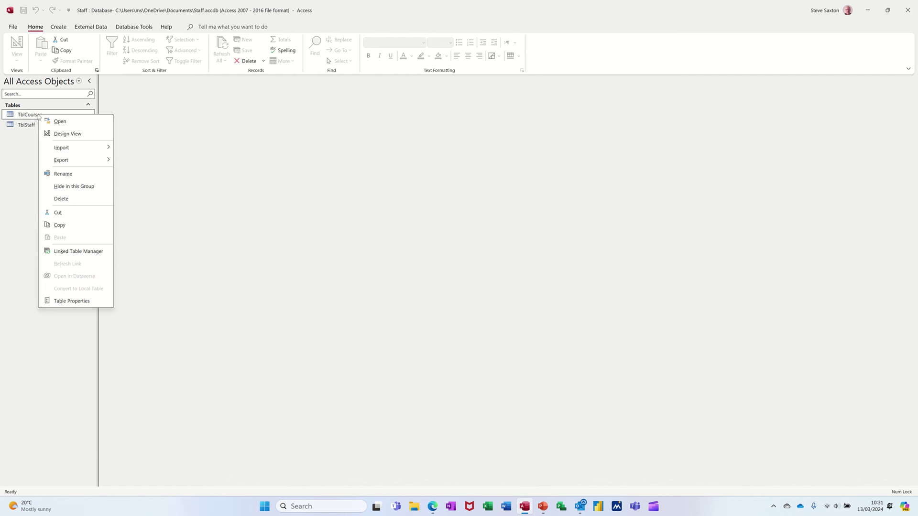
{"action": "left_click", "coordinate": [77, 134]}
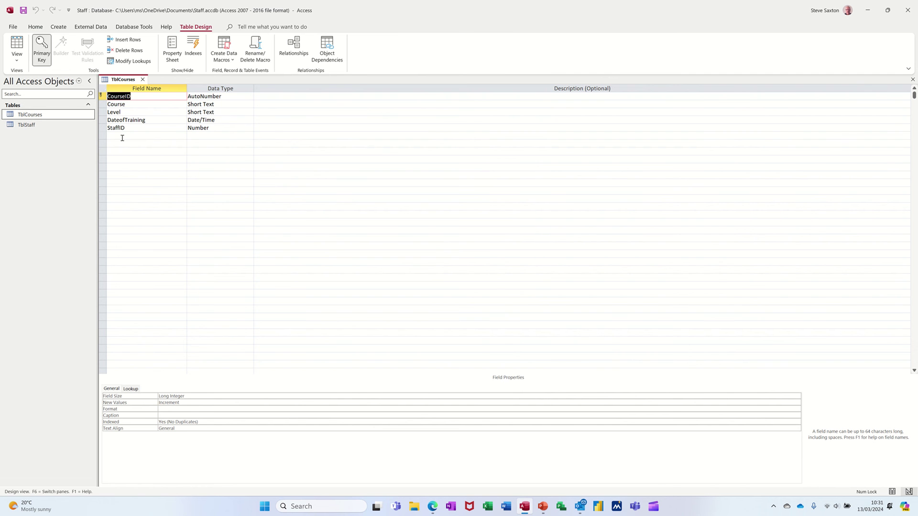
- Inspect the StaffID field's properties and its datasheet cell, then return to Design View
{"action": "left_click", "coordinate": [140, 128]}
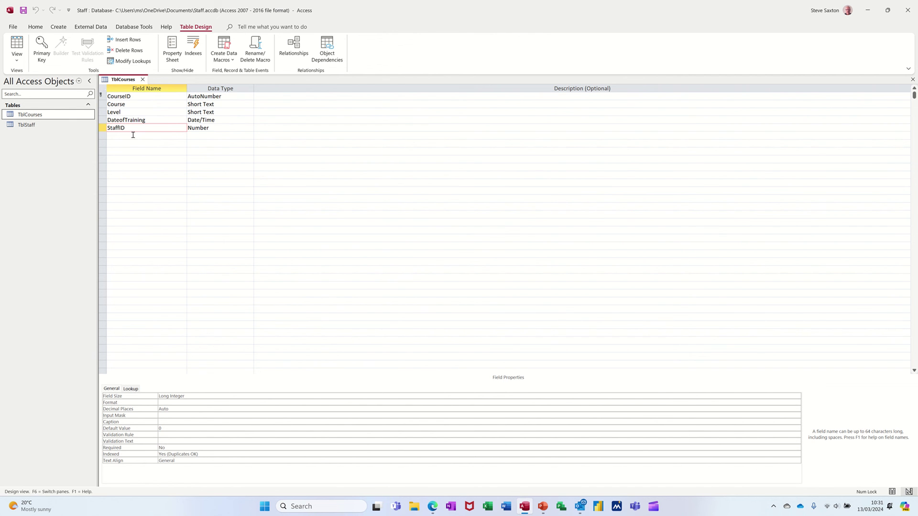
{"action": "left_click", "coordinate": [16, 47]}
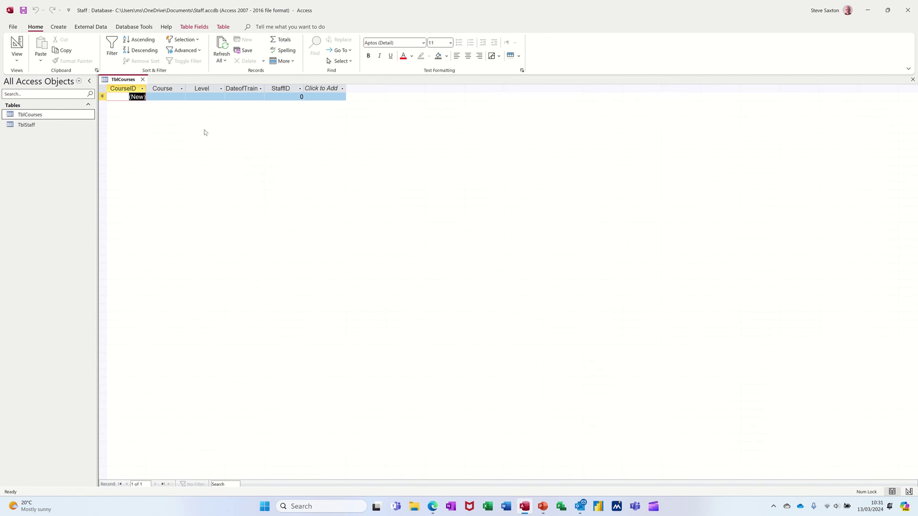
{"action": "left_click", "coordinate": [299, 98]}
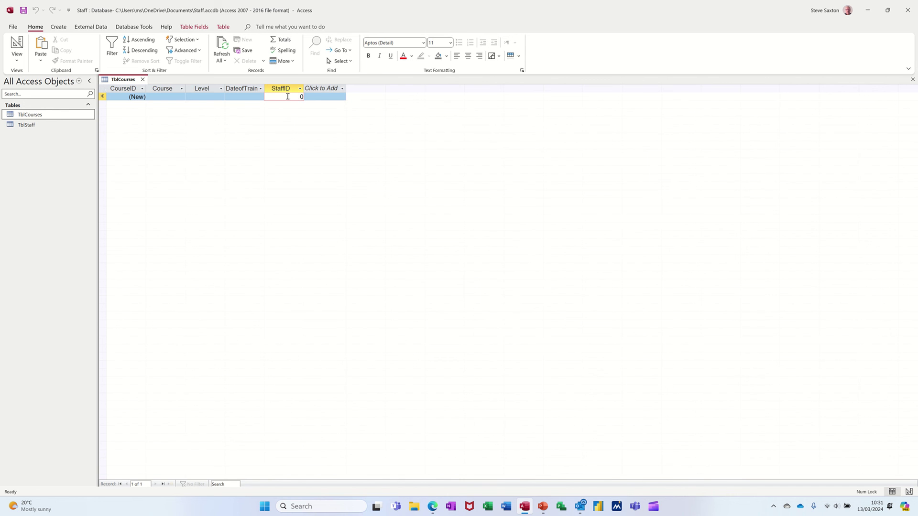
{"action": "left_click", "coordinate": [16, 48]}
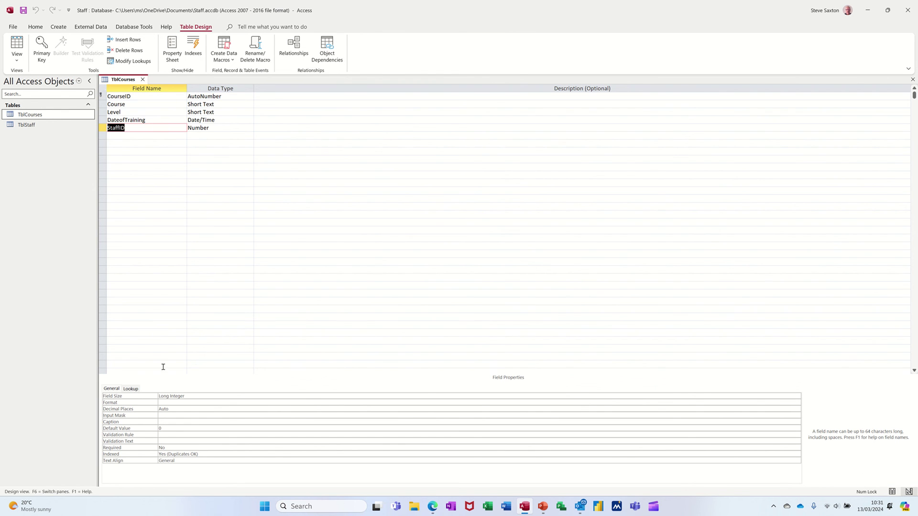
- Set StaffID's Display Control to Combo Box with Row Source TblStaff
{"action": "left_click", "coordinate": [130, 389]}
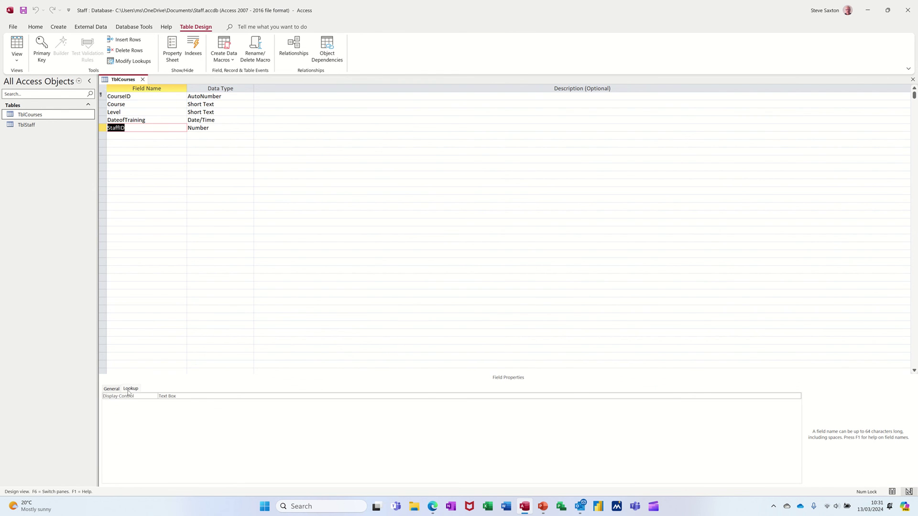
{"action": "left_click", "coordinate": [204, 396]}
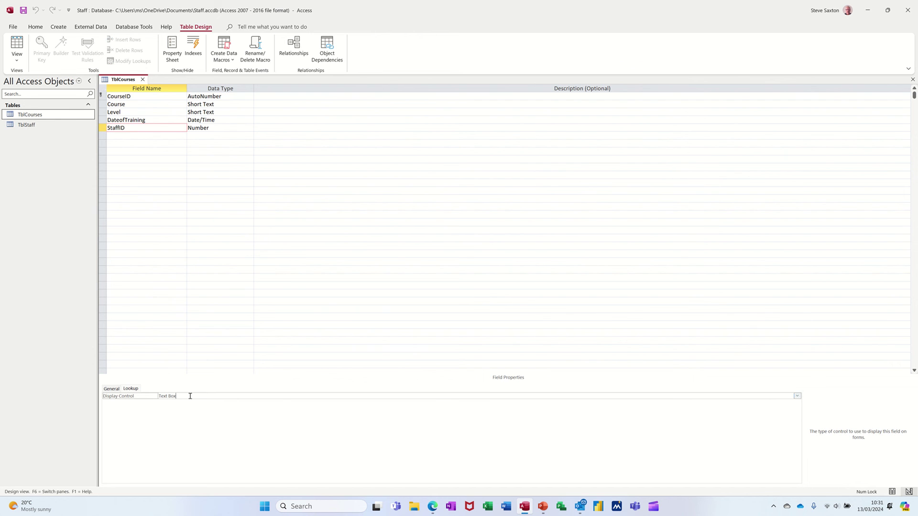
{"action": "left_click", "coordinate": [797, 396]}
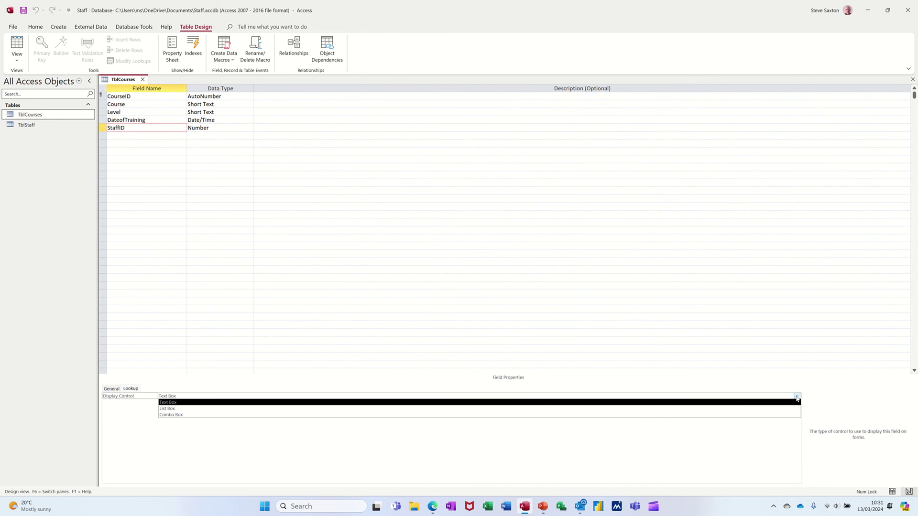
{"action": "left_click", "coordinate": [176, 415]}
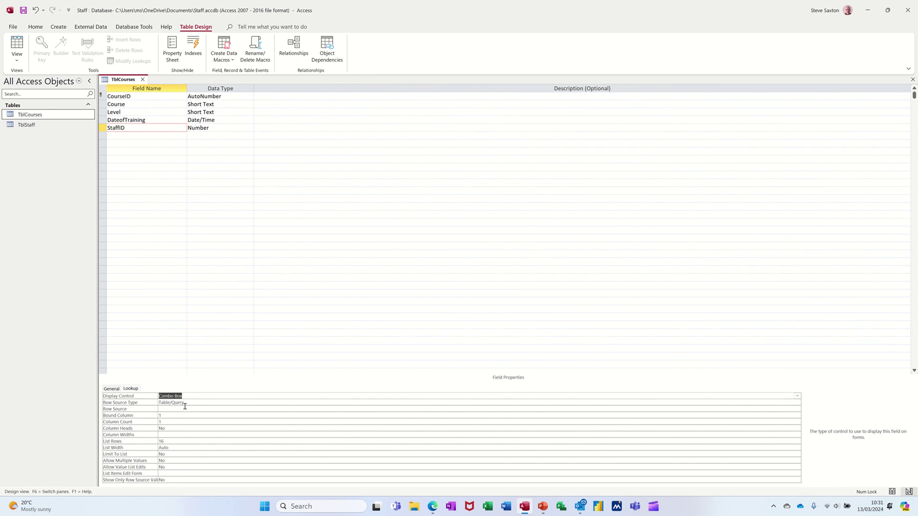
{"action": "left_click", "coordinate": [185, 408]}
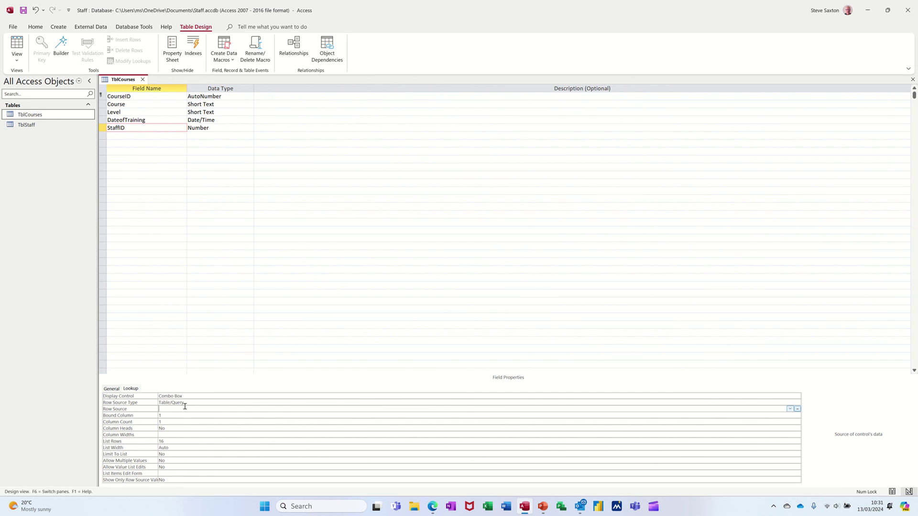
{"action": "left_click", "coordinate": [789, 410]}
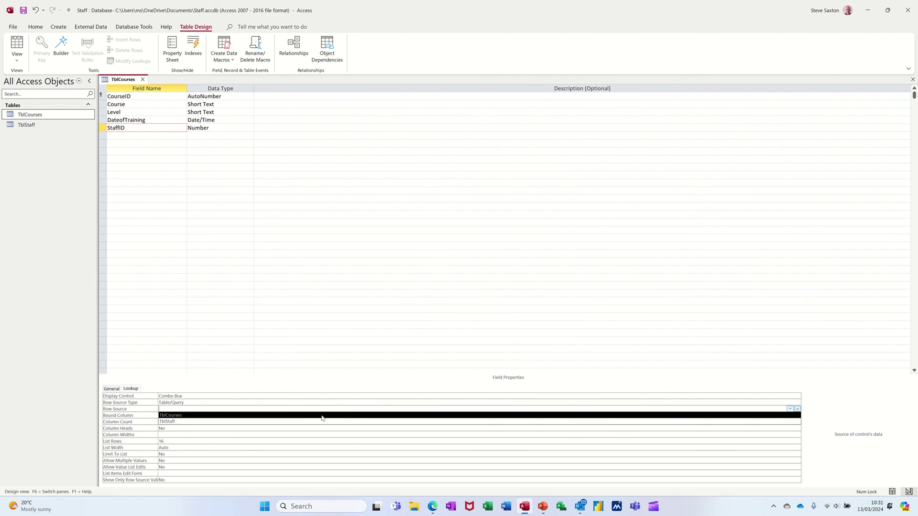
{"action": "left_click", "coordinate": [264, 423]}
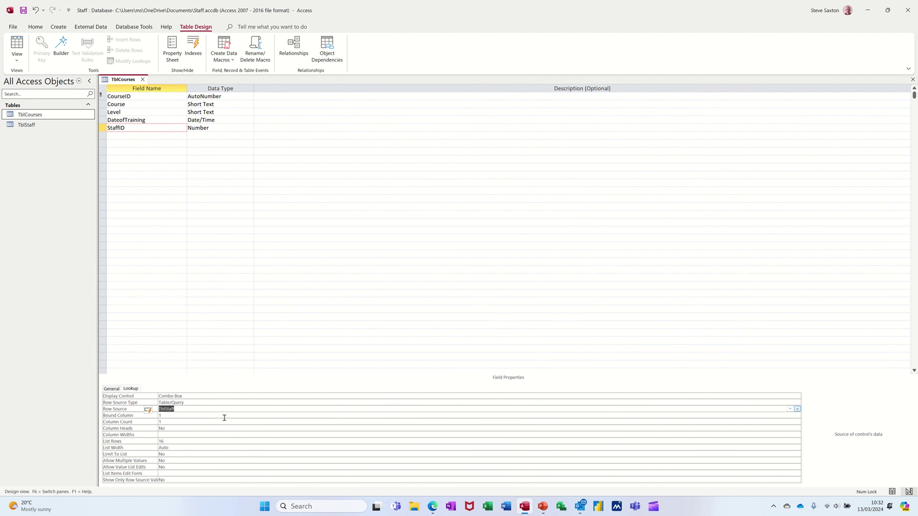
- Set StaffID's lookup to Column Count 4, Column Widths 2cm and List Width 10cm, and save
{"action": "left_click", "coordinate": [175, 422]}
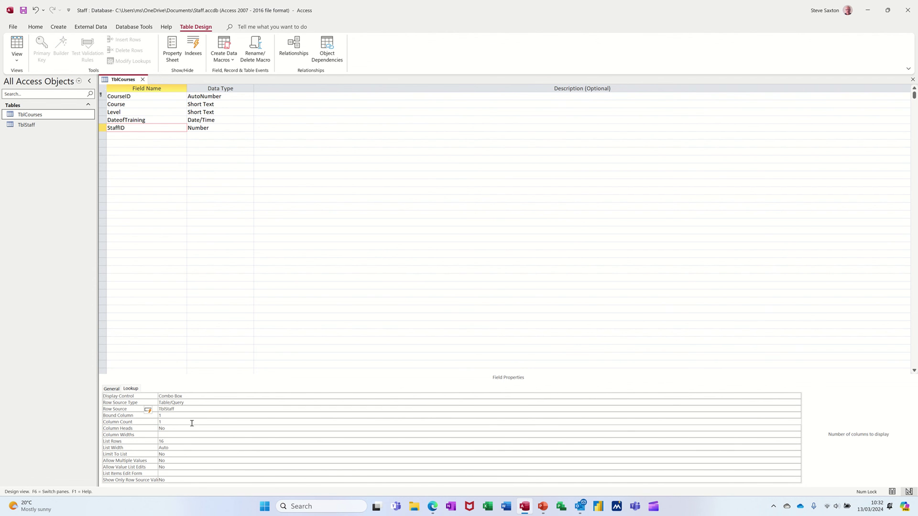
{"action": "key", "text": "BackSpace"}
{"action": "left_click", "coordinate": [175, 435]}
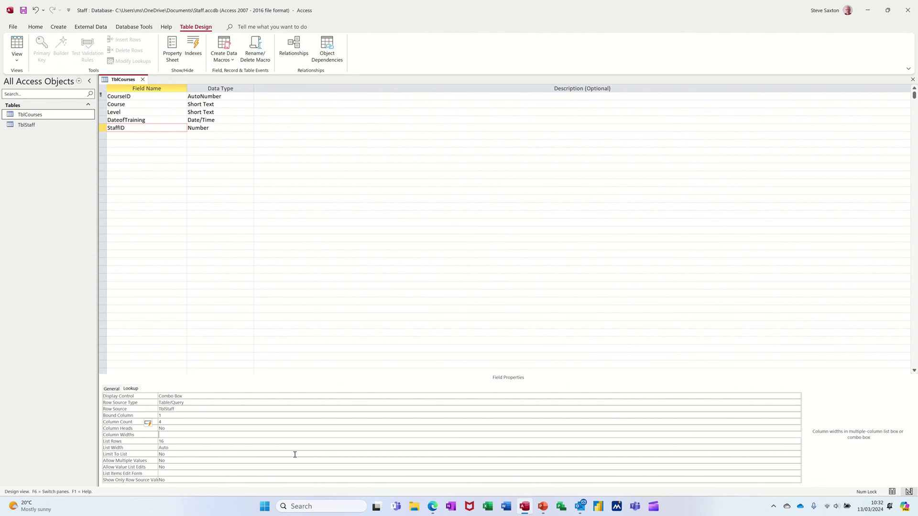
{"action": "type", "text": "2"}
{"action": "key", "text": "Return"}
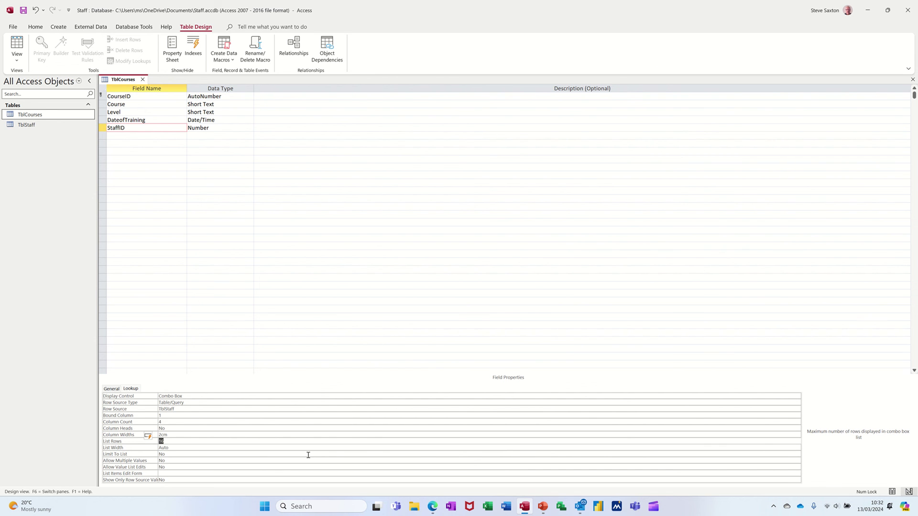
{"action": "key", "text": "Return"}
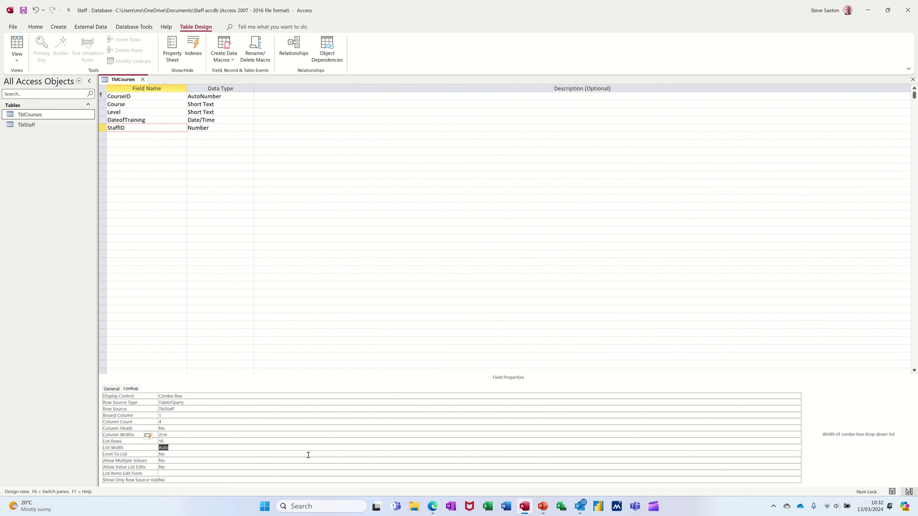
{"action": "type", "text": "10"}
{"action": "left_click", "coordinate": [240, 442]}
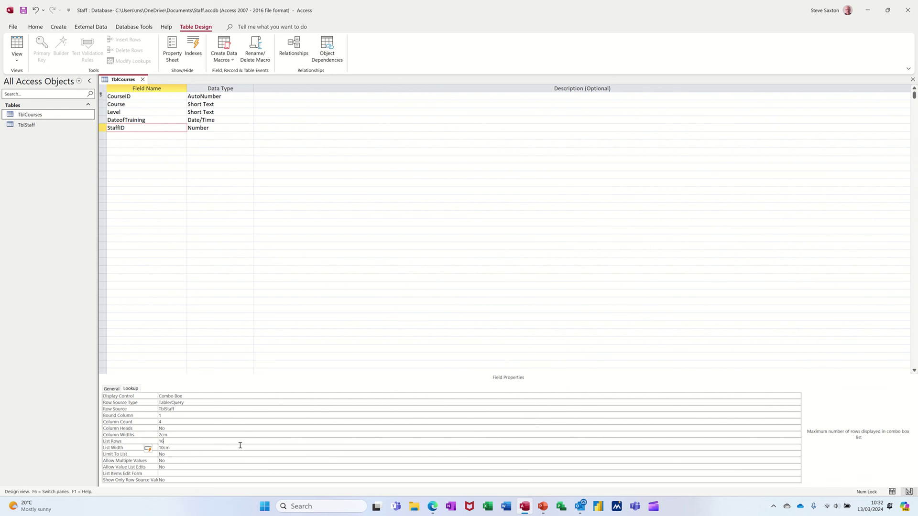
{"action": "left_click", "coordinate": [22, 10]}
- Check in Datasheet View that StaffID's dropdown lists the three staff members, then close TblCourses
{"action": "left_click", "coordinate": [17, 48]}
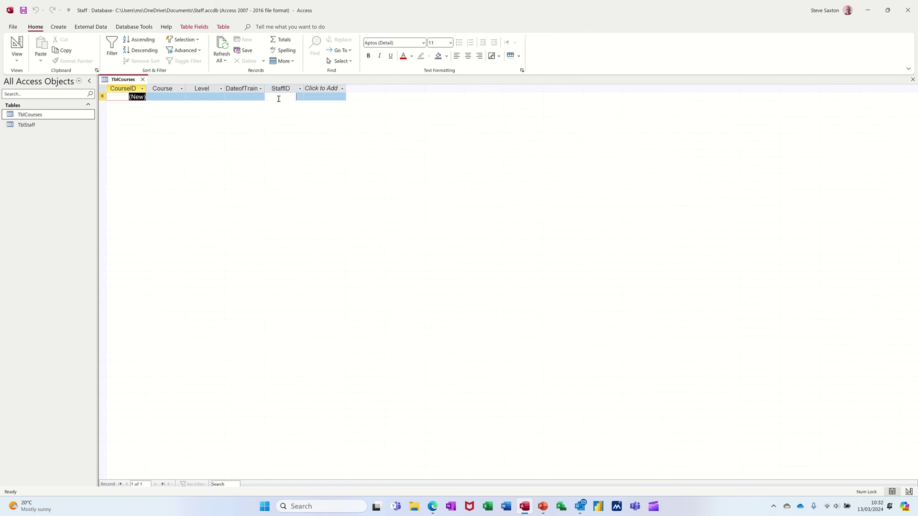
{"action": "left_click", "coordinate": [282, 97]}
{"action": "left_click", "coordinate": [299, 97]}
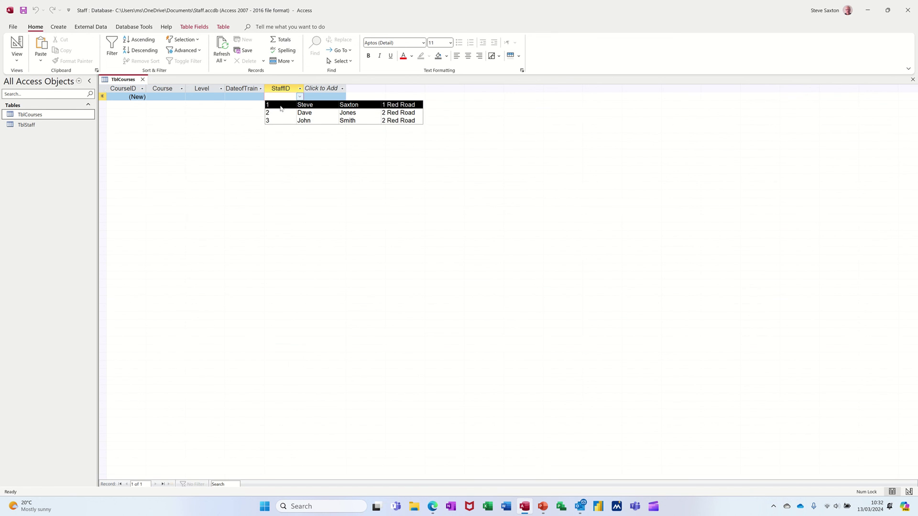
{"action": "left_click", "coordinate": [161, 95]}
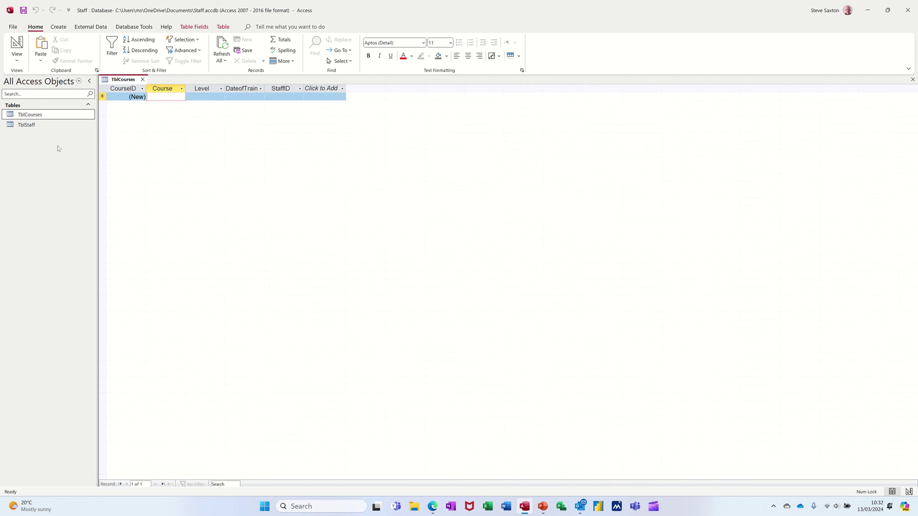
{"action": "left_click", "coordinate": [143, 80]}
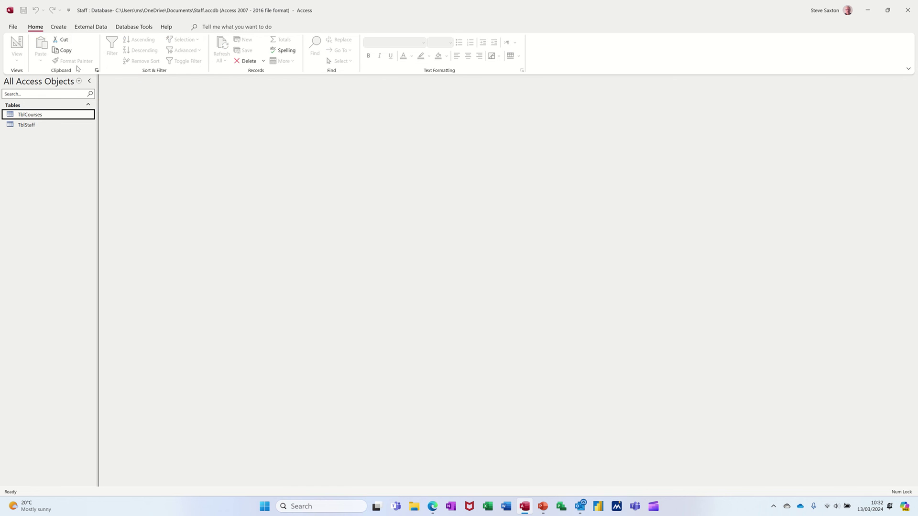
- Start a new table in Design View with a Short Text field named Course
{"action": "left_click", "coordinate": [57, 26]}
{"action": "left_click", "coordinate": [68, 48]}
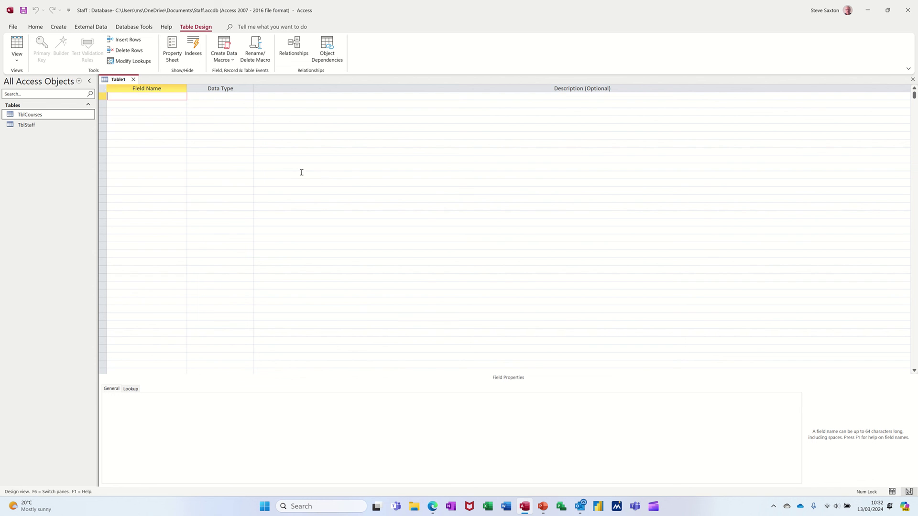
{"action": "type", "text": "Course"}
{"action": "key", "text": "Tab"}
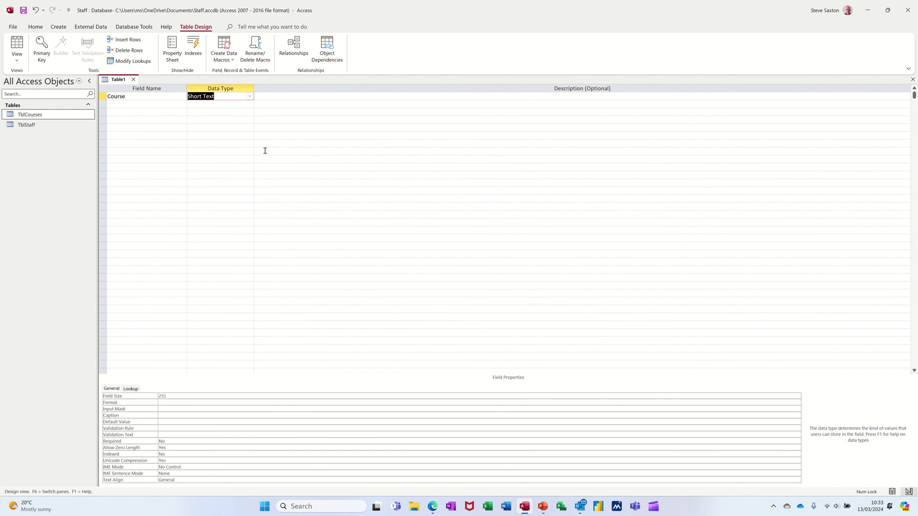
- Save the table as TblCoursesLU without a primary key
{"action": "left_click", "coordinate": [133, 79]}
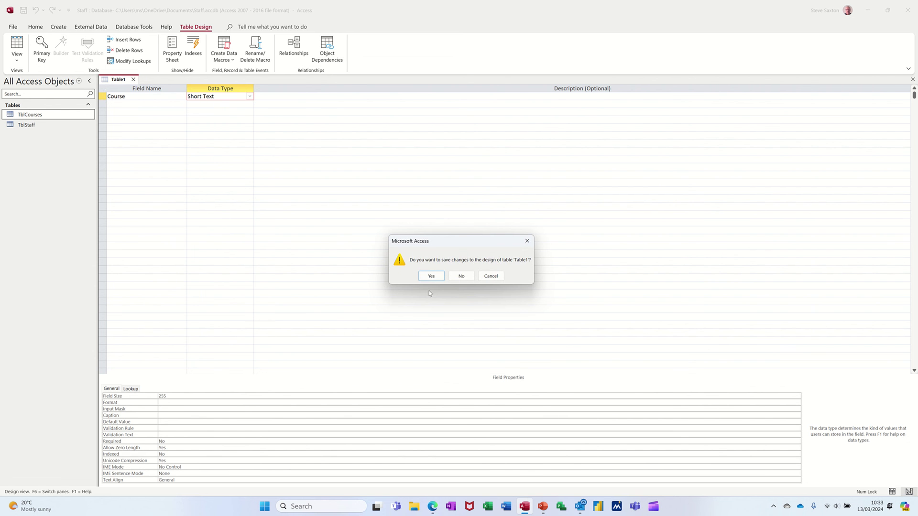
{"action": "left_click", "coordinate": [432, 277]}
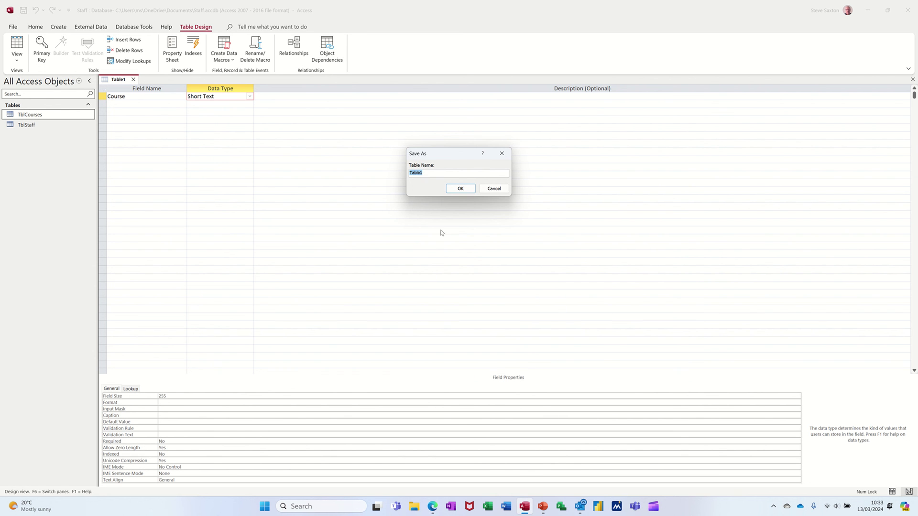
{"action": "type", "text": "T"}
{"action": "left_click", "coordinate": [460, 188]}
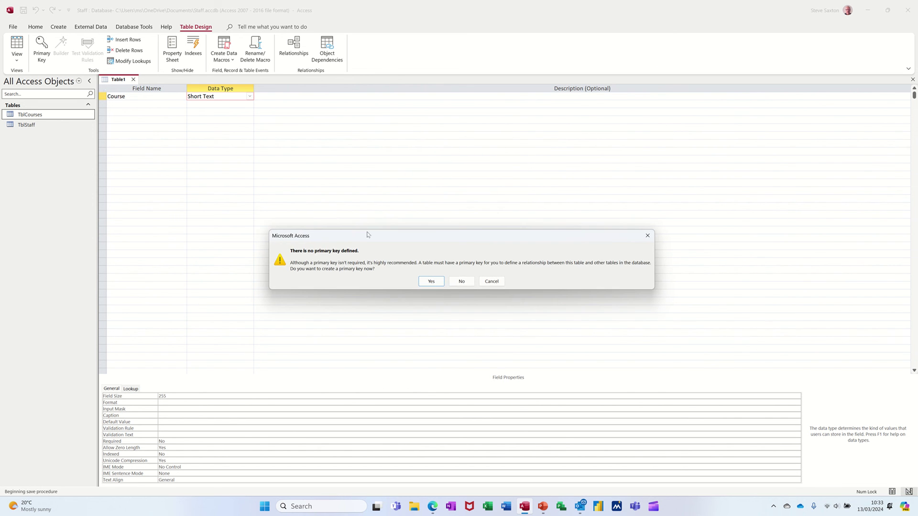
{"action": "left_click", "coordinate": [465, 286]}
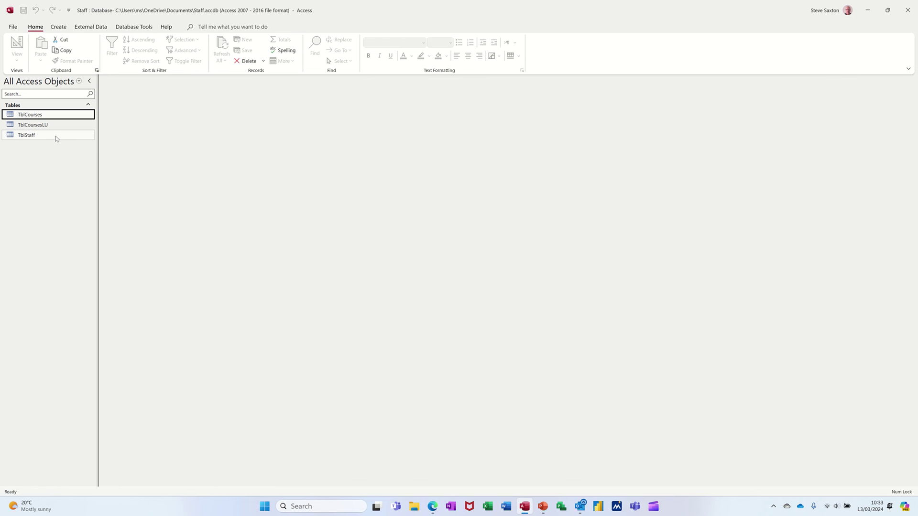
- Enter Excel, Word, Access, Outlook and PowerPoint as Course records in TblCoursesLU, then close it
{"action": "double_click", "coordinate": [47, 125]}
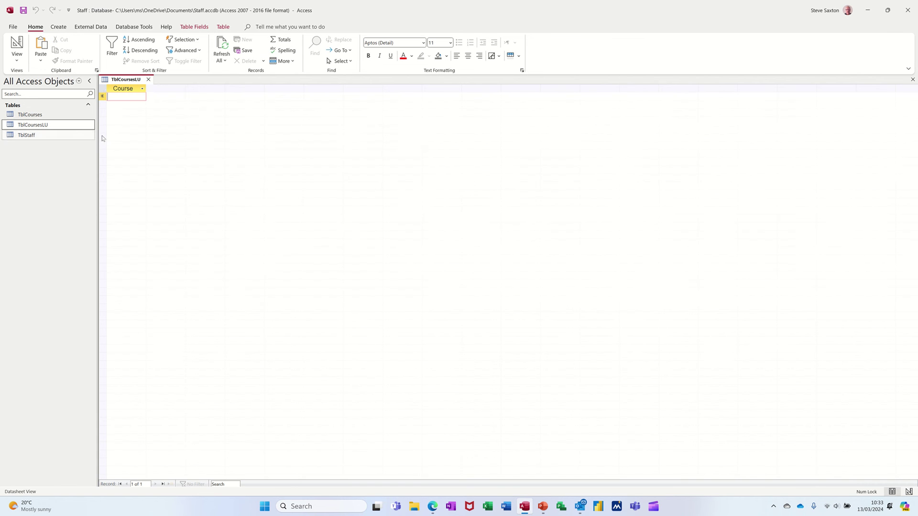
{"action": "type", "text": "E"}
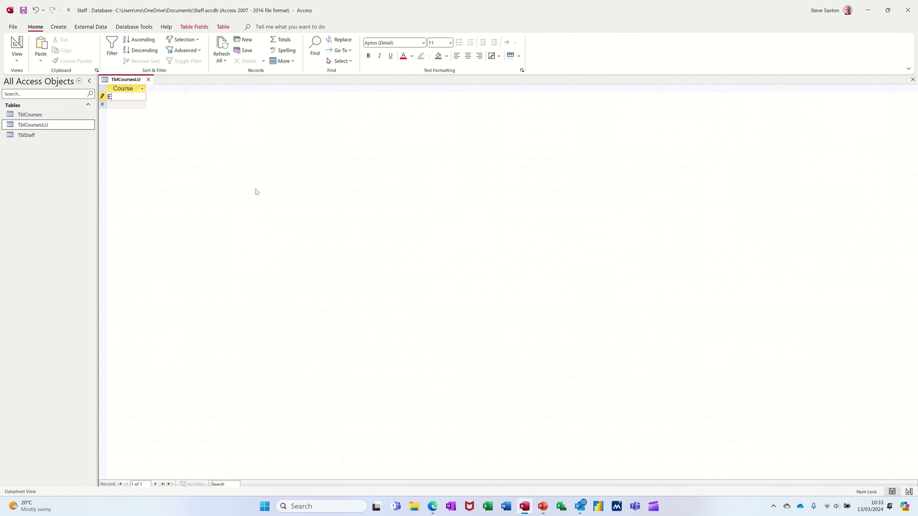
{"action": "type", "text": "xcel"}
{"action": "key", "text": "Return"}
{"action": "type", "text": "Word"}
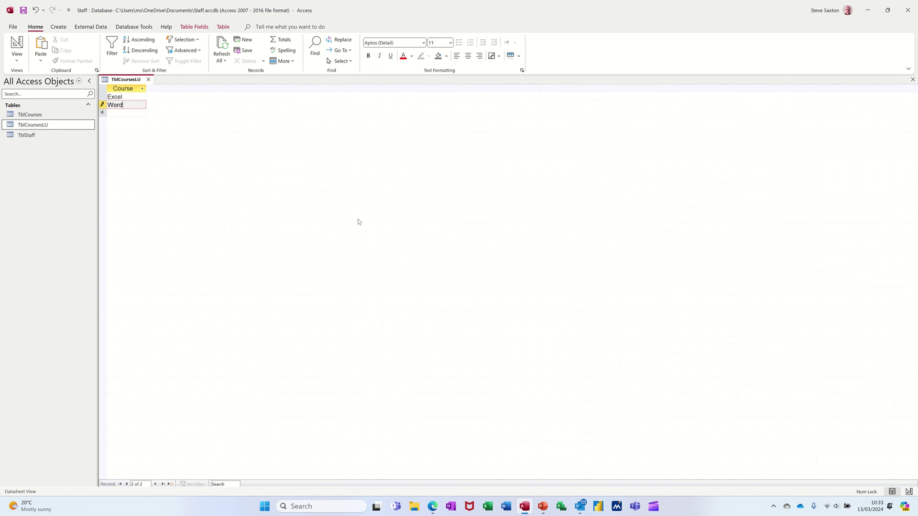
{"action": "key", "text": "Return"}
{"action": "type", "text": "Access"}
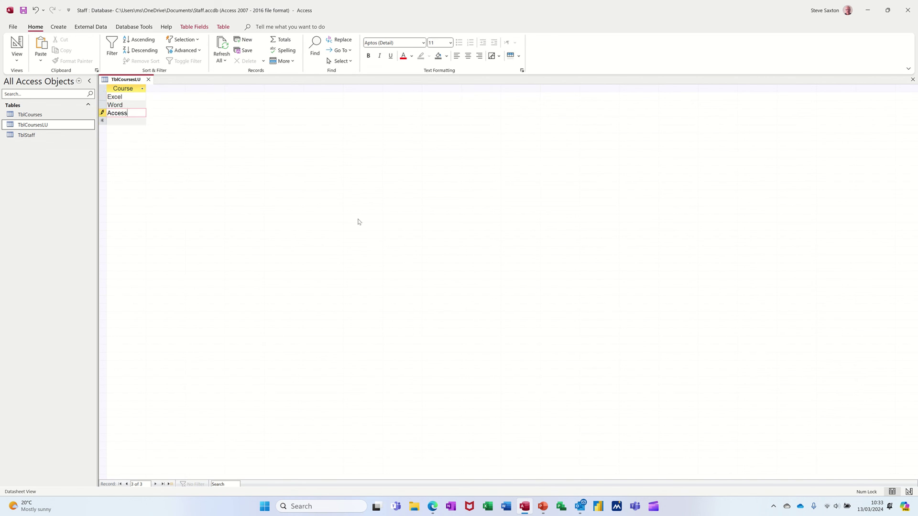
{"action": "key", "text": "Return"}
{"action": "type", "text": "Outlook"}
{"action": "key", "text": "Return"}
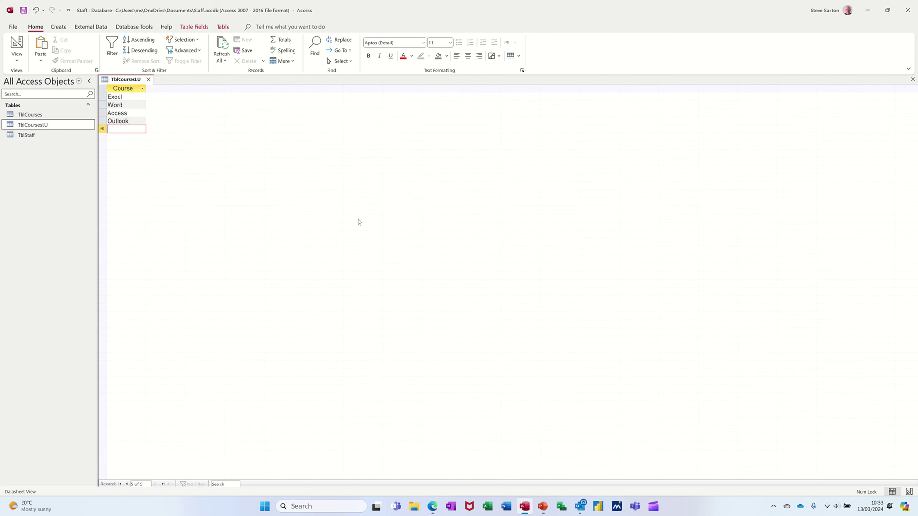
{"action": "type", "text": "PowerPoint"}
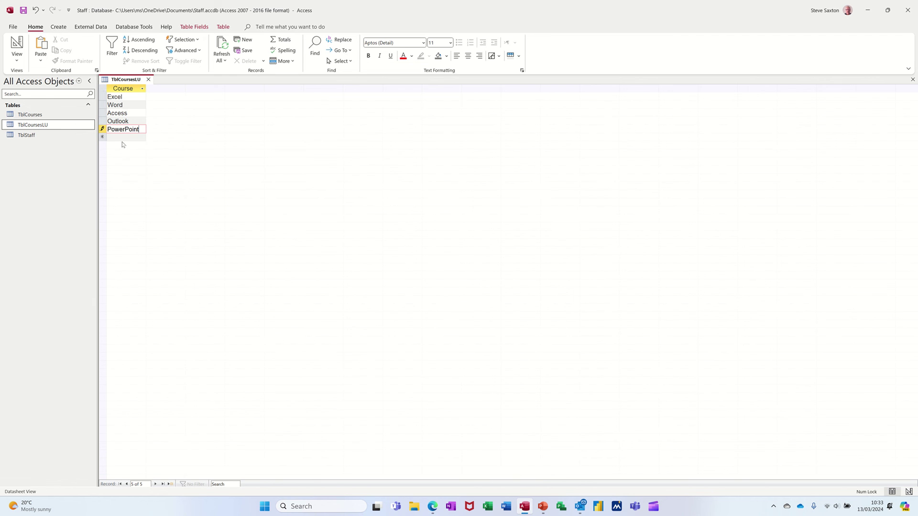
{"action": "left_click", "coordinate": [148, 80]}
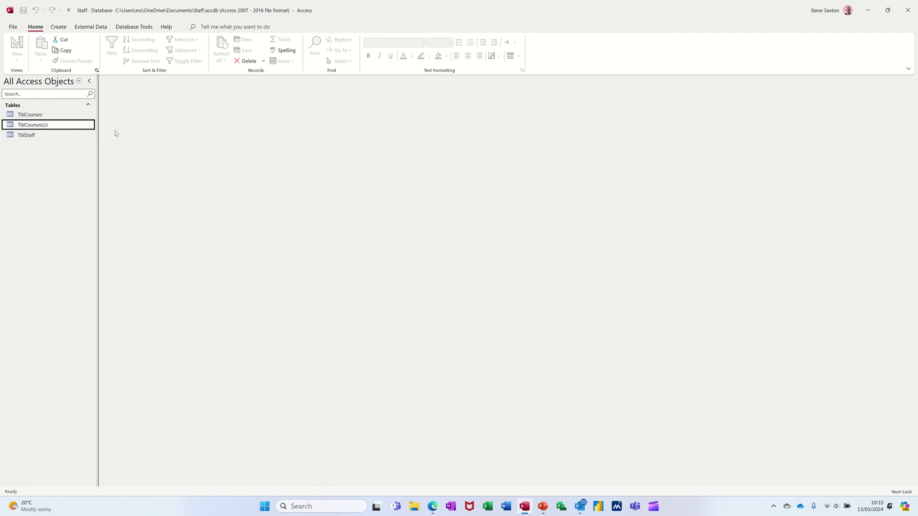
- Open TblCourses in Design View and select the Course field
{"action": "left_click", "coordinate": [42, 117]}
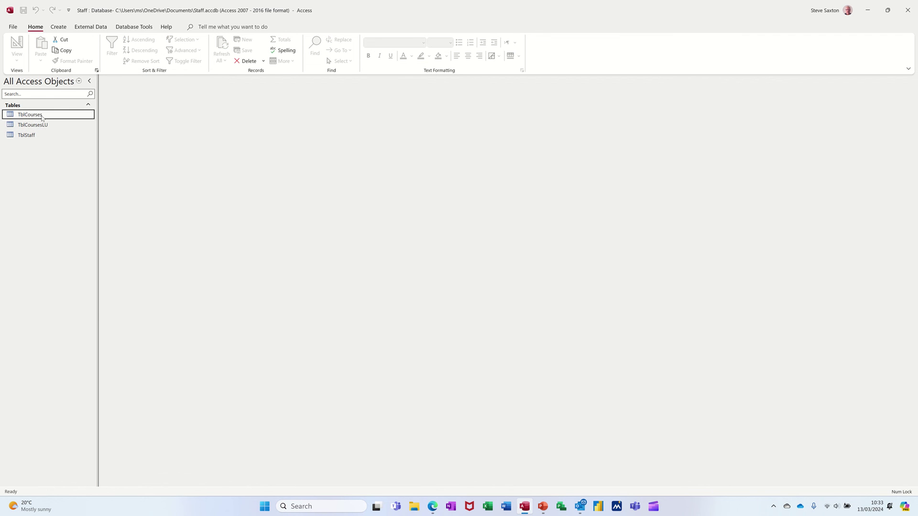
{"action": "right_click", "coordinate": [42, 117]}
{"action": "left_click", "coordinate": [54, 135]}
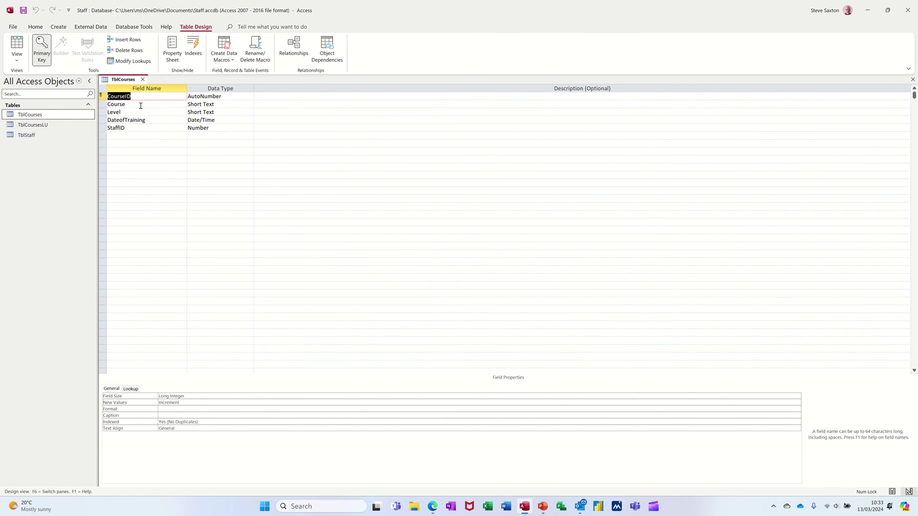
{"action": "left_click", "coordinate": [141, 106]}
- Make Course a Combo Box with Row Source TblCoursesLU and save the design
{"action": "left_click", "coordinate": [131, 390]}
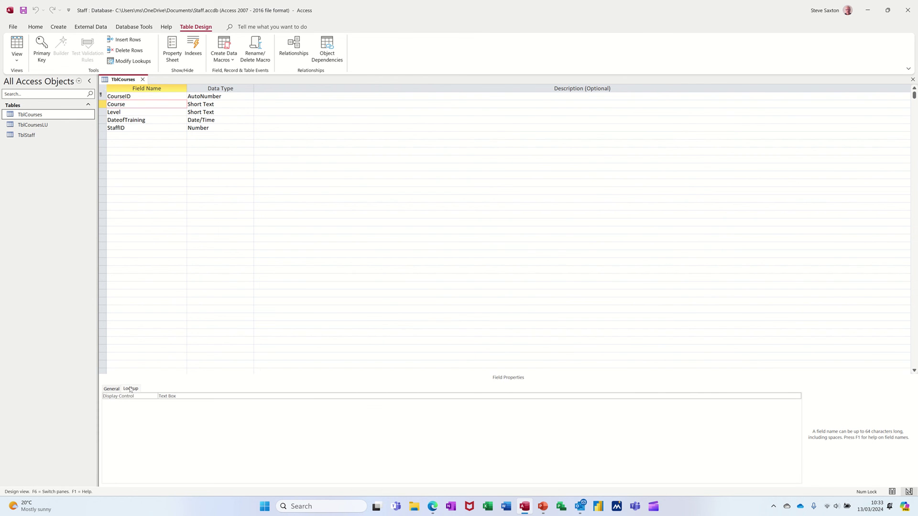
{"action": "left_click", "coordinate": [793, 398]}
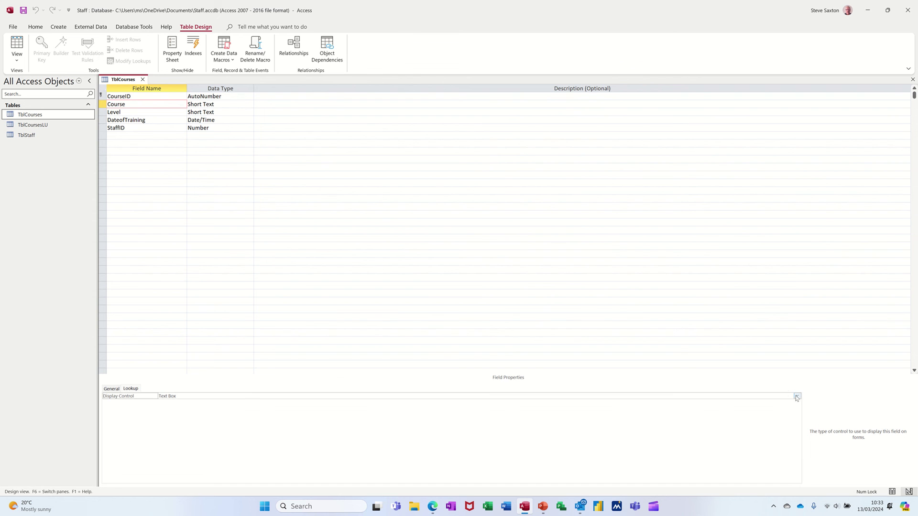
{"action": "left_click", "coordinate": [797, 396]}
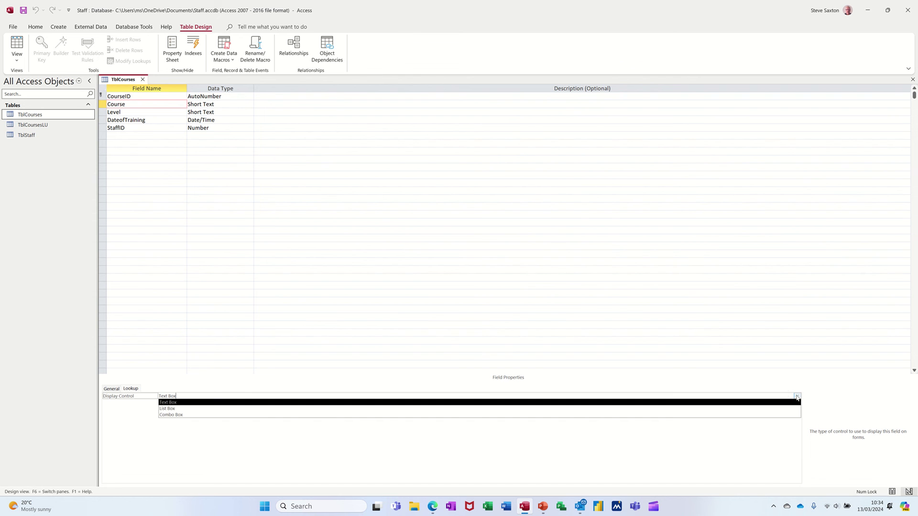
{"action": "left_click", "coordinate": [187, 415]}
{"action": "left_click", "coordinate": [182, 408]}
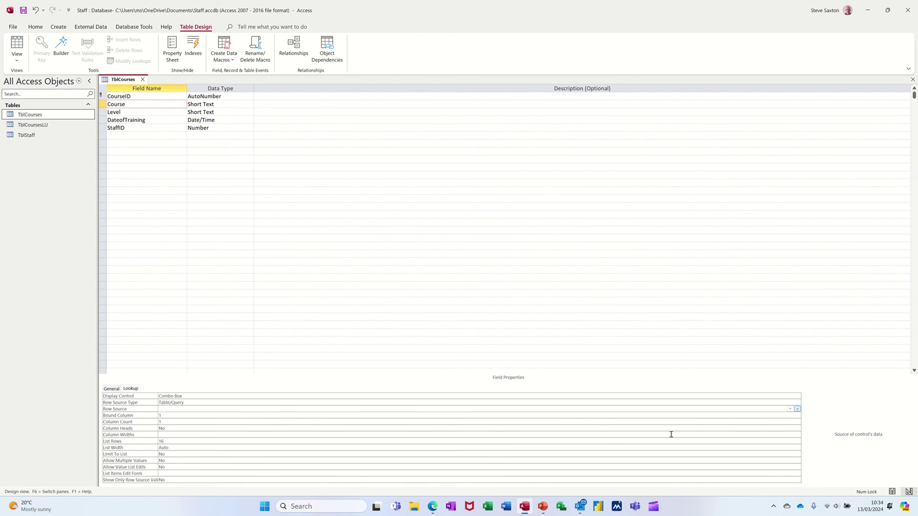
{"action": "left_click", "coordinate": [790, 410]}
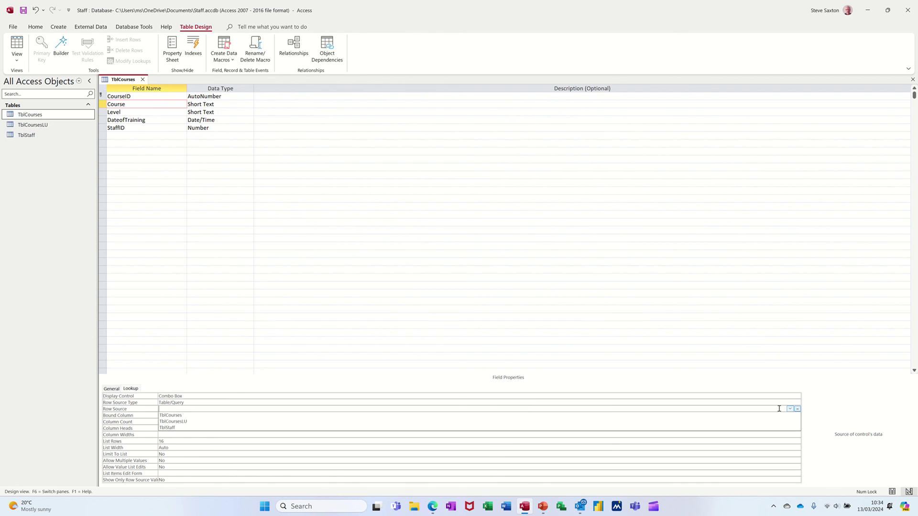
{"action": "left_click", "coordinate": [393, 421]}
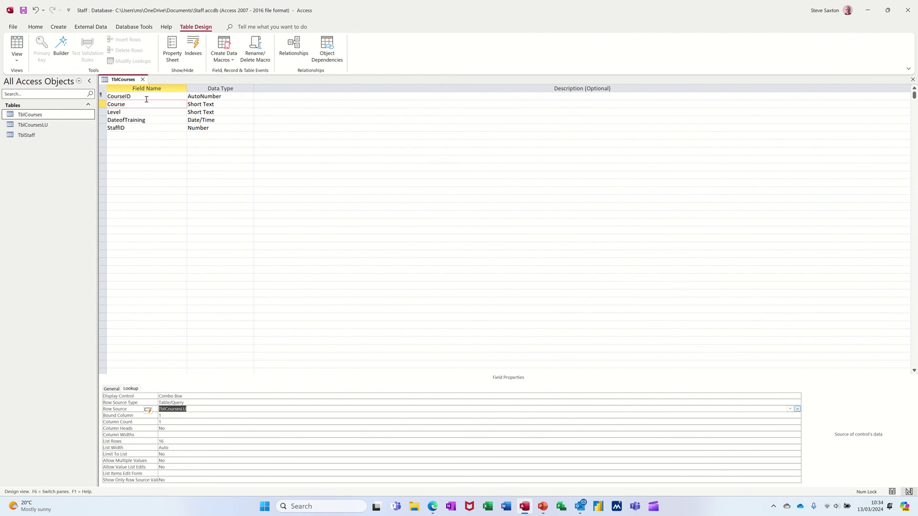
{"action": "left_click", "coordinate": [23, 10]}
- Add an Excel course record with level 1, today's date and staff ID 1
{"action": "left_click", "coordinate": [17, 45]}
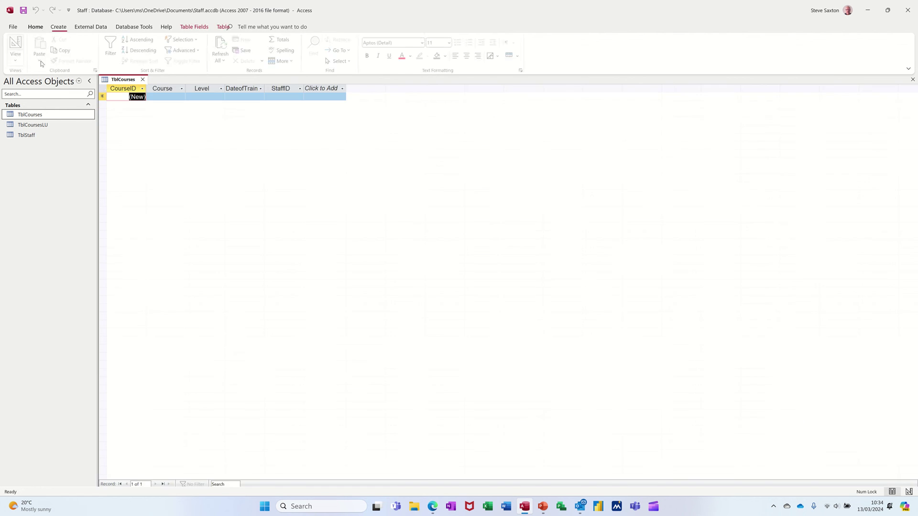
{"action": "left_click", "coordinate": [155, 97]}
{"action": "left_click", "coordinate": [182, 97]}
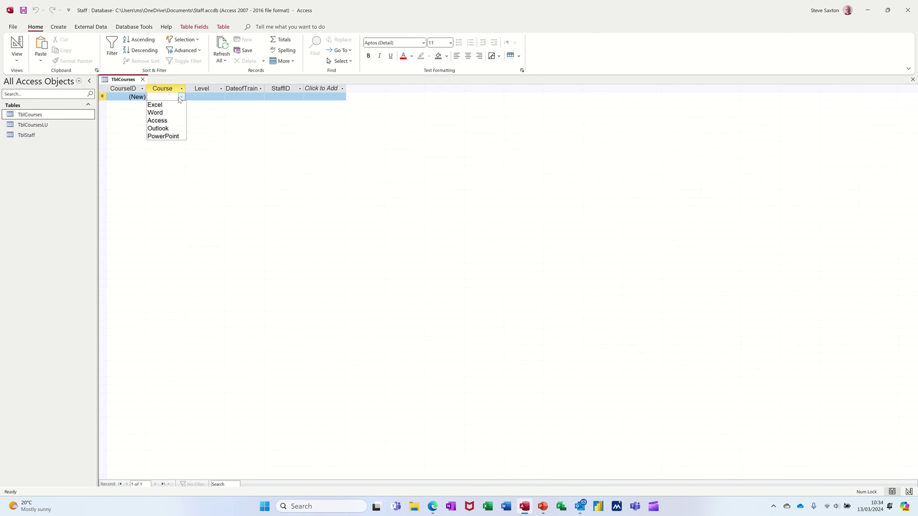
{"action": "left_click", "coordinate": [171, 105]}
{"action": "left_click", "coordinate": [204, 96]}
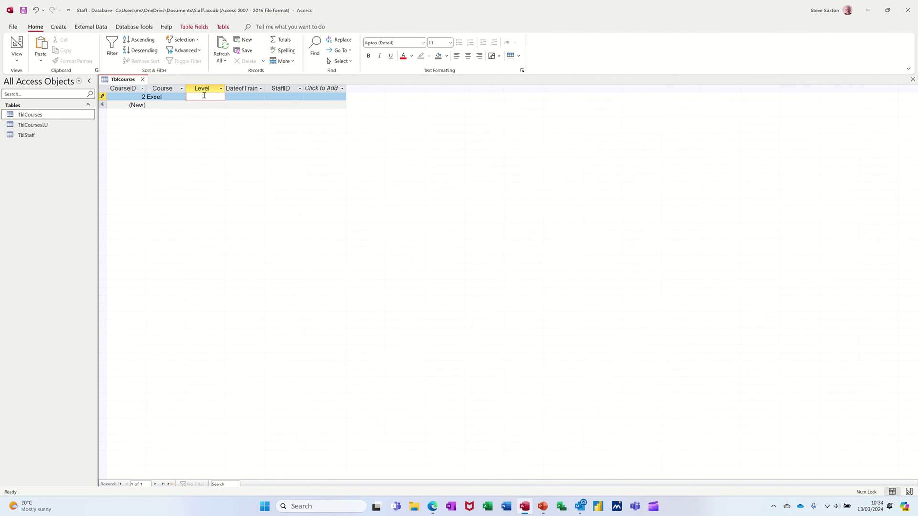
{"action": "type", "text": "1"}
{"action": "key", "text": "Tab"}
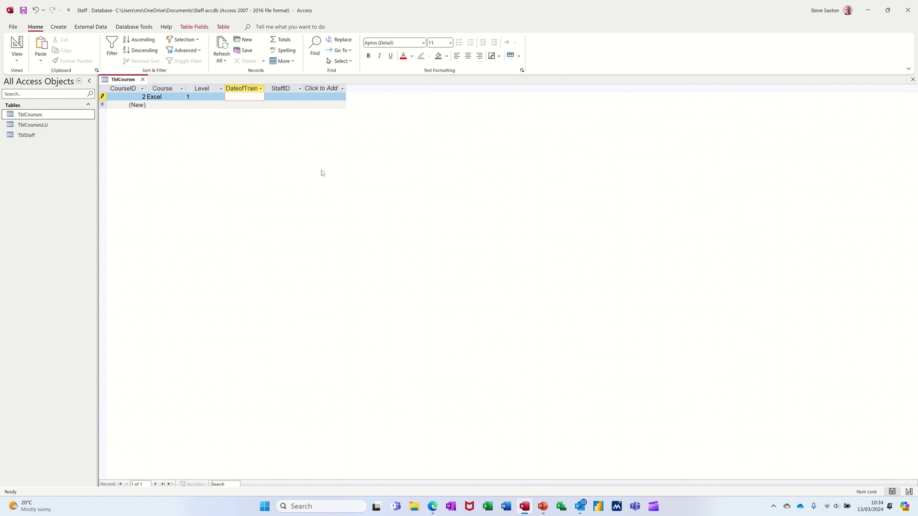
{"action": "key", "text": "ctrl+semicolon"}
{"action": "key", "text": "Tab"}
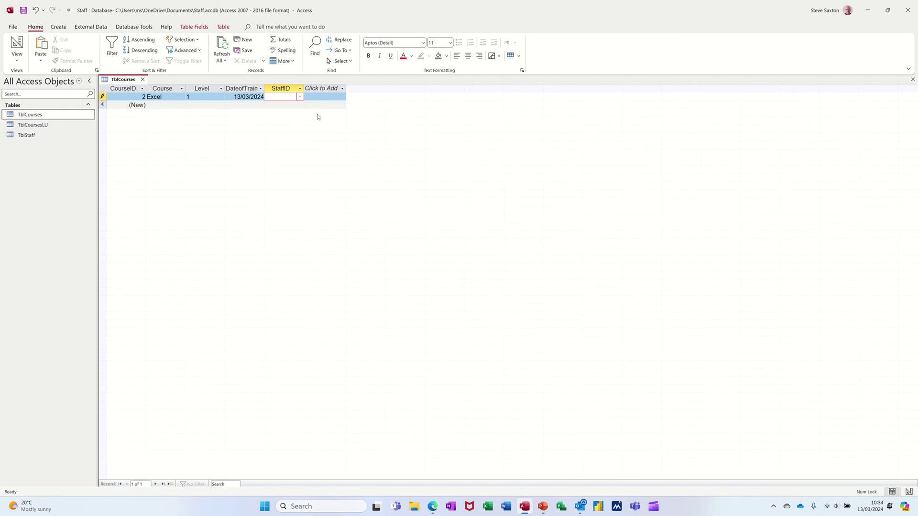
{"action": "left_click", "coordinate": [301, 97]}
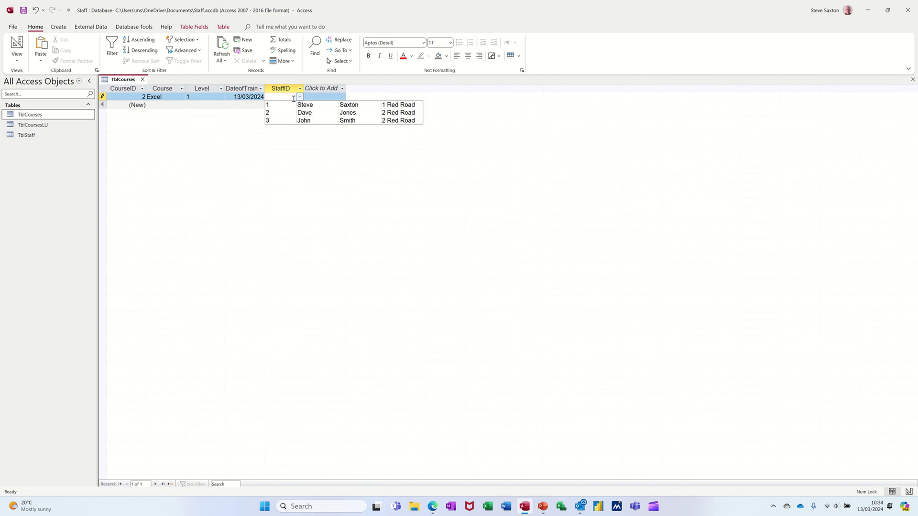
{"action": "left_click", "coordinate": [291, 104]}
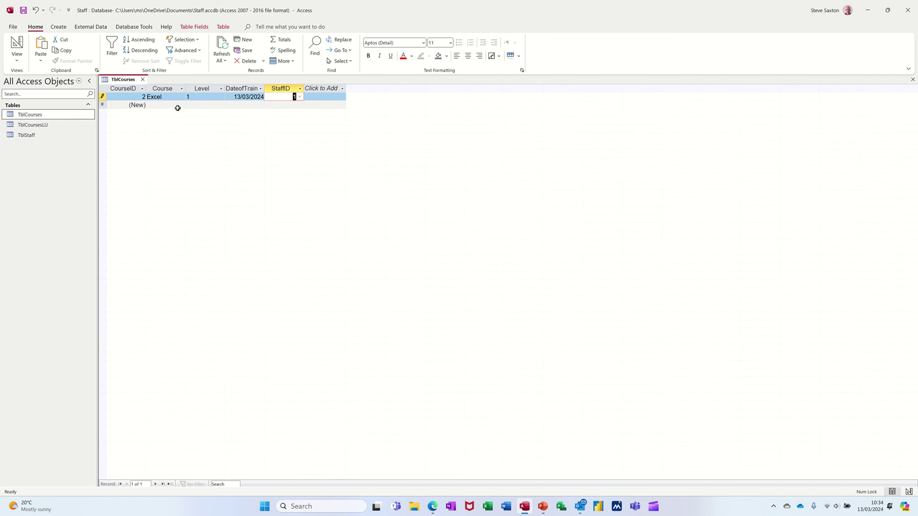
{"action": "key", "text": "Tab"}
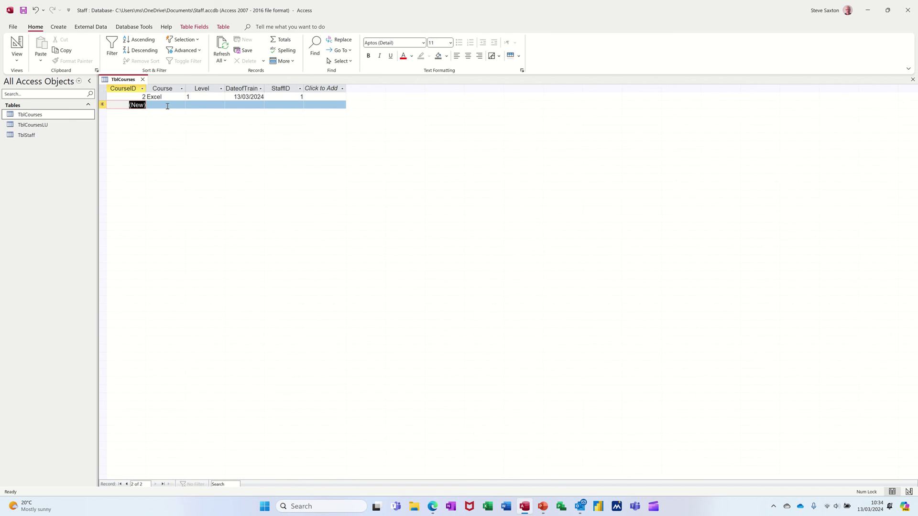
- Add an Access course record with level 2, date 21/02/2024 and staff ID 3
{"action": "left_click", "coordinate": [167, 105]}
{"action": "type", "text": "Access"}
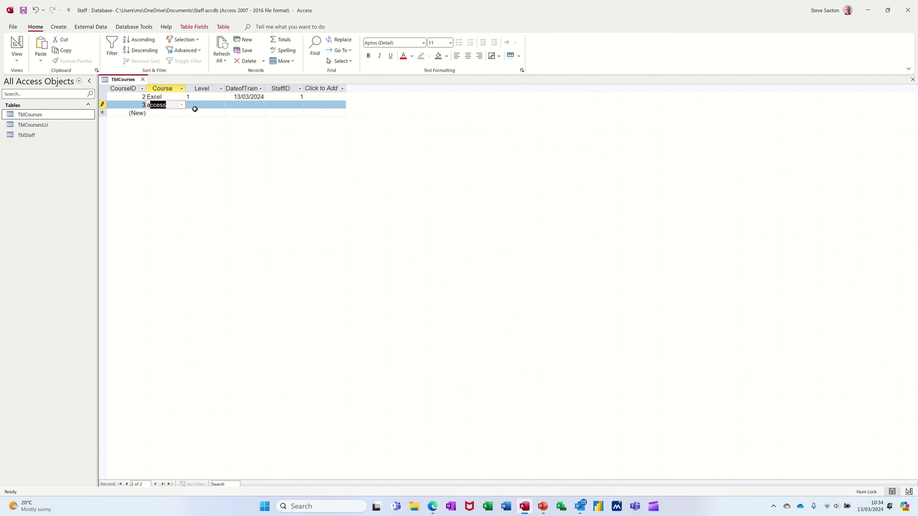
{"action": "left_click", "coordinate": [196, 106]}
{"action": "type", "text": "2"}
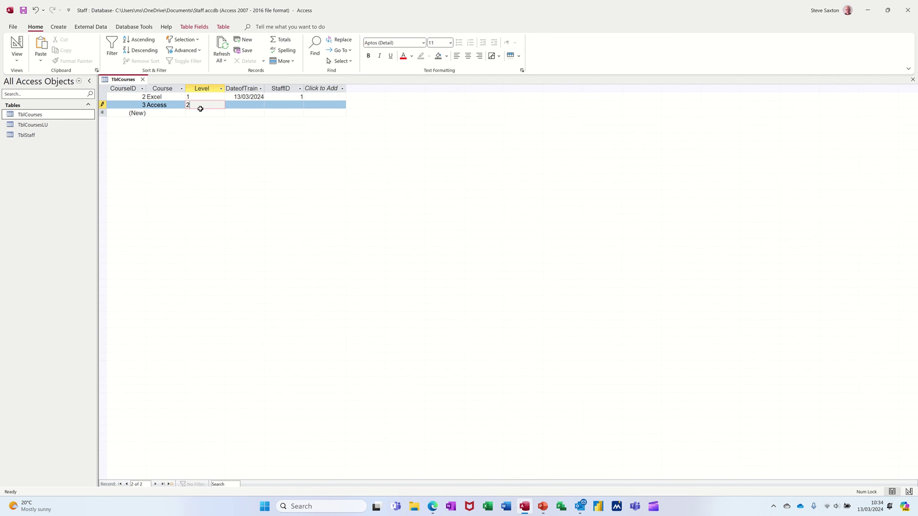
{"action": "key", "text": "Tab"}
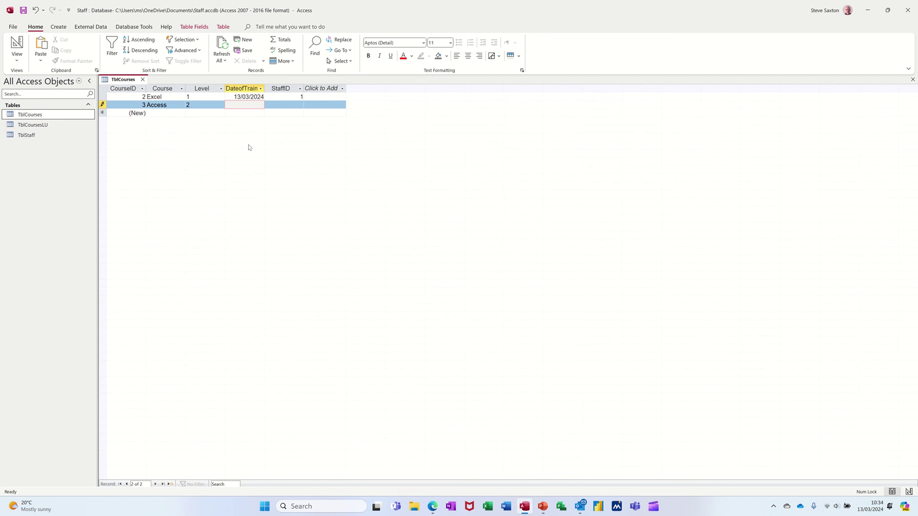
{"action": "type", "text": "21/02/2024"}
{"action": "key", "text": "Tab"}
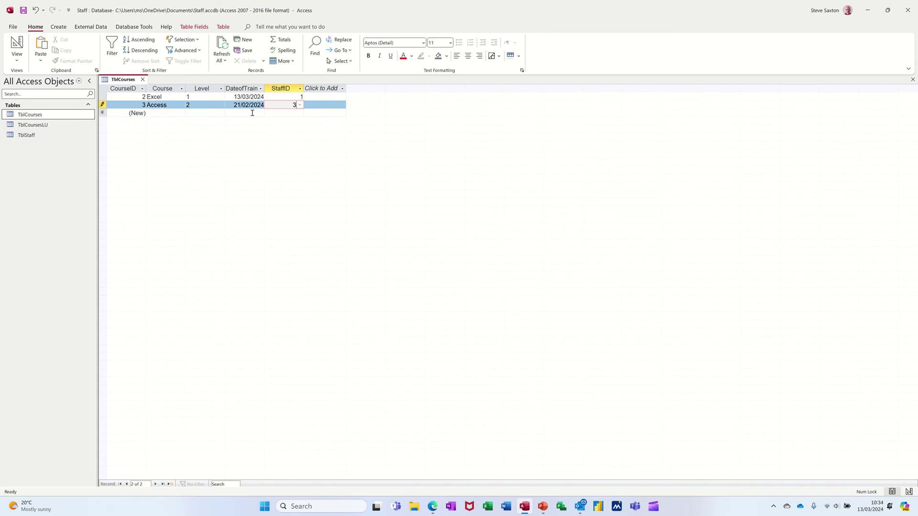
{"action": "left_click", "coordinate": [239, 105]}
{"action": "left_click", "coordinate": [297, 107]}
{"action": "left_click", "coordinate": [299, 105]}
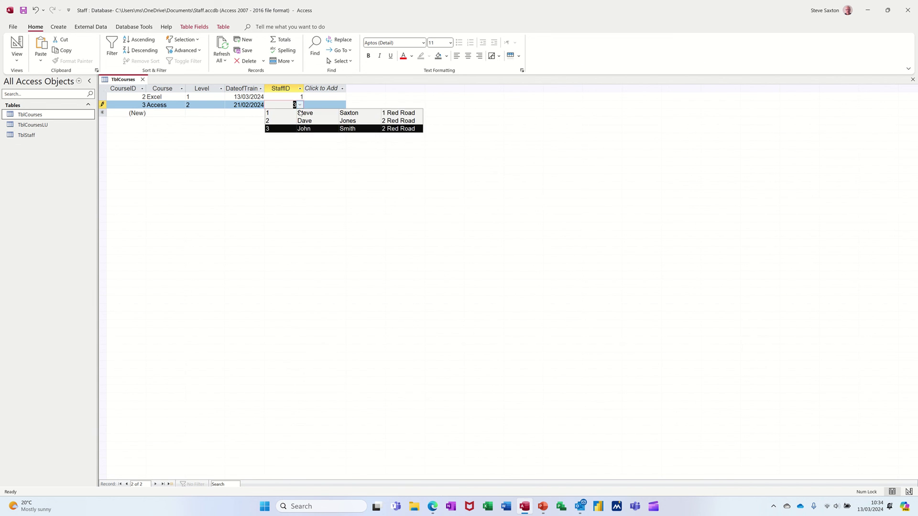
{"action": "left_click", "coordinate": [244, 97]}
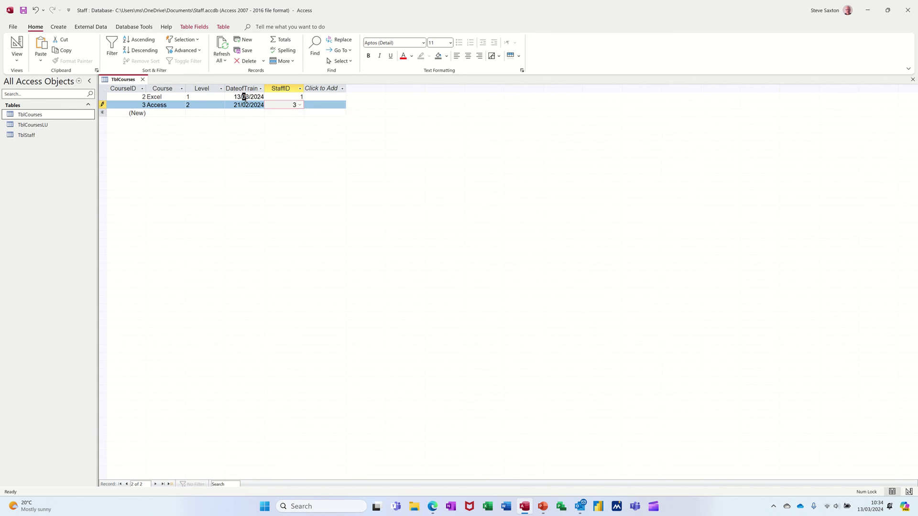
- Close TblCourses and generate a quick Form from TblStaff with its courses subform
{"action": "left_click", "coordinate": [143, 79]}
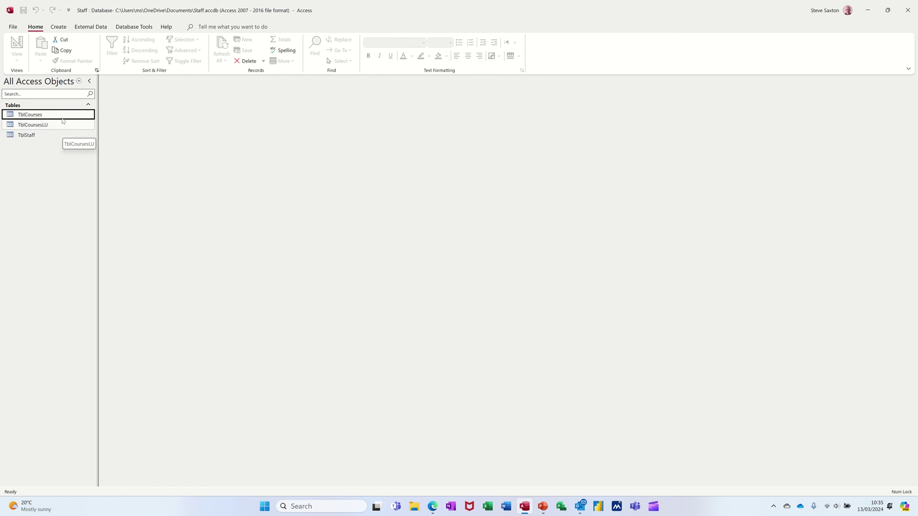
{"action": "left_click", "coordinate": [22, 136]}
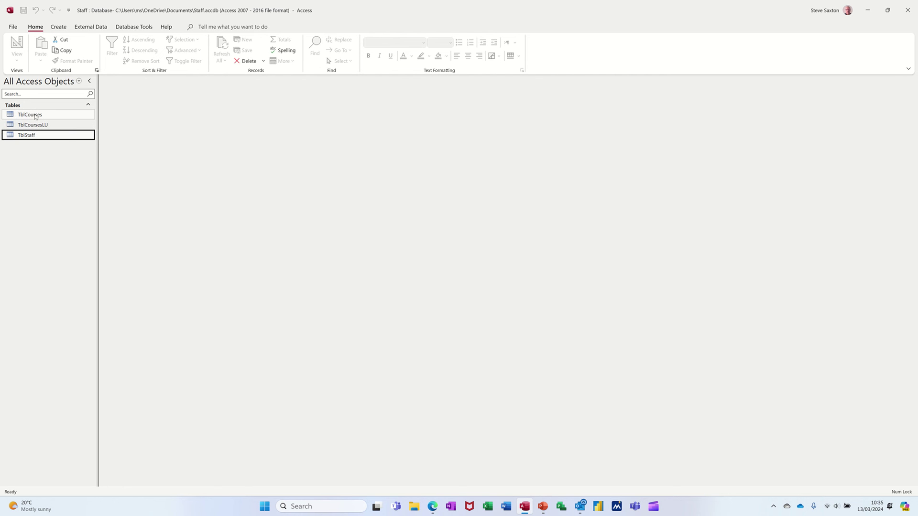
{"action": "left_click", "coordinate": [59, 27]}
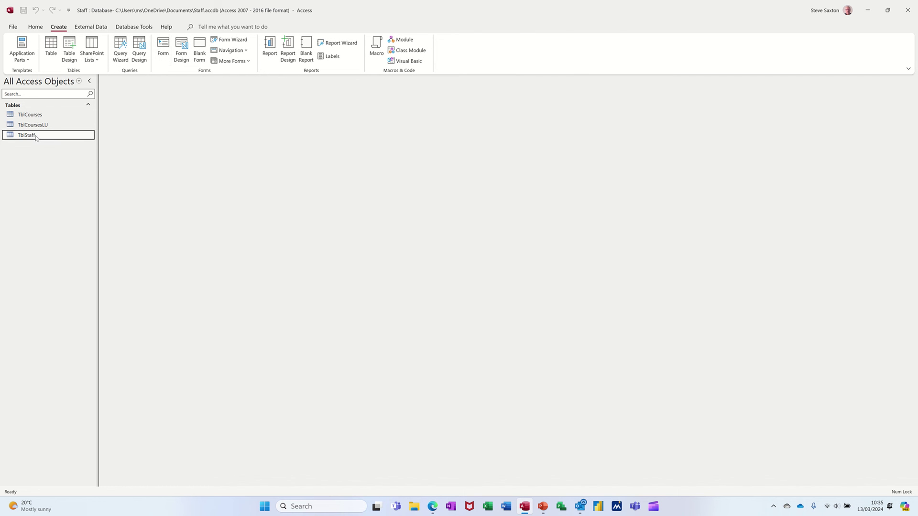
{"action": "left_click", "coordinate": [162, 52]}
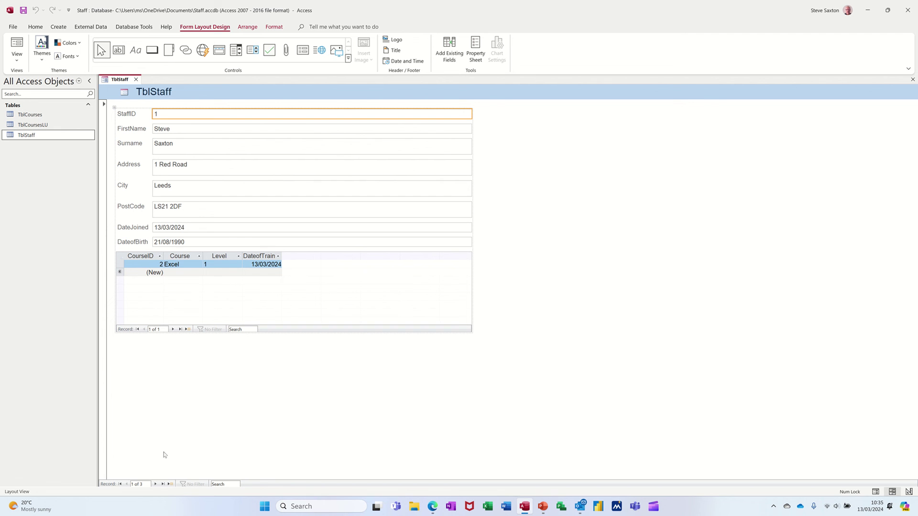
- Browse the three staff records, then save the form as FrmTblStaff and close it
{"action": "left_click", "coordinate": [157, 484]}
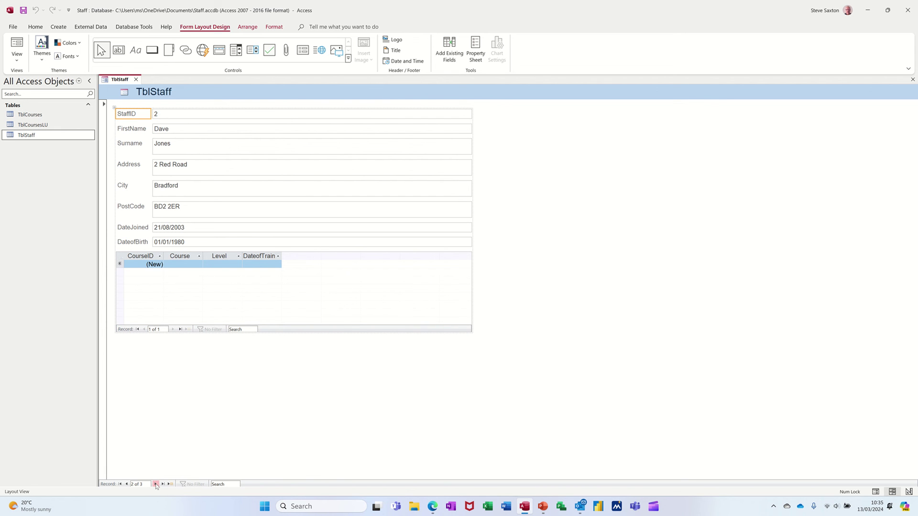
{"action": "left_click", "coordinate": [157, 484]}
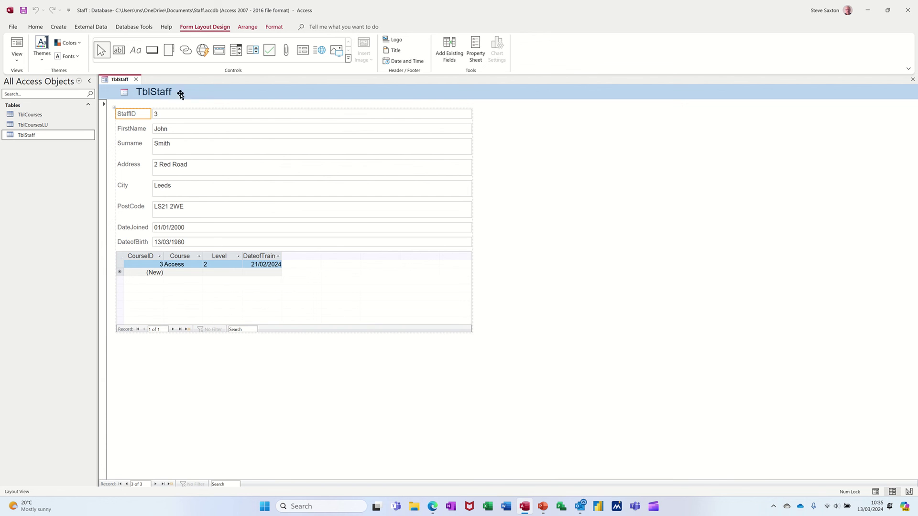
{"action": "left_click", "coordinate": [136, 80]}
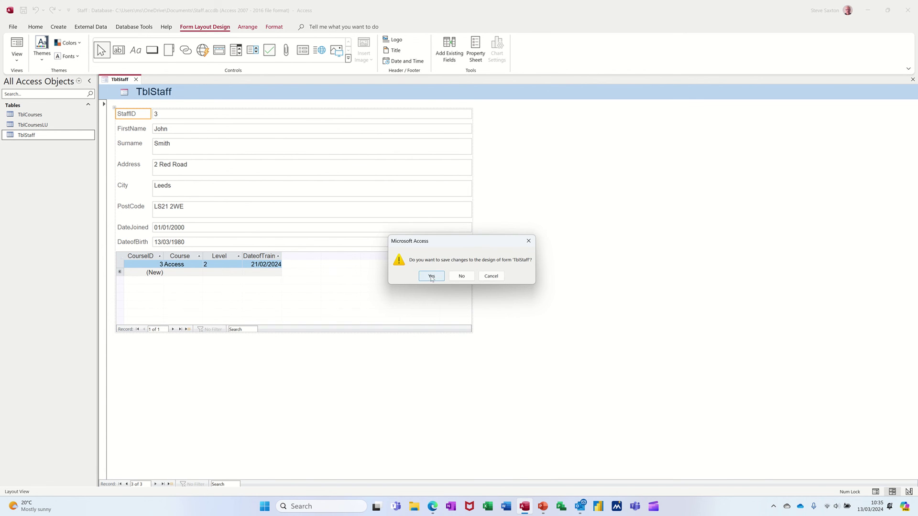
{"action": "left_click", "coordinate": [431, 277]}
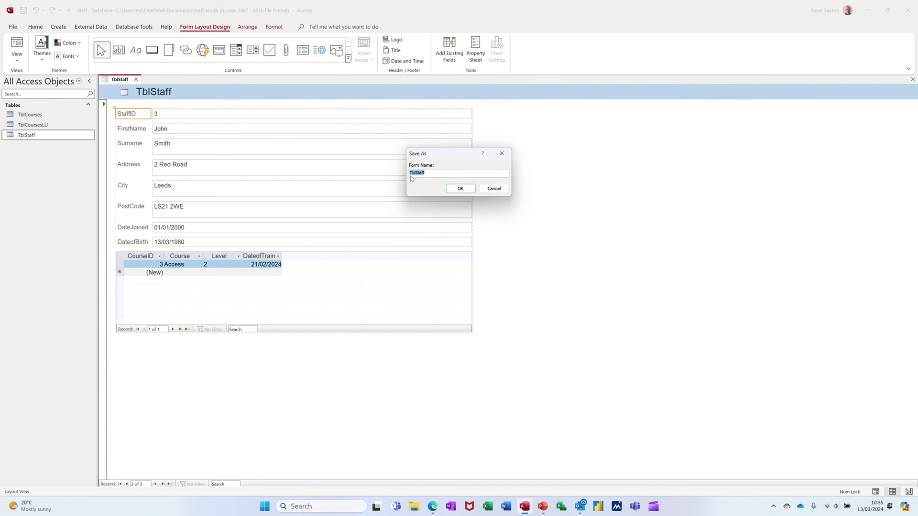
{"action": "left_click", "coordinate": [411, 173]}
{"action": "type", "text": "Frm"}
{"action": "left_click", "coordinate": [461, 187]}
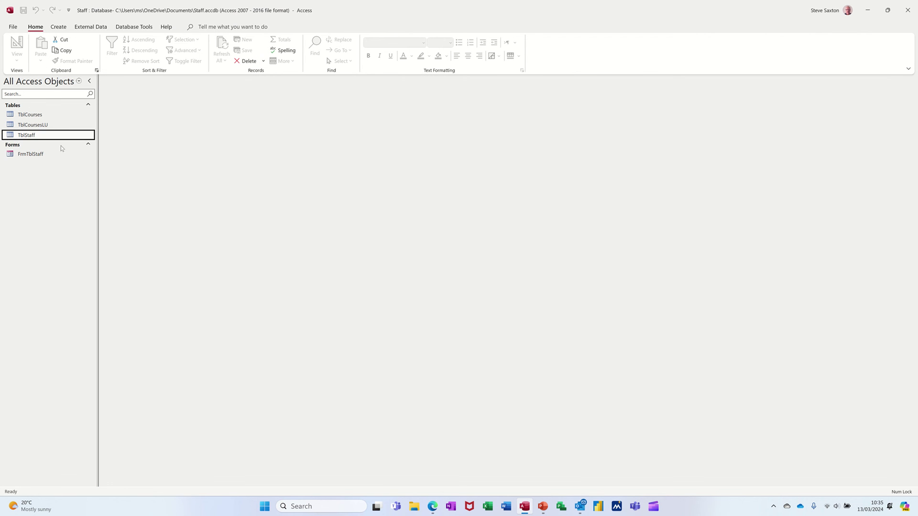
- Open FrmTblStaff and add a Word course at level 2 with today's date for staff record 1
{"action": "left_click", "coordinate": [39, 155]}
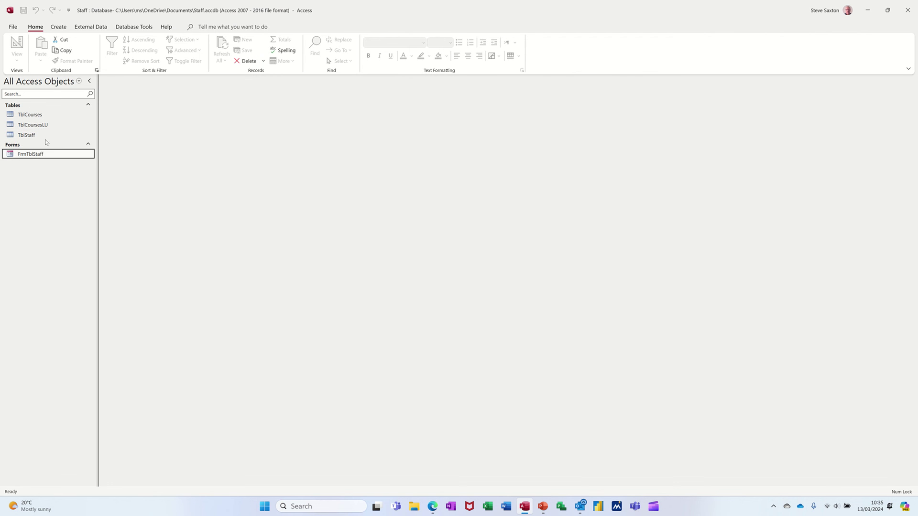
{"action": "double_click", "coordinate": [24, 155]}
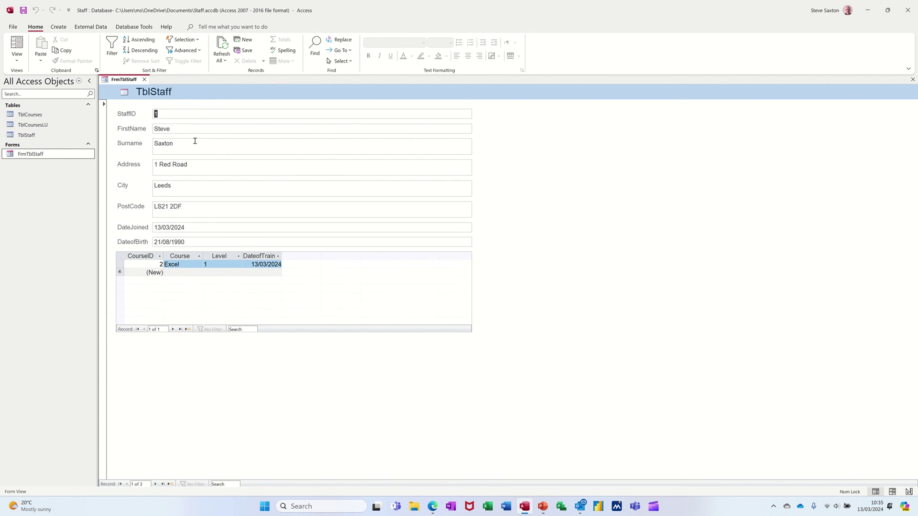
{"action": "left_click", "coordinate": [181, 272]}
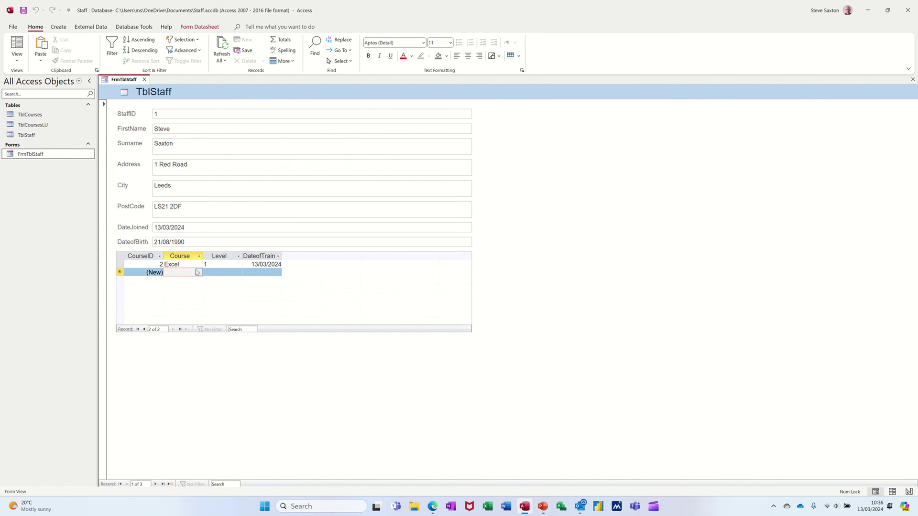
{"action": "left_click", "coordinate": [198, 273]}
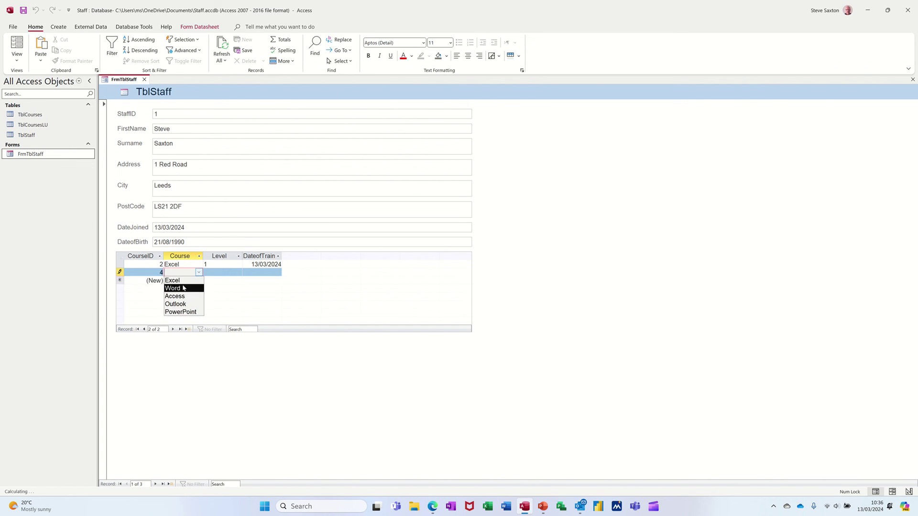
{"action": "left_click", "coordinate": [184, 288]}
{"action": "left_click", "coordinate": [223, 273]}
{"action": "type", "text": "2"}
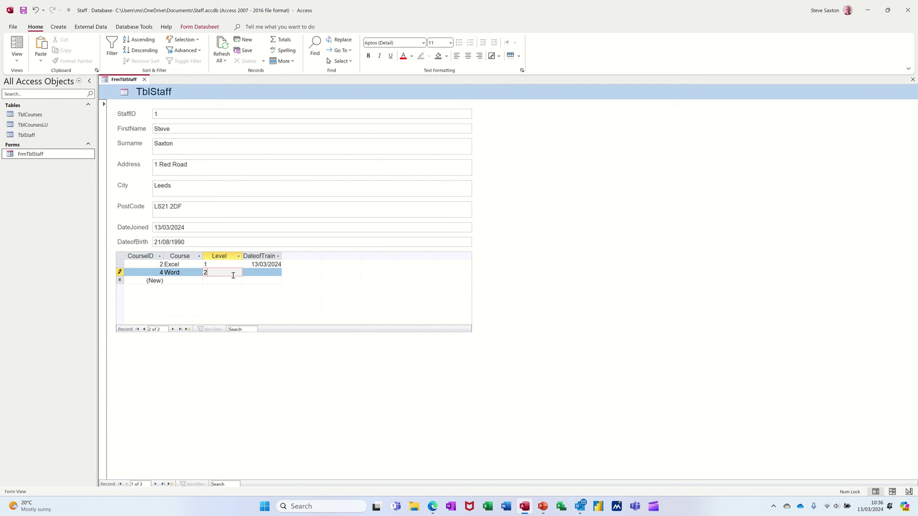
{"action": "key", "text": "Tab"}
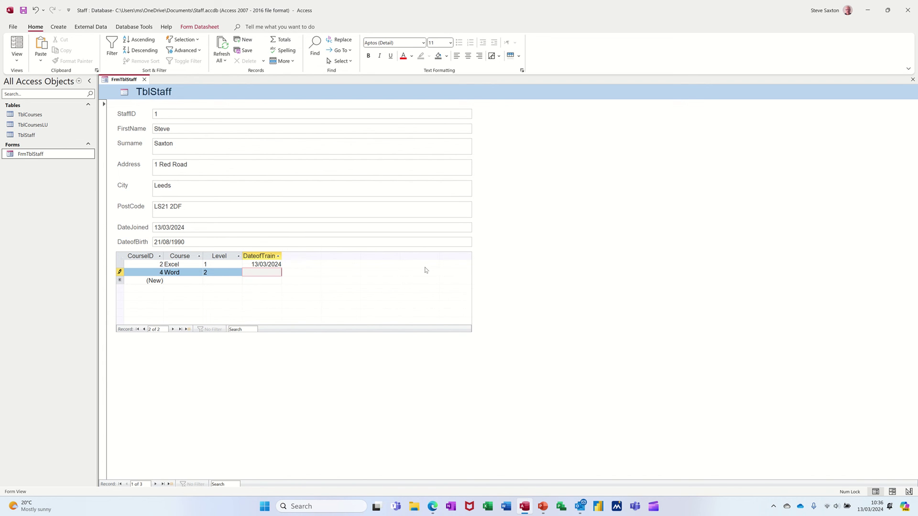
{"action": "key", "text": "ctrl+semicolon"}
- Add an Outlook course at level 1 dated 21/08/2023 for staff record 2, then close the form
{"action": "left_click", "coordinate": [155, 484]}
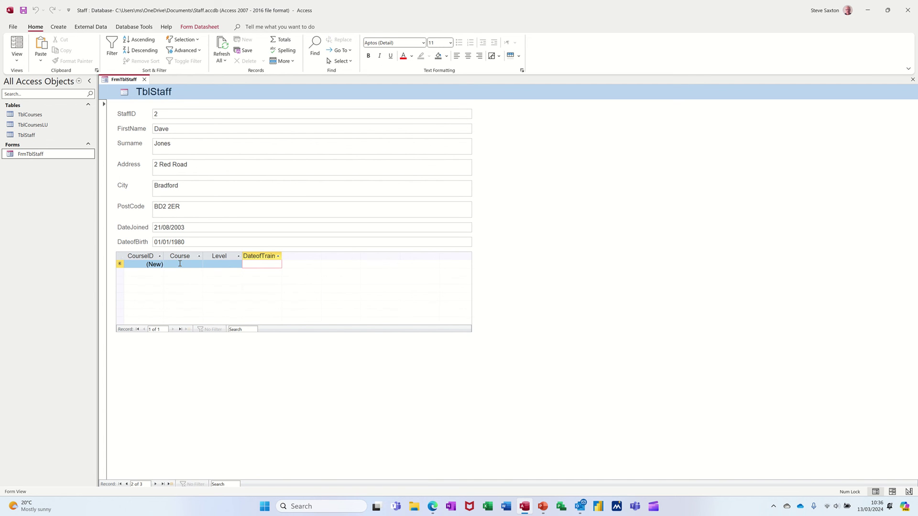
{"action": "left_click", "coordinate": [179, 264]}
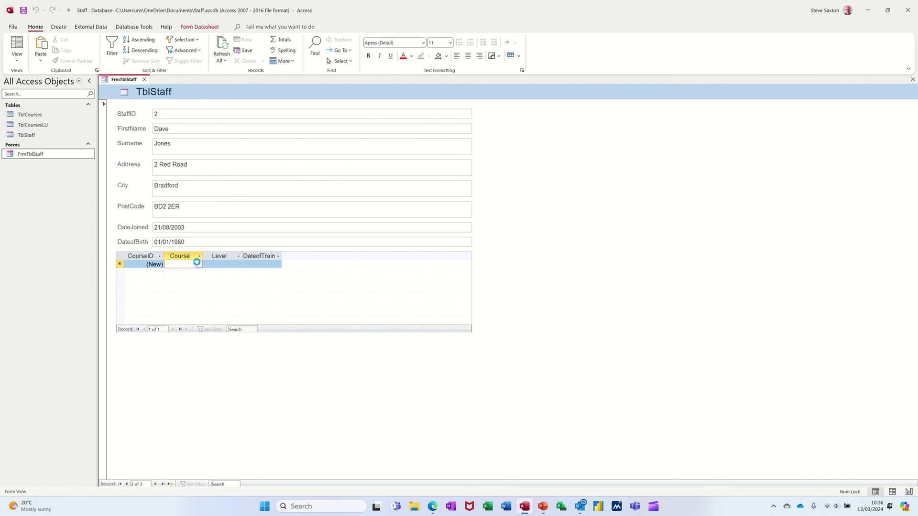
{"action": "left_click", "coordinate": [198, 264]}
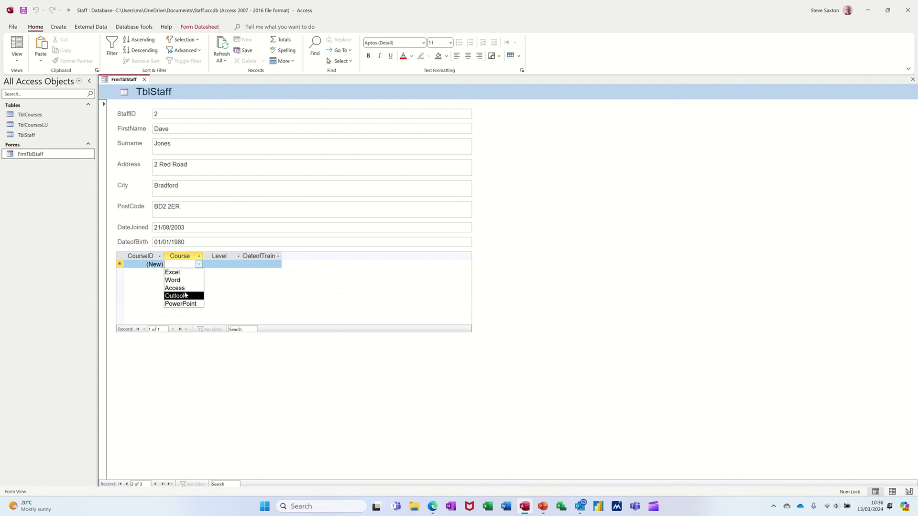
{"action": "left_click", "coordinate": [185, 296]}
{"action": "left_click", "coordinate": [186, 296]}
{"action": "key", "text": "Tab"}
{"action": "type", "text": "1"}
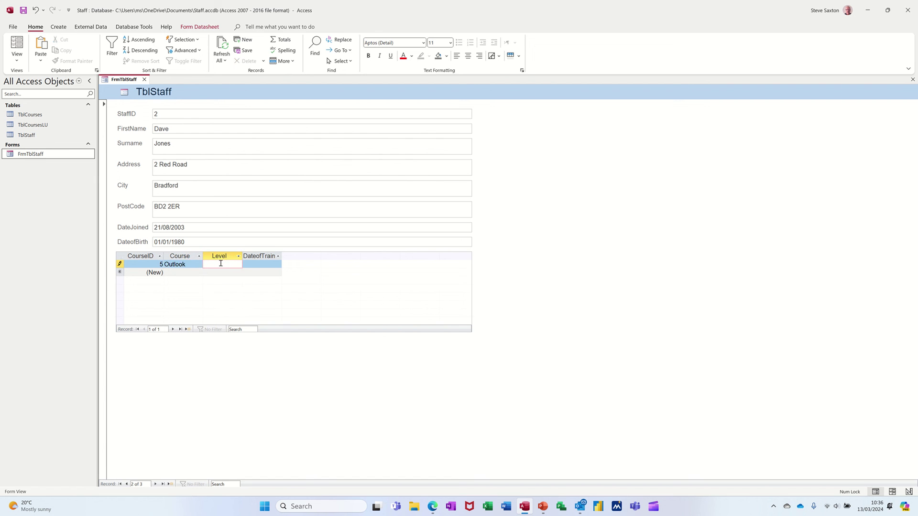
{"action": "key", "text": "Tab"}
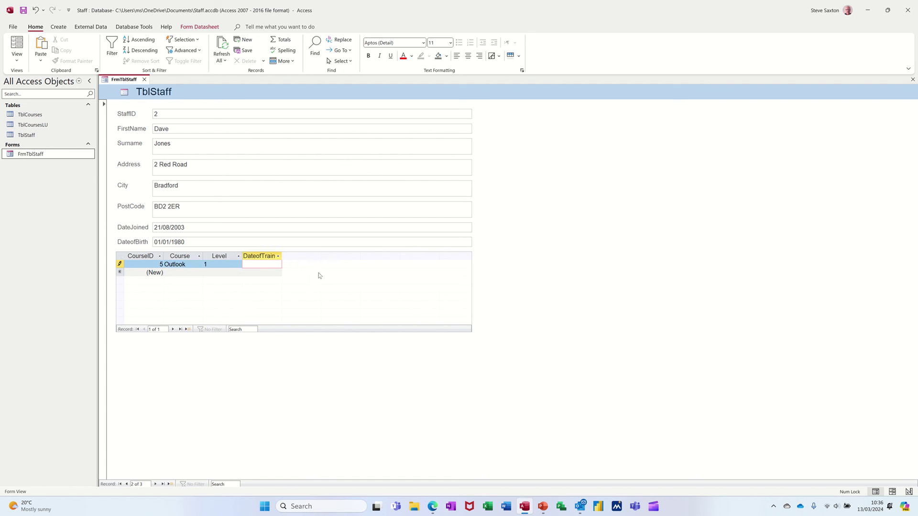
{"action": "type", "text": "21/08/2023"}
{"action": "left_click", "coordinate": [144, 80]}
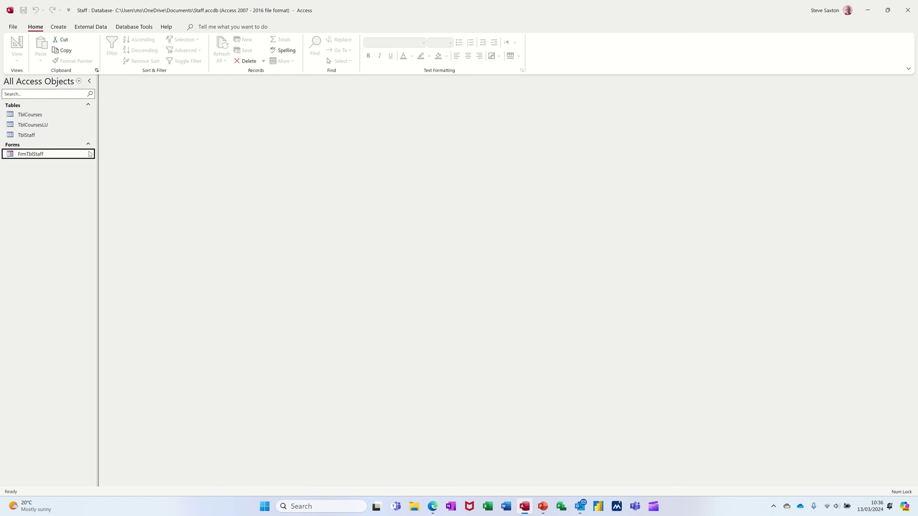
- Check TblCourses' four records (Excel, Access, Word, Outlook) and TblStaff, close both, and reopen FrmTblStaff
{"action": "double_click", "coordinate": [37, 115]}
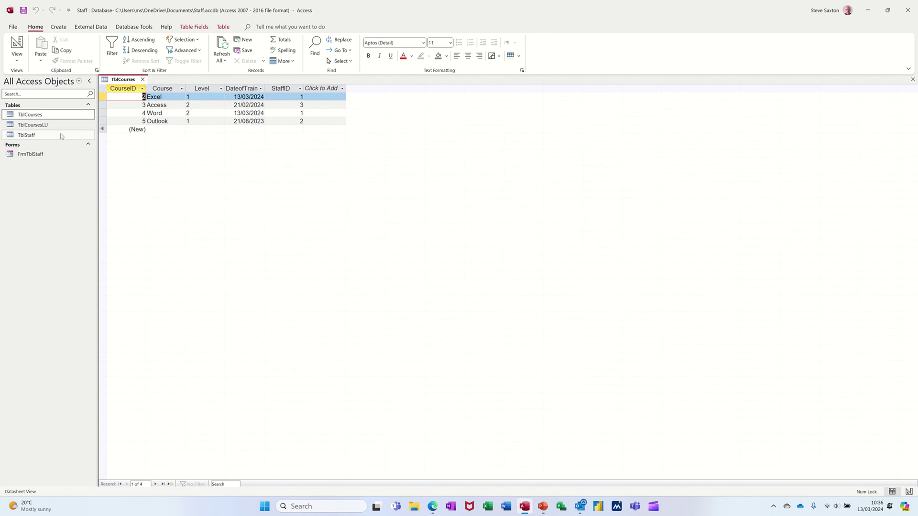
{"action": "double_click", "coordinate": [29, 135]}
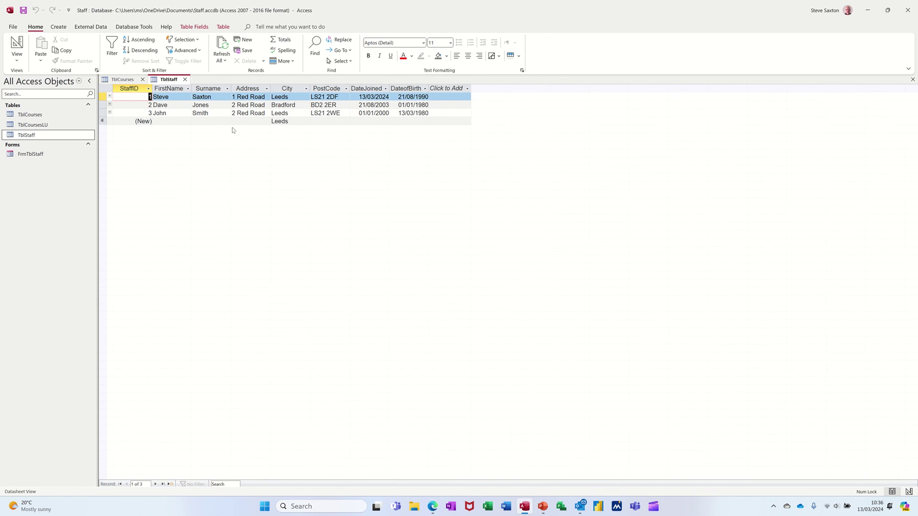
{"action": "left_click", "coordinate": [184, 80]}
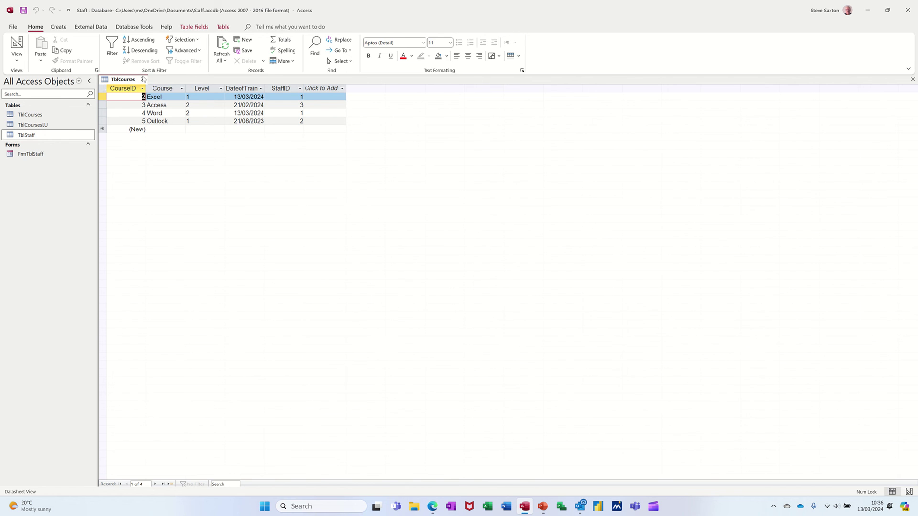
{"action": "left_click", "coordinate": [143, 79]}
{"action": "double_click", "coordinate": [44, 154]}
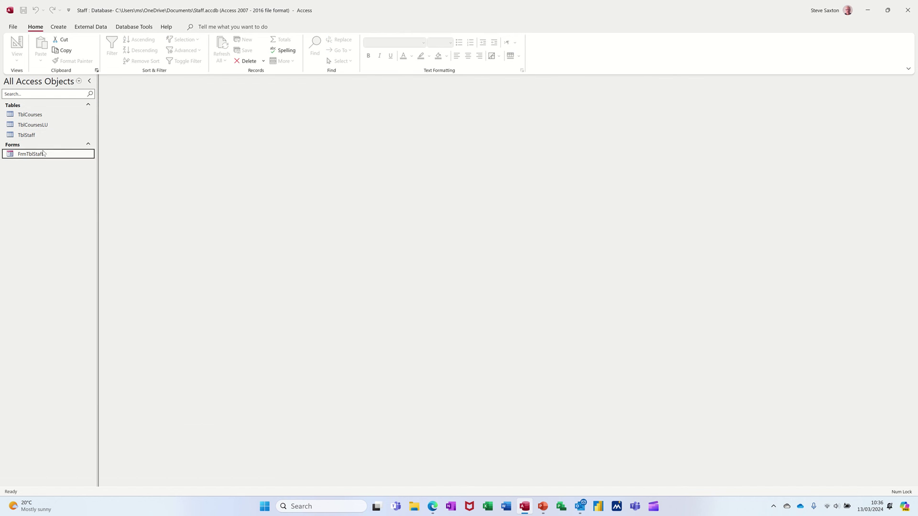